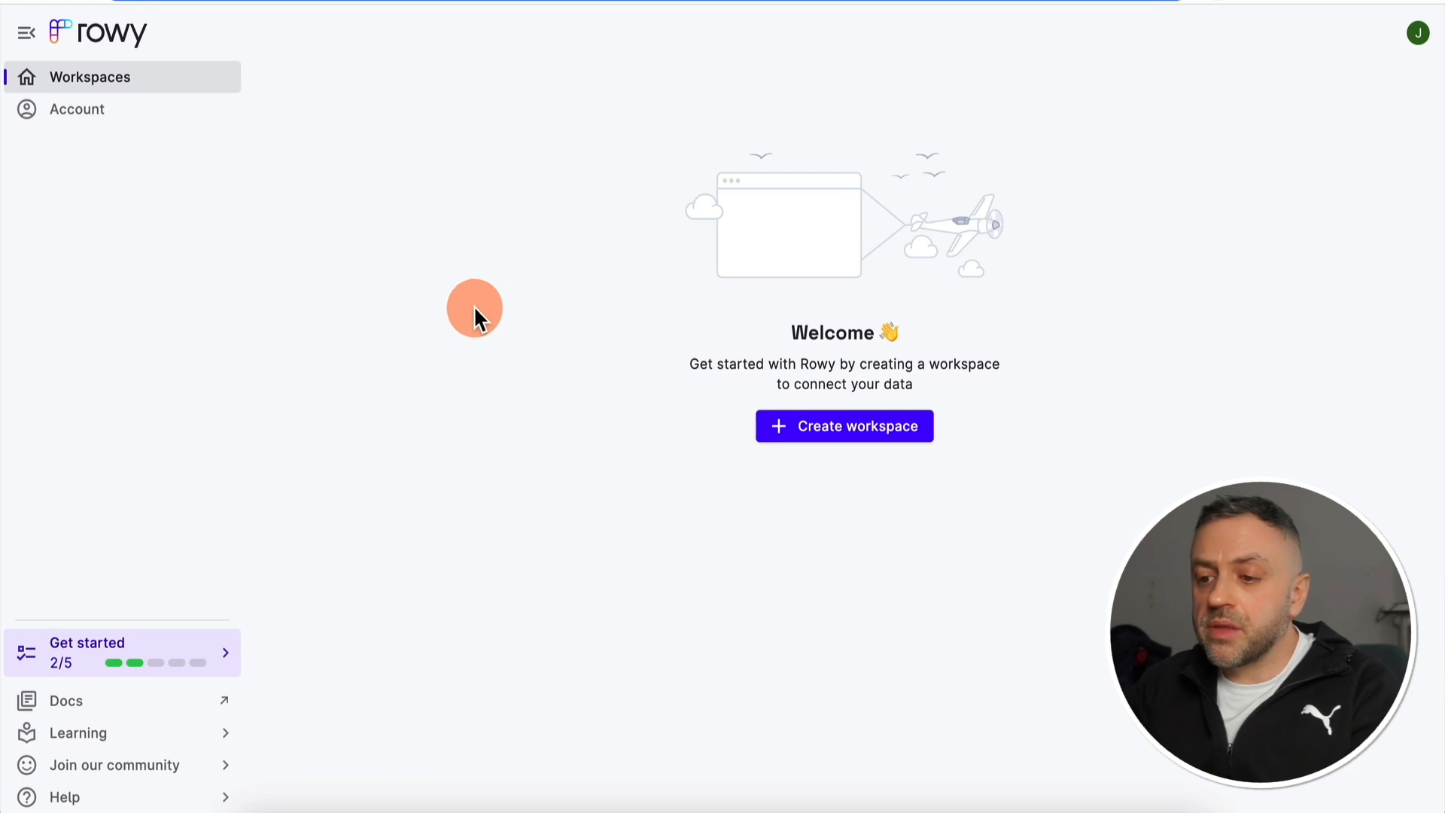
- Create a workspace named WS on the free Base plan
{"action": "left_click", "coordinate": [828, 435]}
{"action": "type", "text": "WS"}
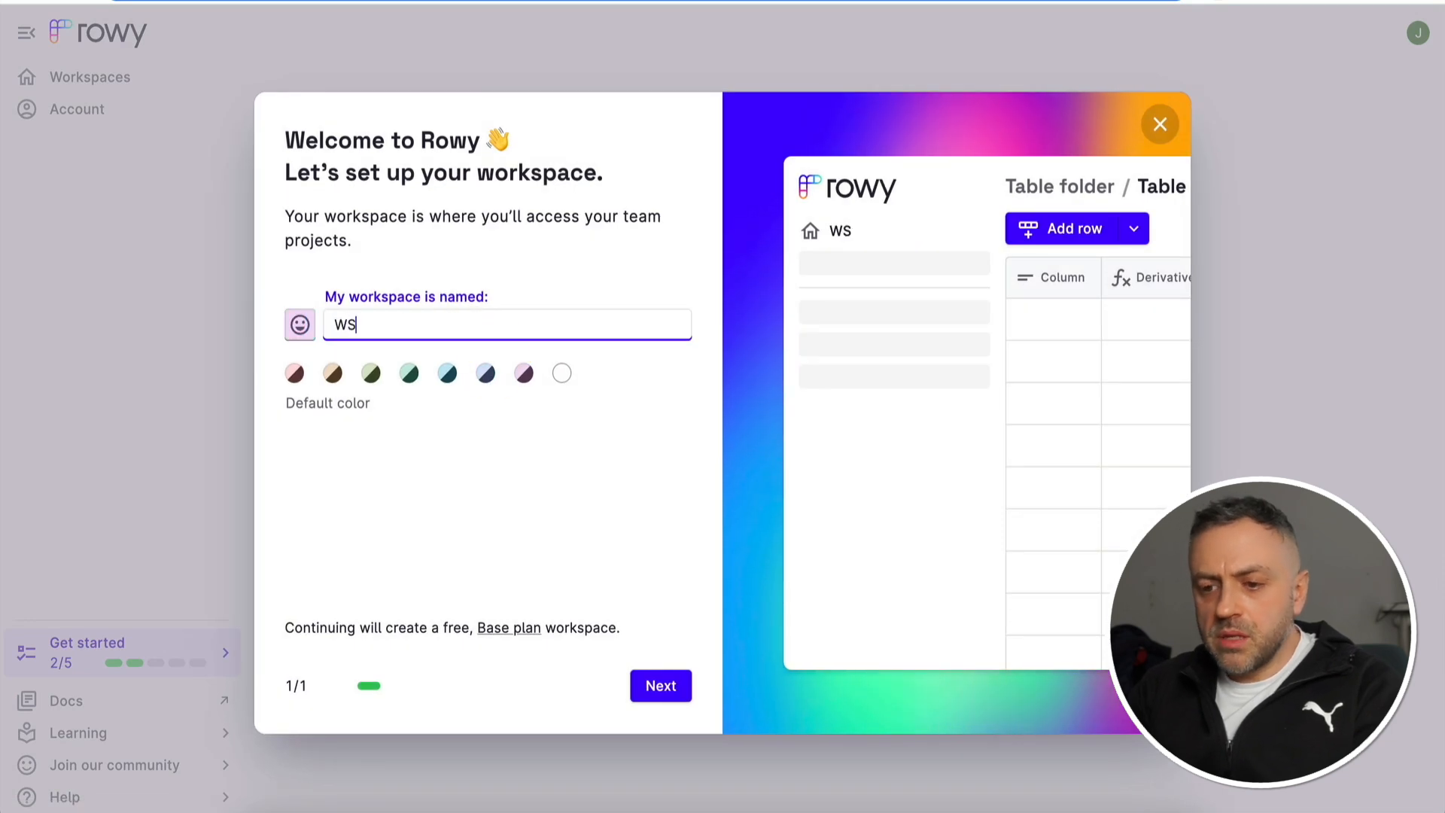
{"action": "left_click", "coordinate": [660, 685]}
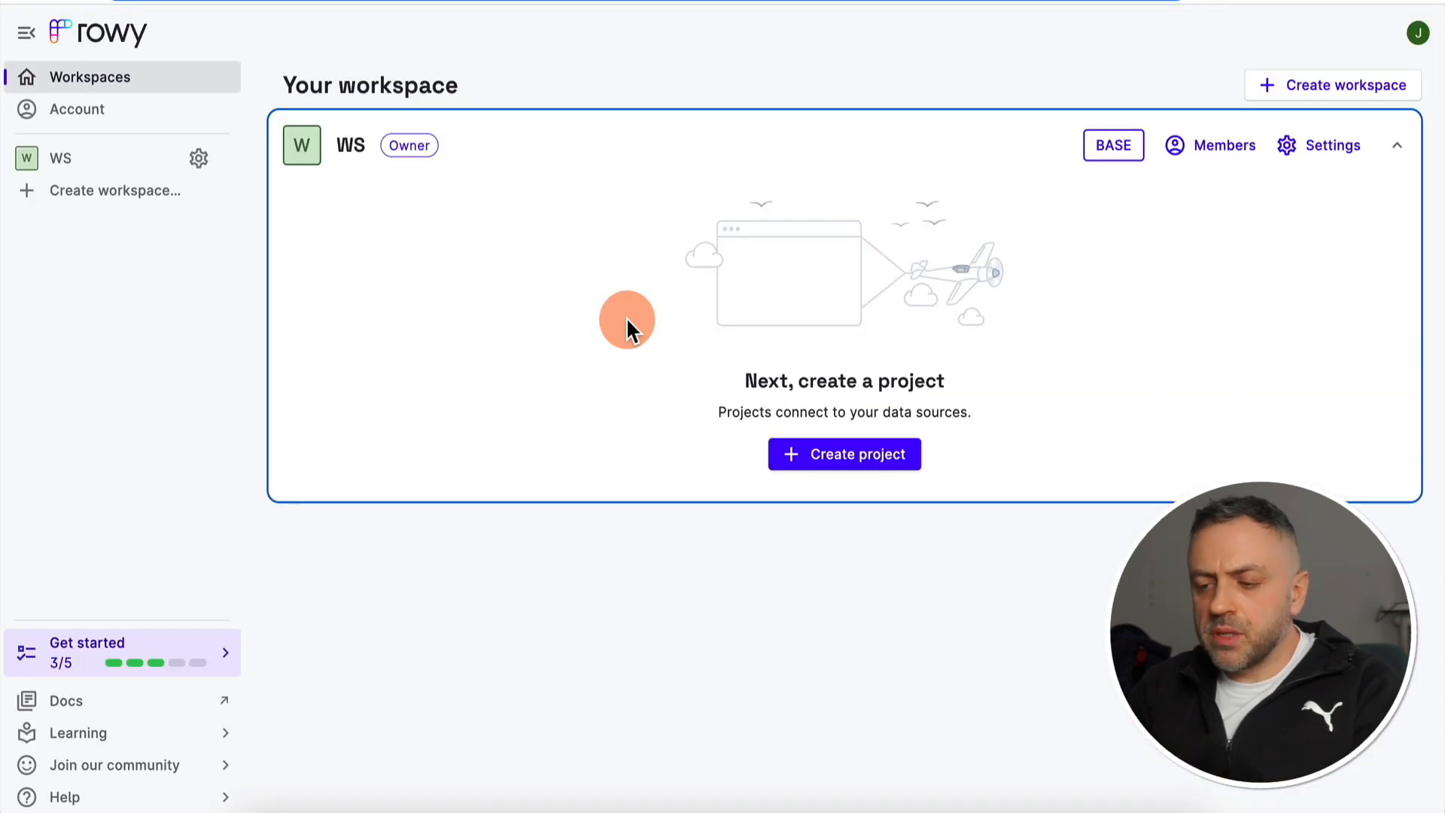
- Start a new project named PRJ1 in the WS workspace with Firebase as its data source
{"action": "left_click", "coordinate": [843, 455]}
{"action": "left_click", "coordinate": [418, 362]}
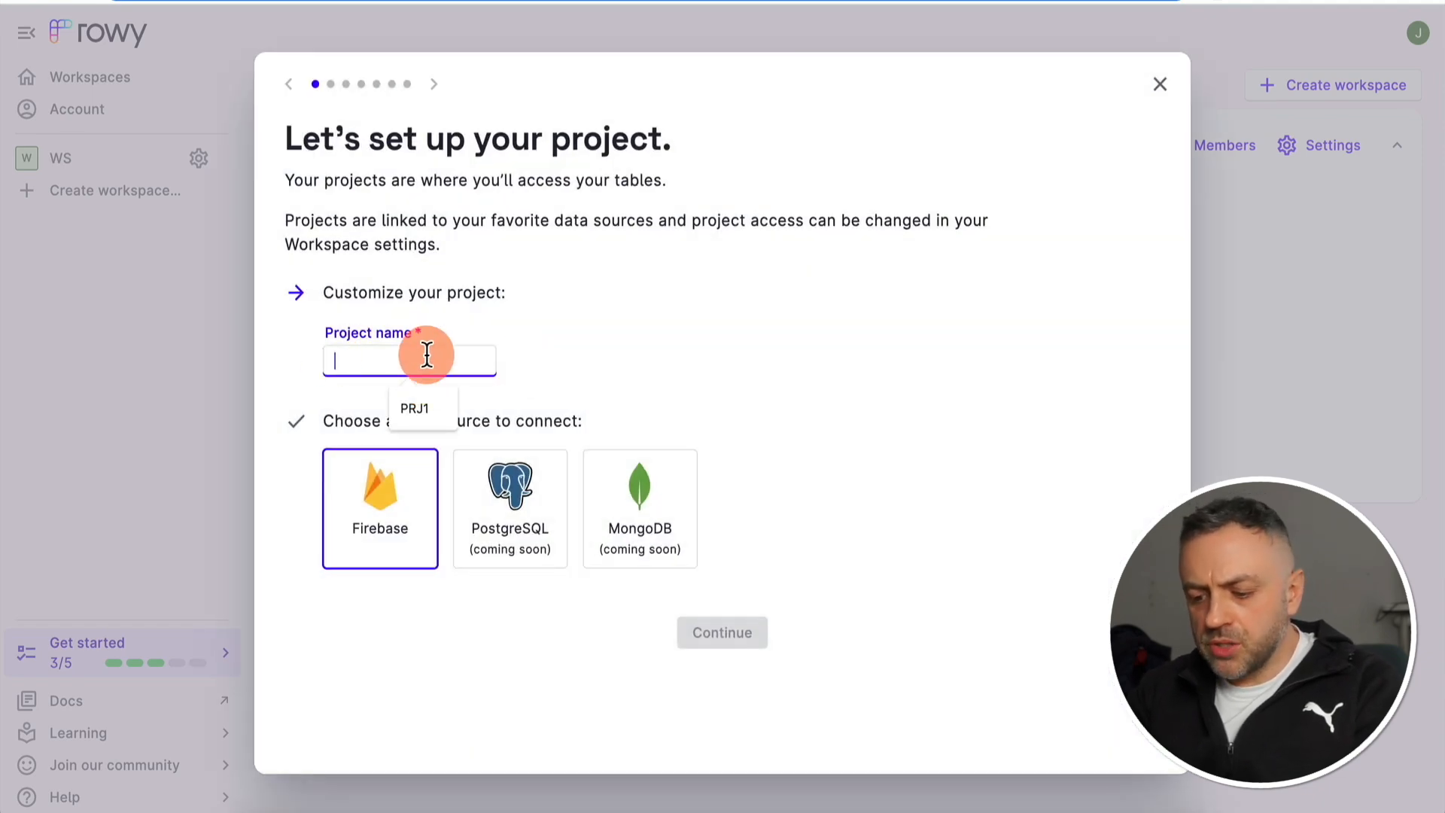
{"action": "type", "text": "PRJ1"}
{"action": "left_click", "coordinate": [378, 497]}
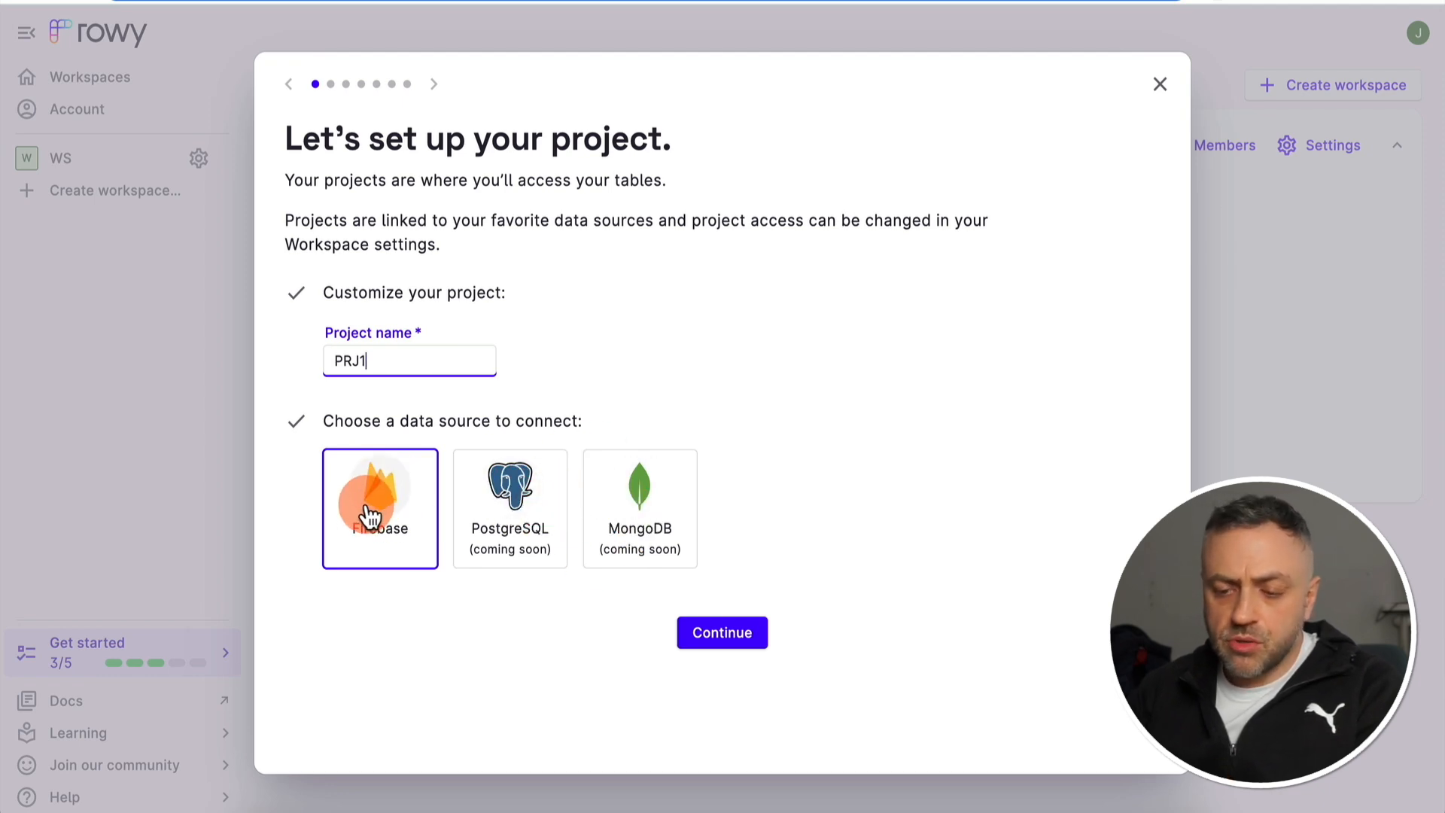
{"action": "left_click", "coordinate": [732, 633]}
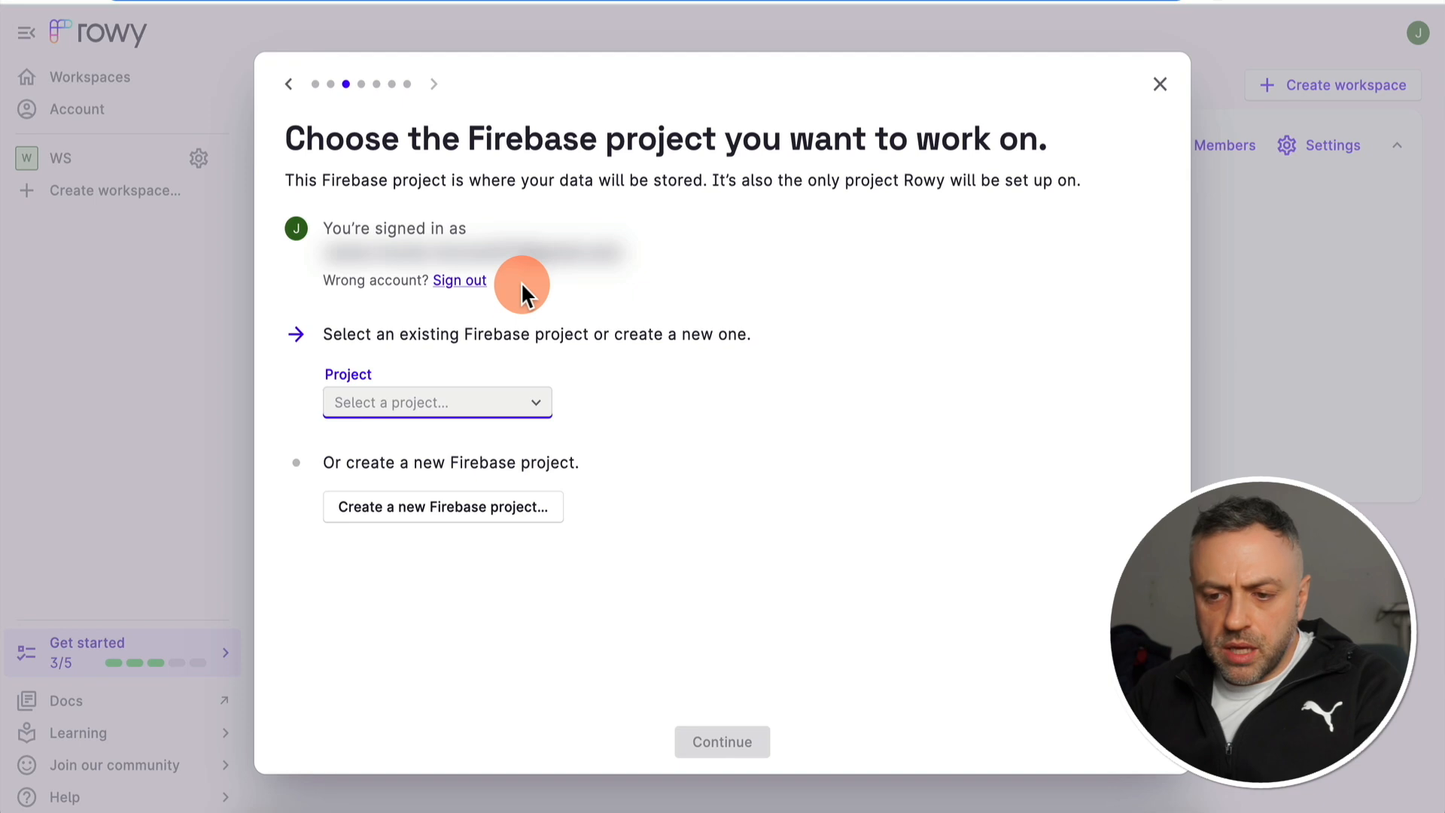
- Create a new Firebase project named prj1 in the us-central region for the Rowy project
{"action": "left_click", "coordinate": [411, 404]}
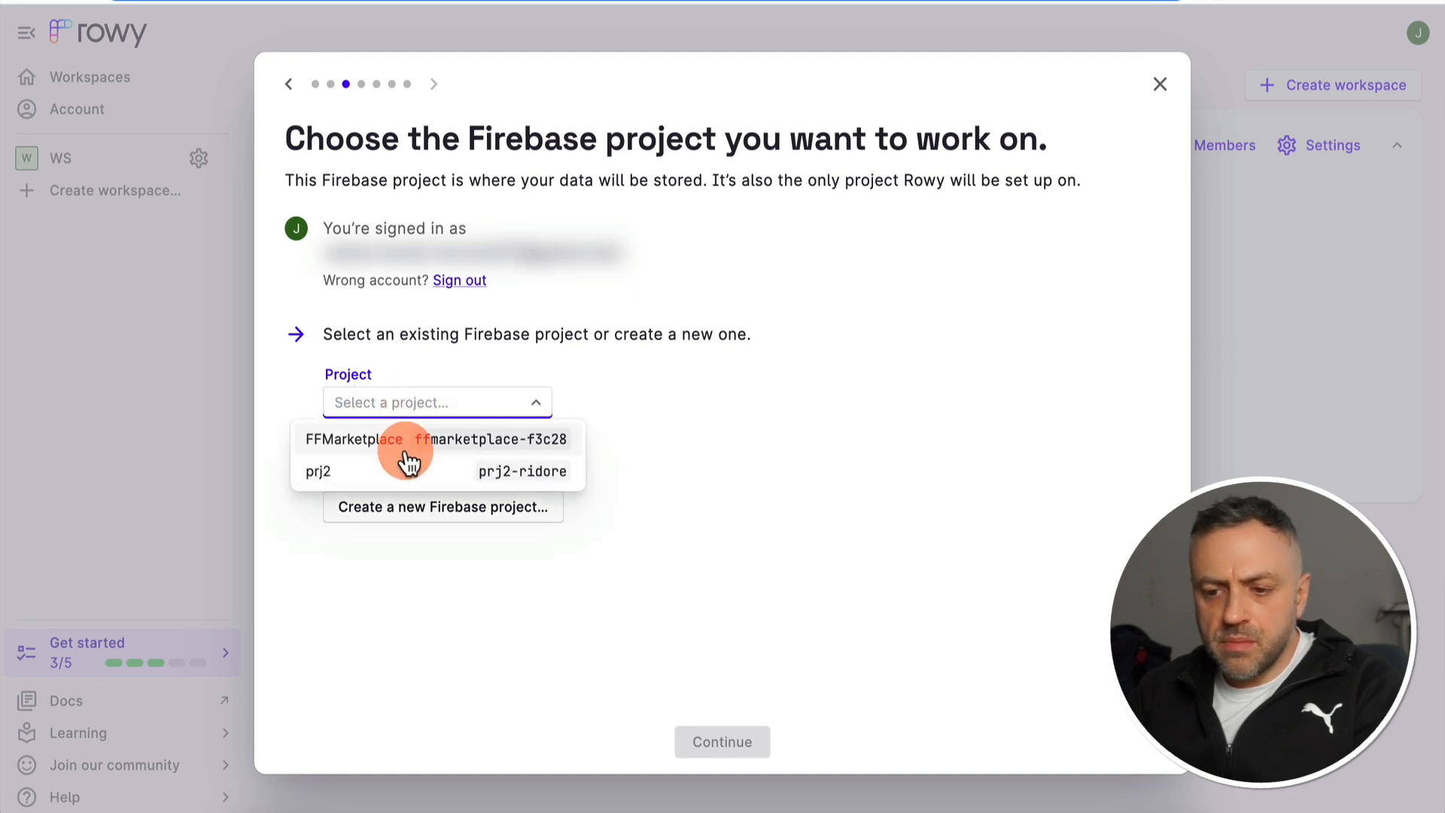
{"action": "left_click", "coordinate": [531, 328]}
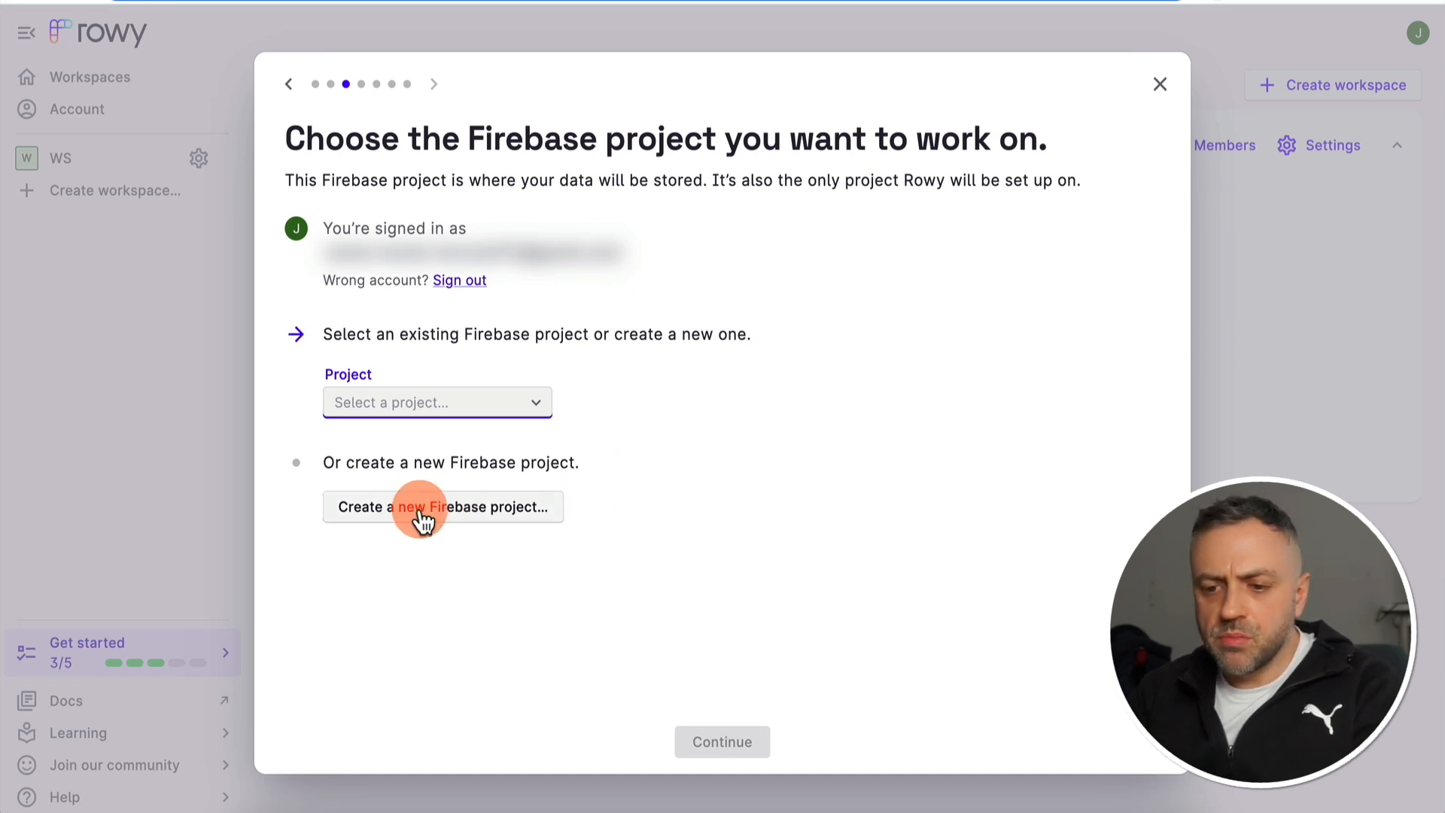
{"action": "left_click", "coordinate": [454, 507]}
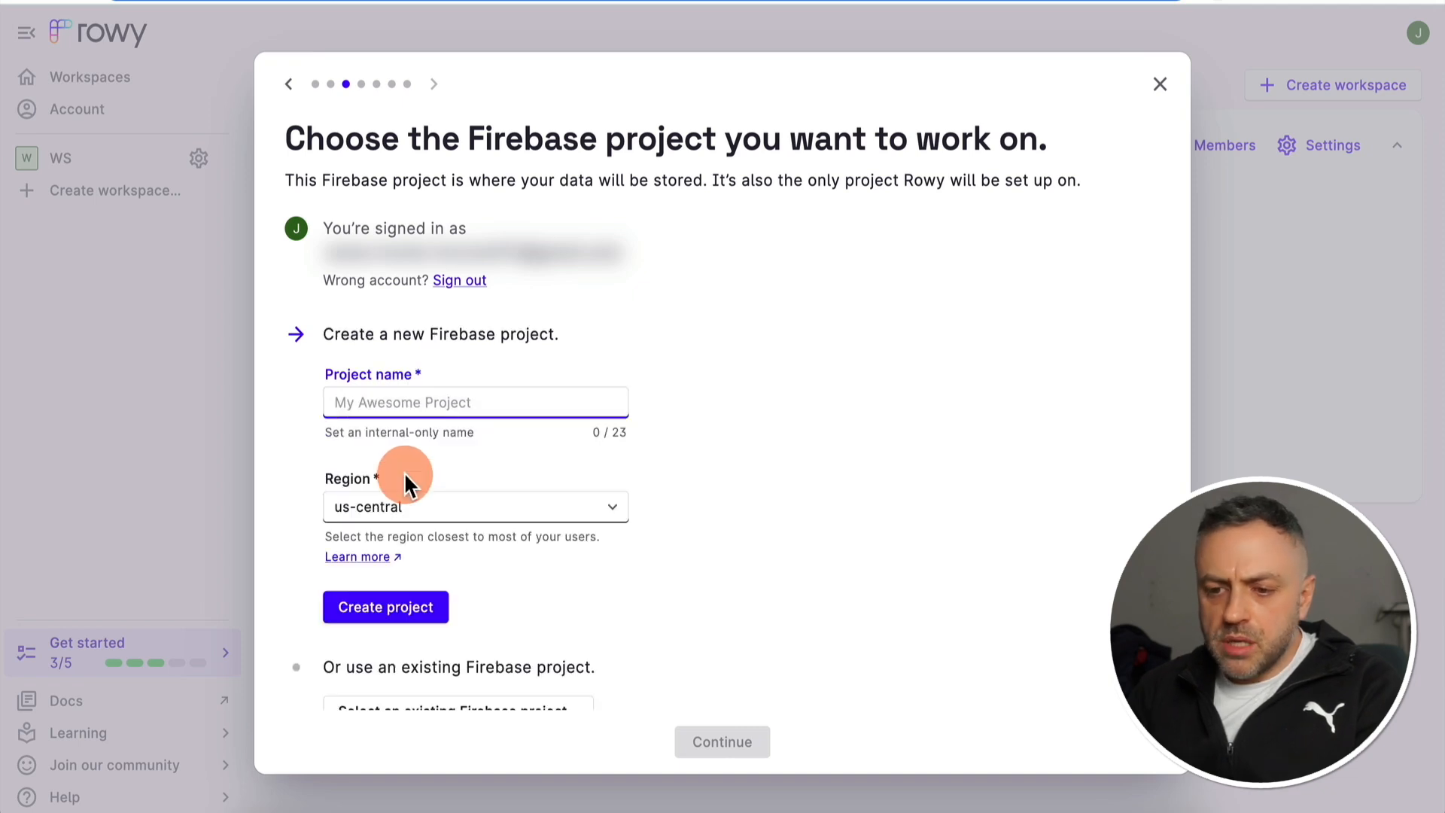
{"action": "type", "text": "prj1"}
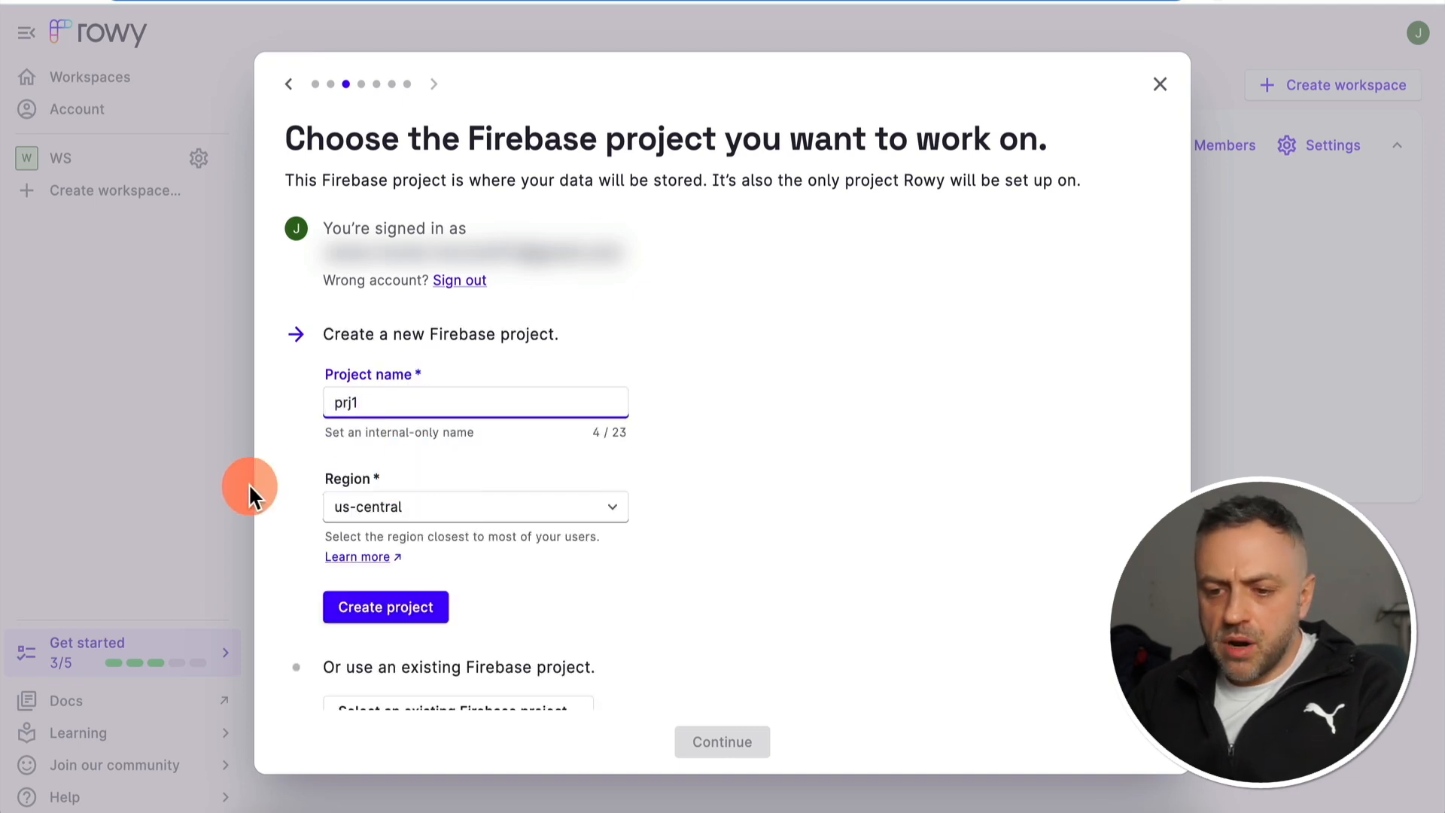
{"action": "scroll", "coordinate": [277, 505], "scroll_direction": "down", "scroll_amount": 1}
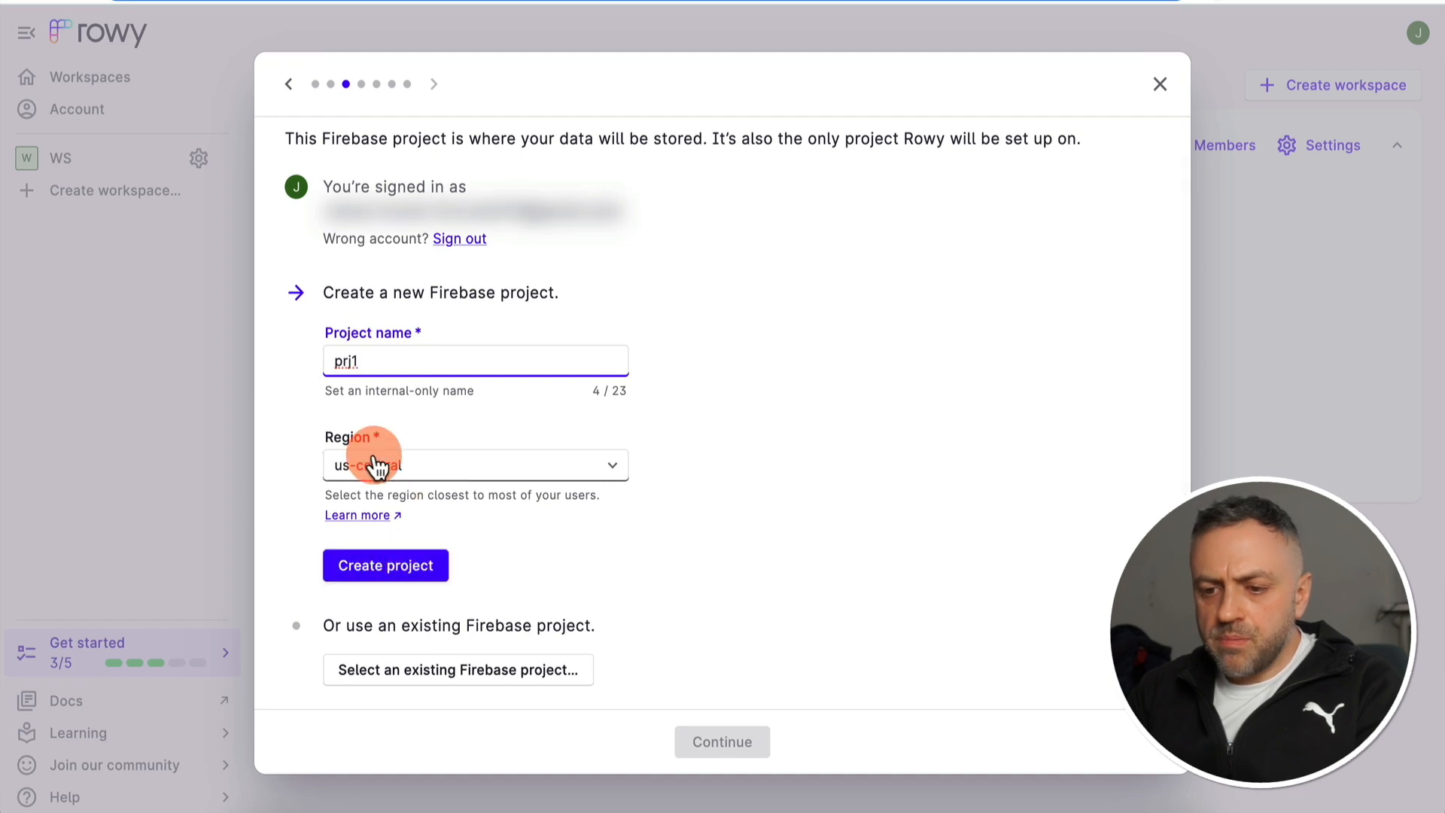
{"action": "left_click", "coordinate": [388, 566]}
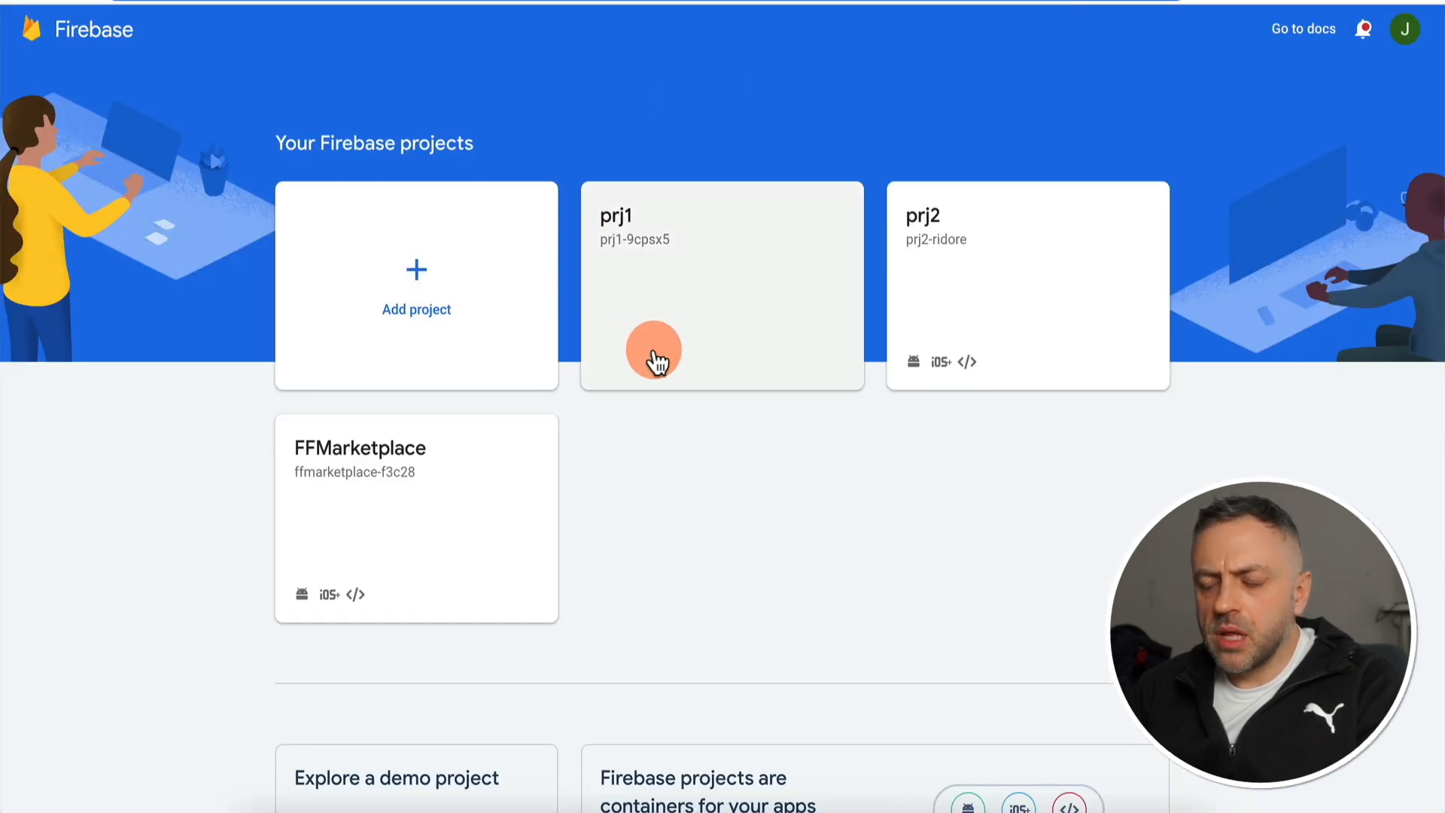
- Enable Authentication for prj1 in the Firebase console, and verify it in Rowy to complete the project setup
{"action": "left_click", "coordinate": [696, 263]}
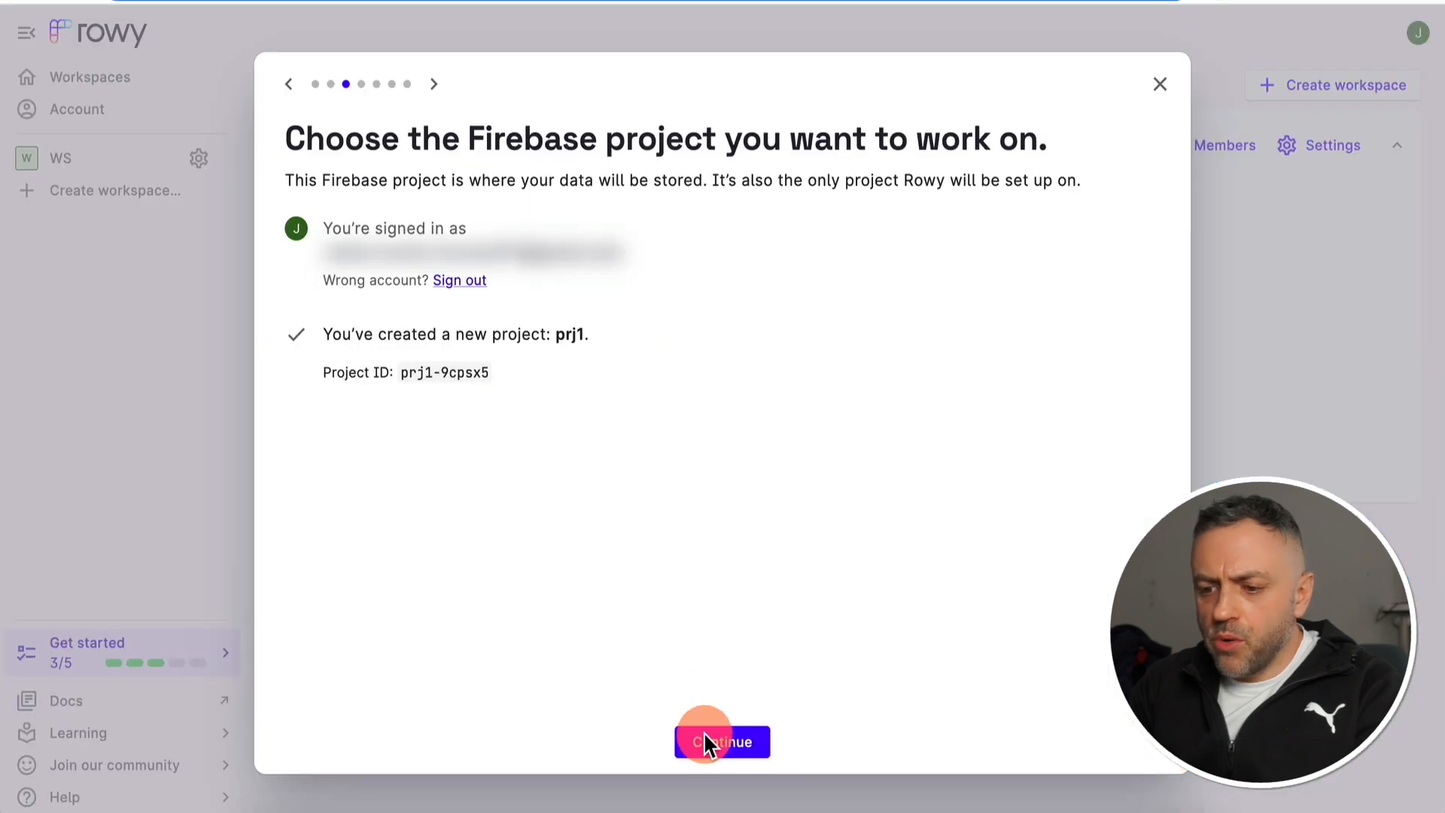
{"action": "left_click", "coordinate": [720, 743]}
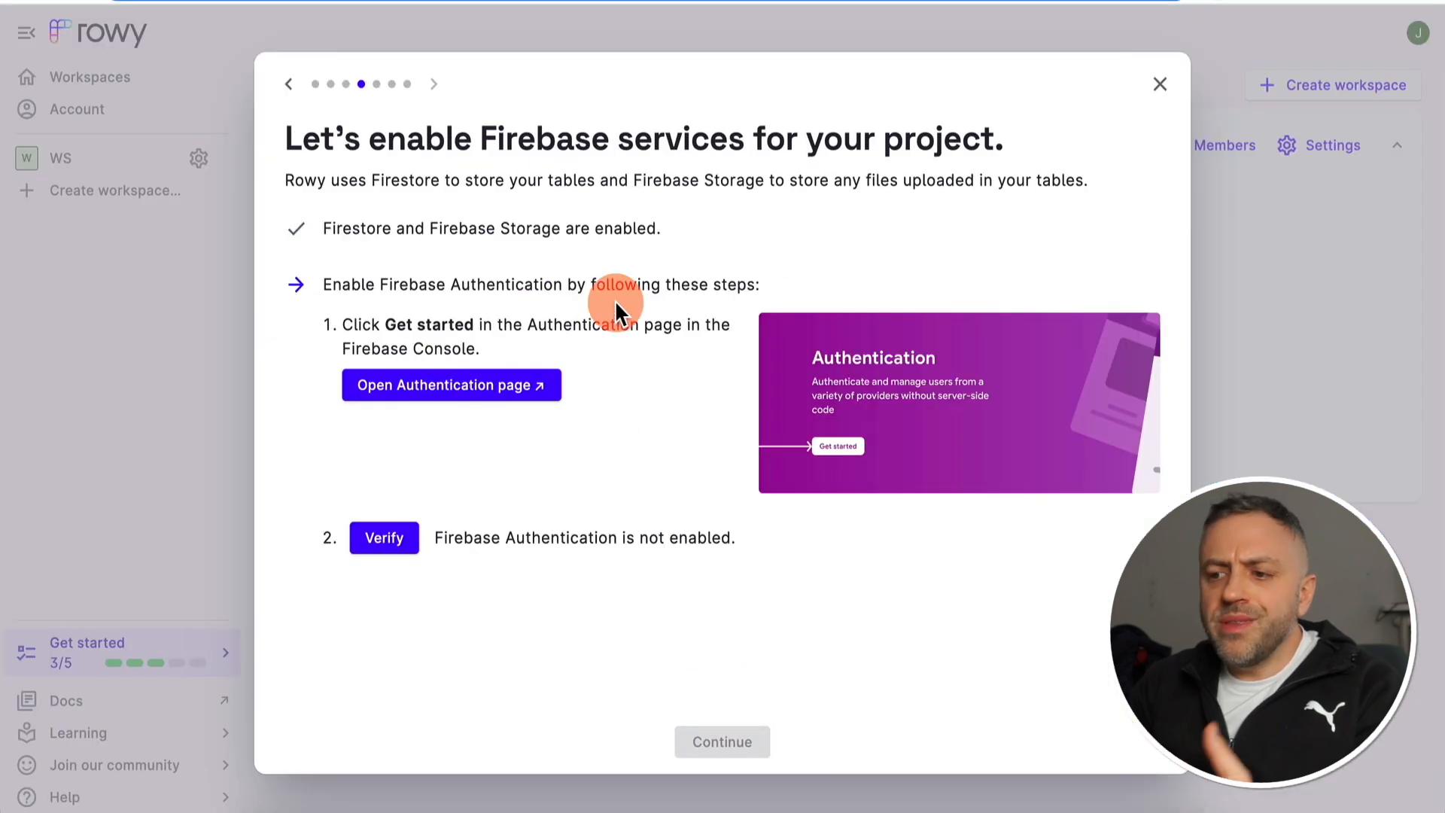
{"action": "left_click", "coordinate": [425, 386]}
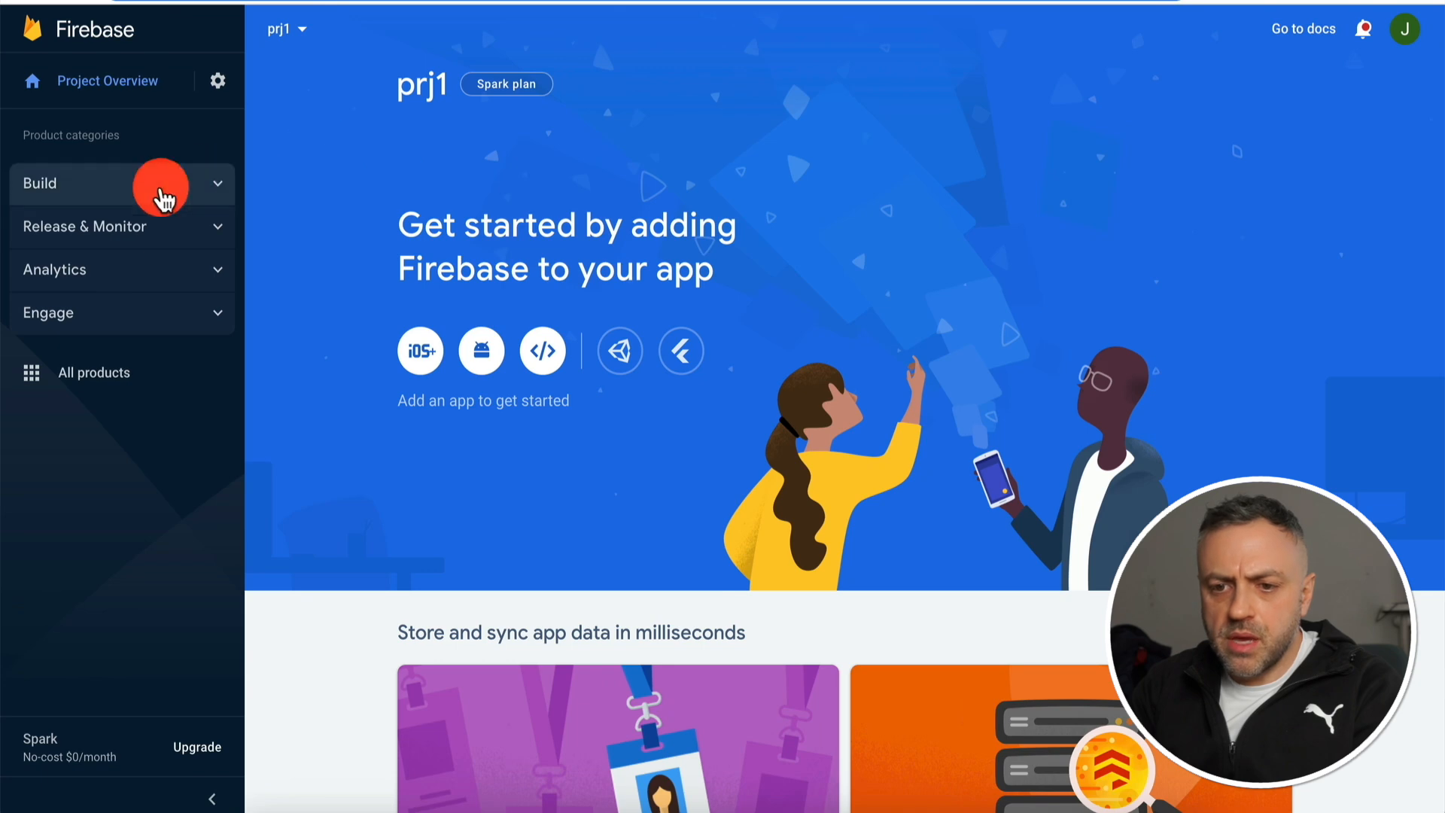
{"action": "left_click", "coordinate": [162, 195]}
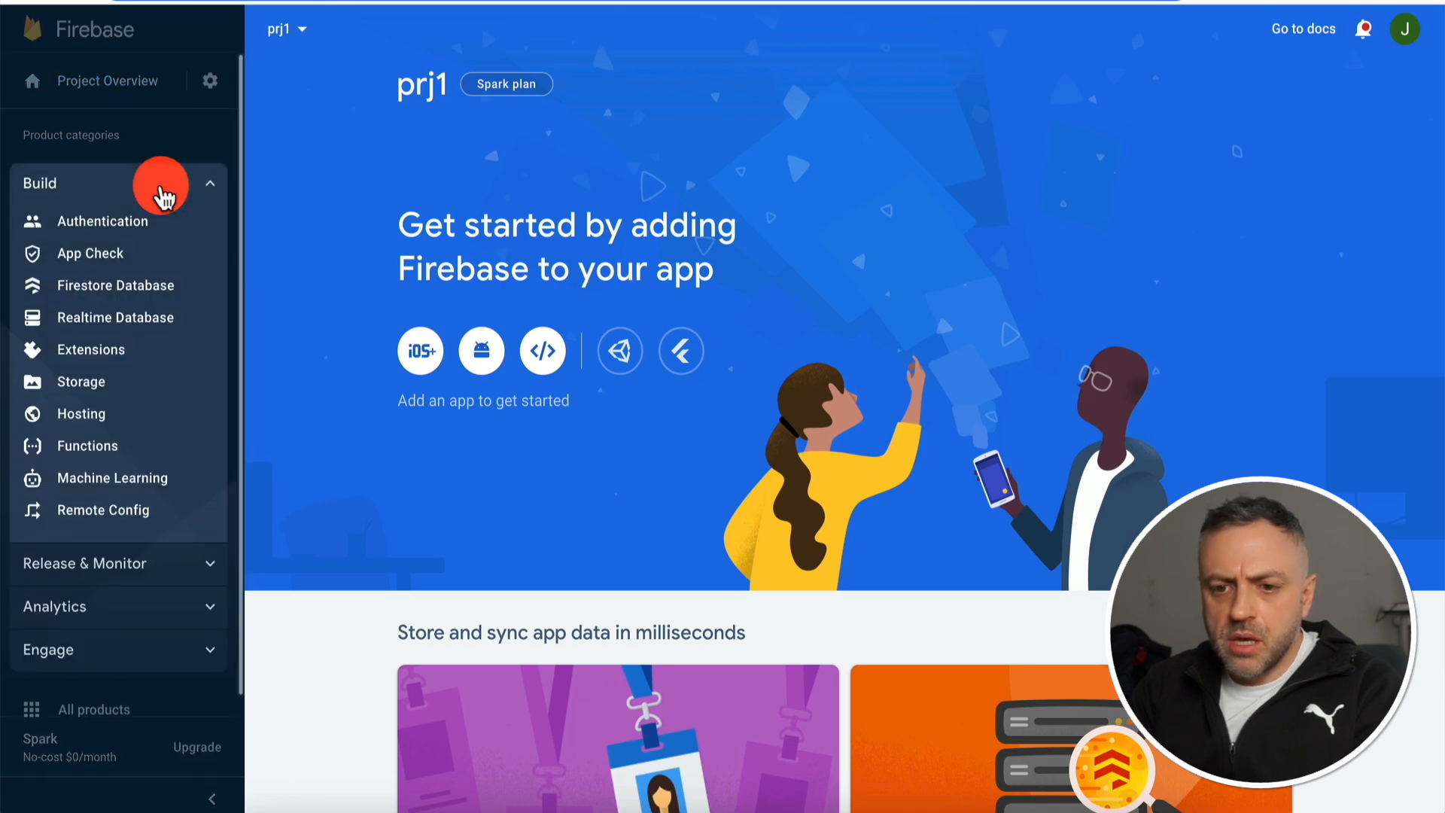
{"action": "left_click", "coordinate": [116, 225]}
{"action": "left_click", "coordinate": [453, 314]}
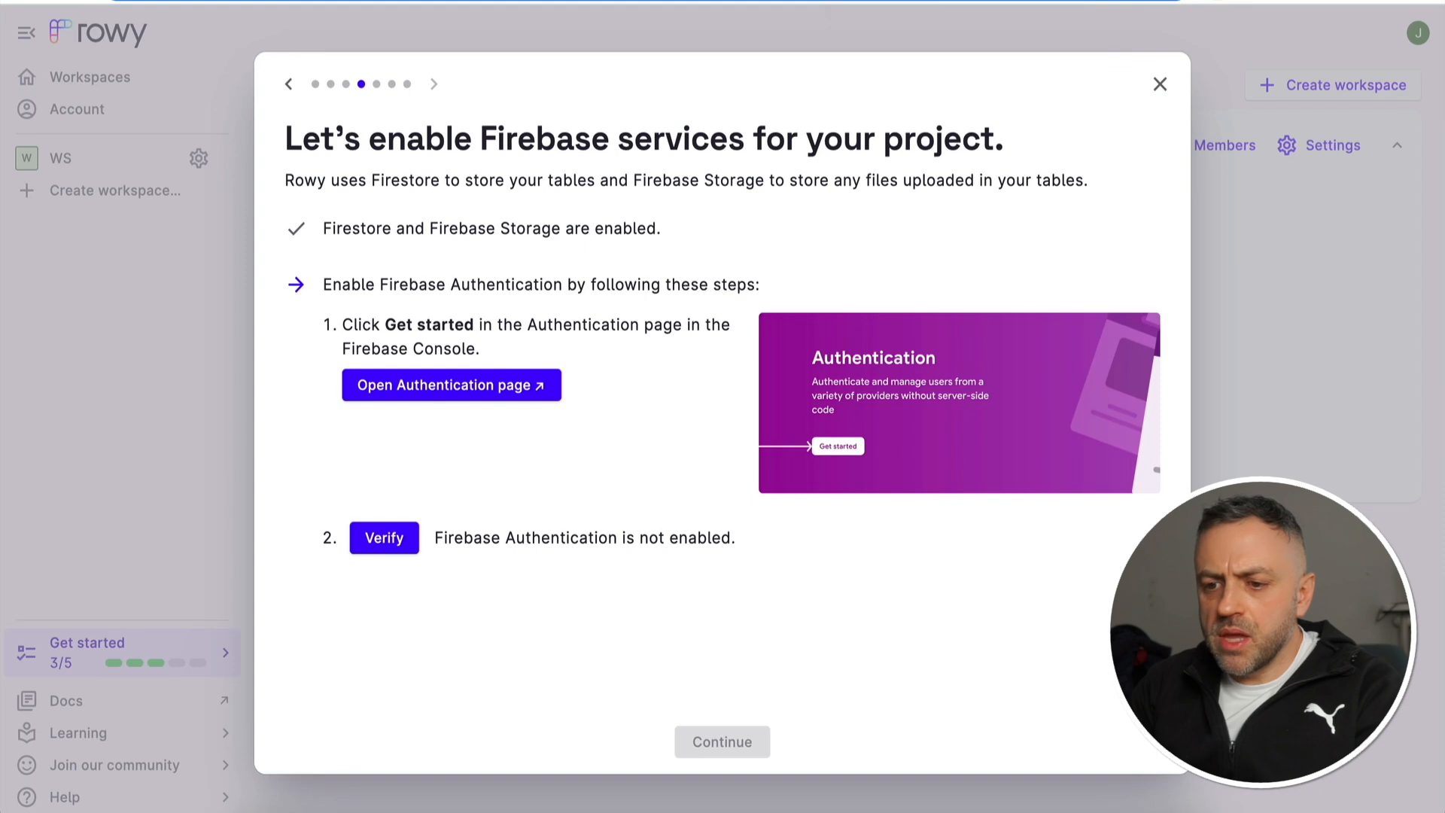
{"action": "left_click", "coordinate": [394, 537]}
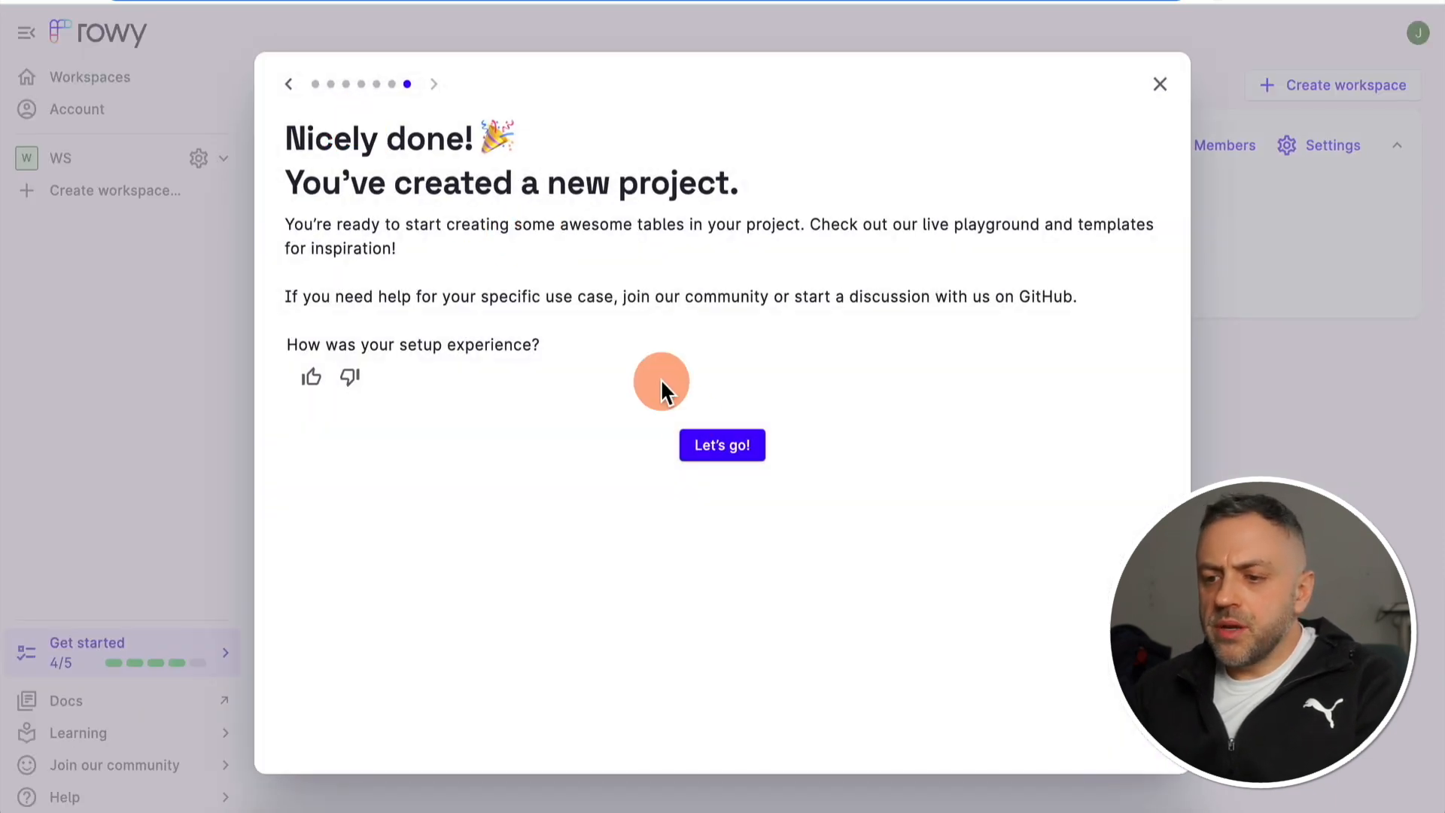
{"action": "left_click", "coordinate": [721, 445]}
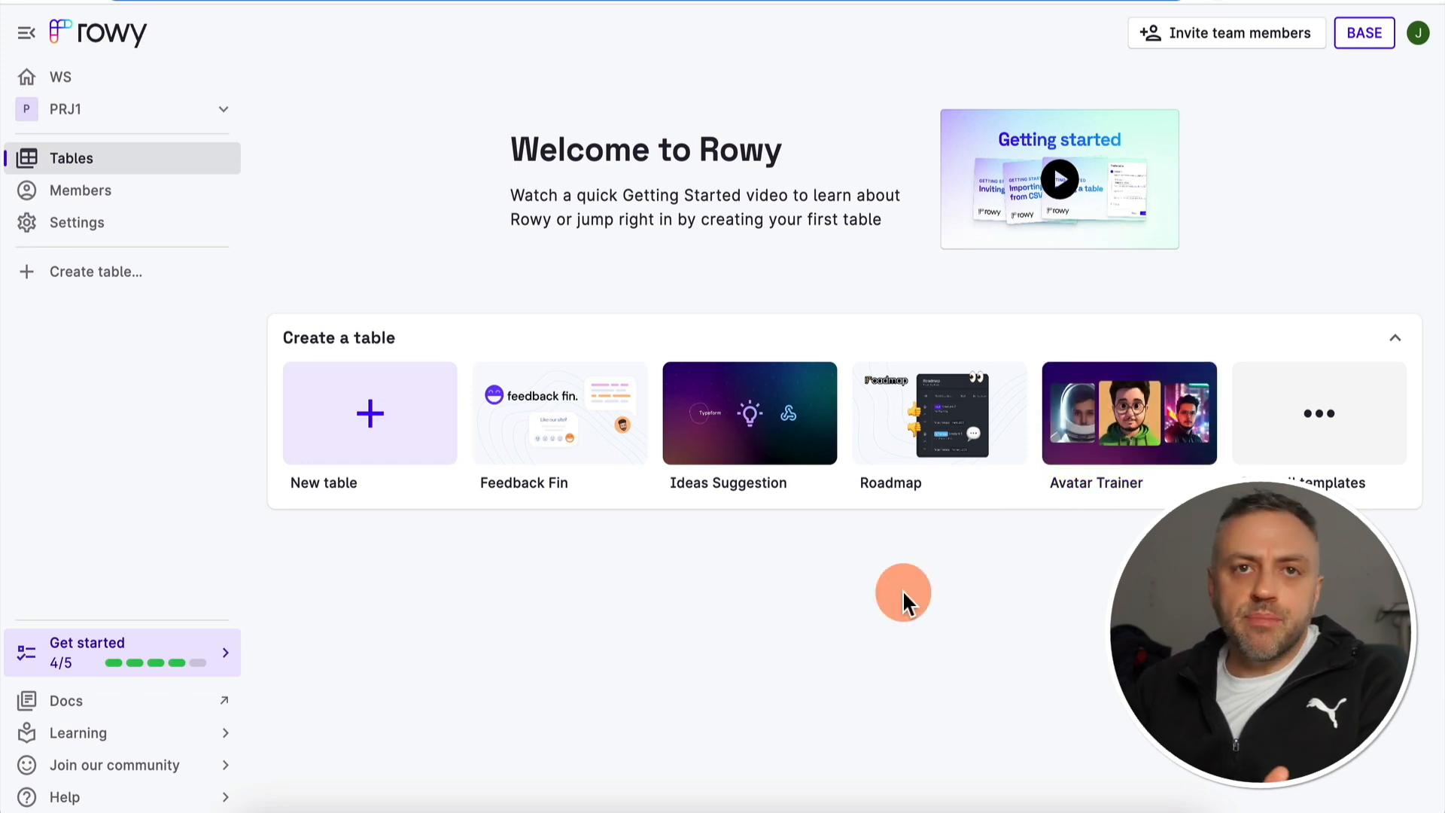
- Browse the full gallery of table templates, including the Demo and Templates categories
{"action": "left_click", "coordinate": [1323, 419]}
{"action": "scroll", "coordinate": [678, 364], "scroll_direction": "down", "scroll_amount": 4}
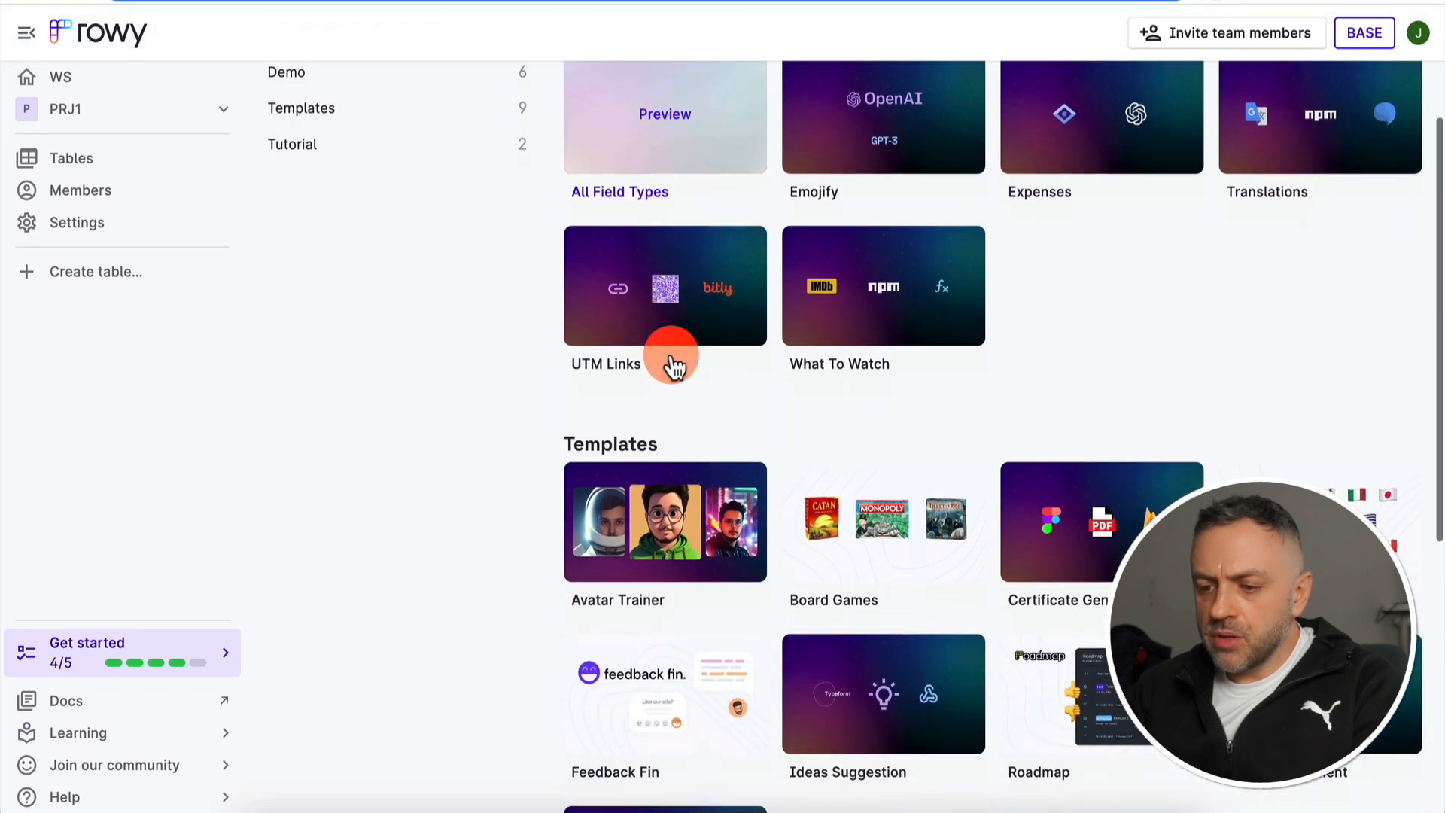
{"action": "scroll", "coordinate": [670, 354], "scroll_direction": "up", "scroll_amount": 4}
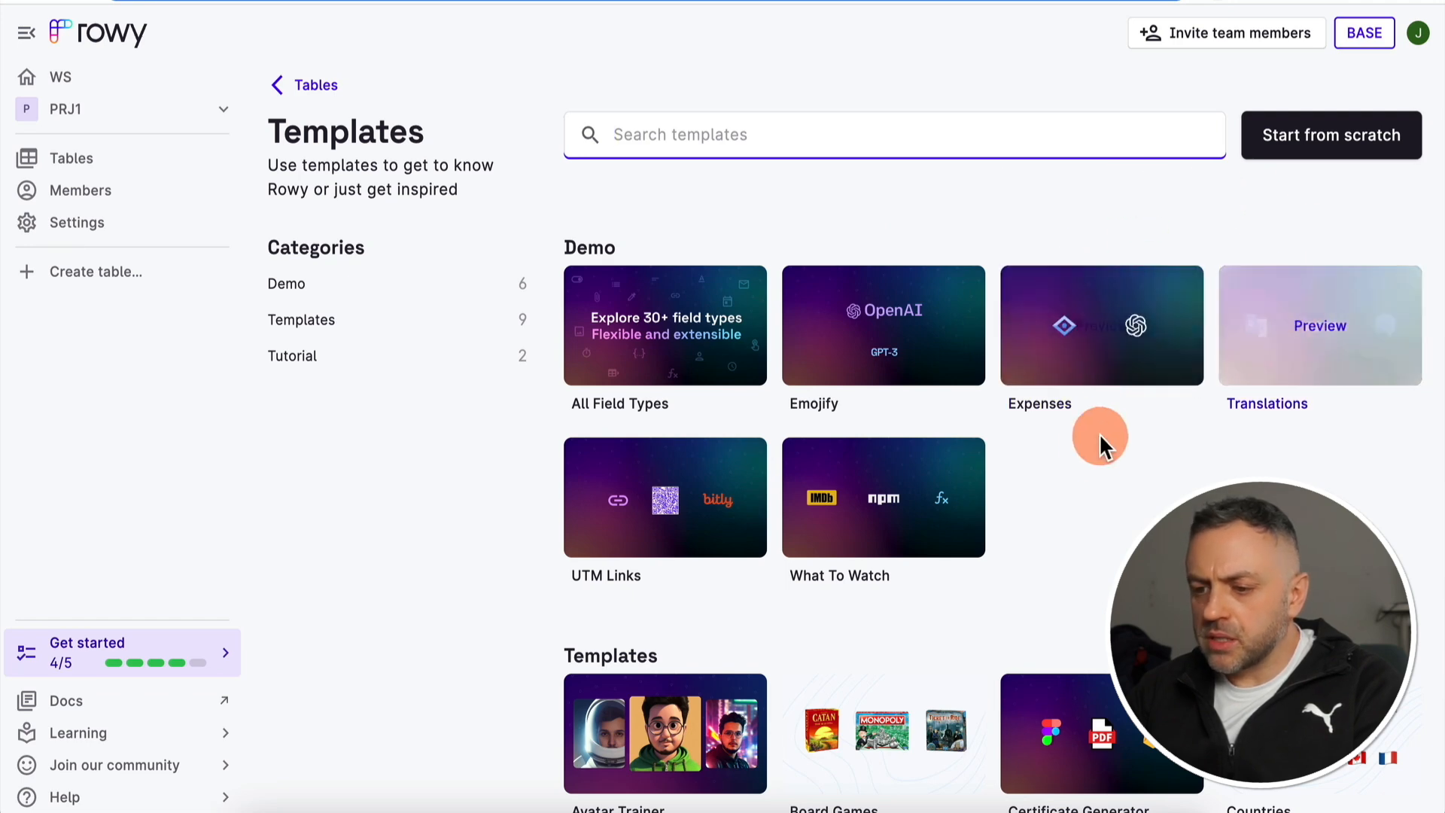
{"action": "scroll", "coordinate": [1090, 452], "scroll_direction": "down", "scroll_amount": 3}
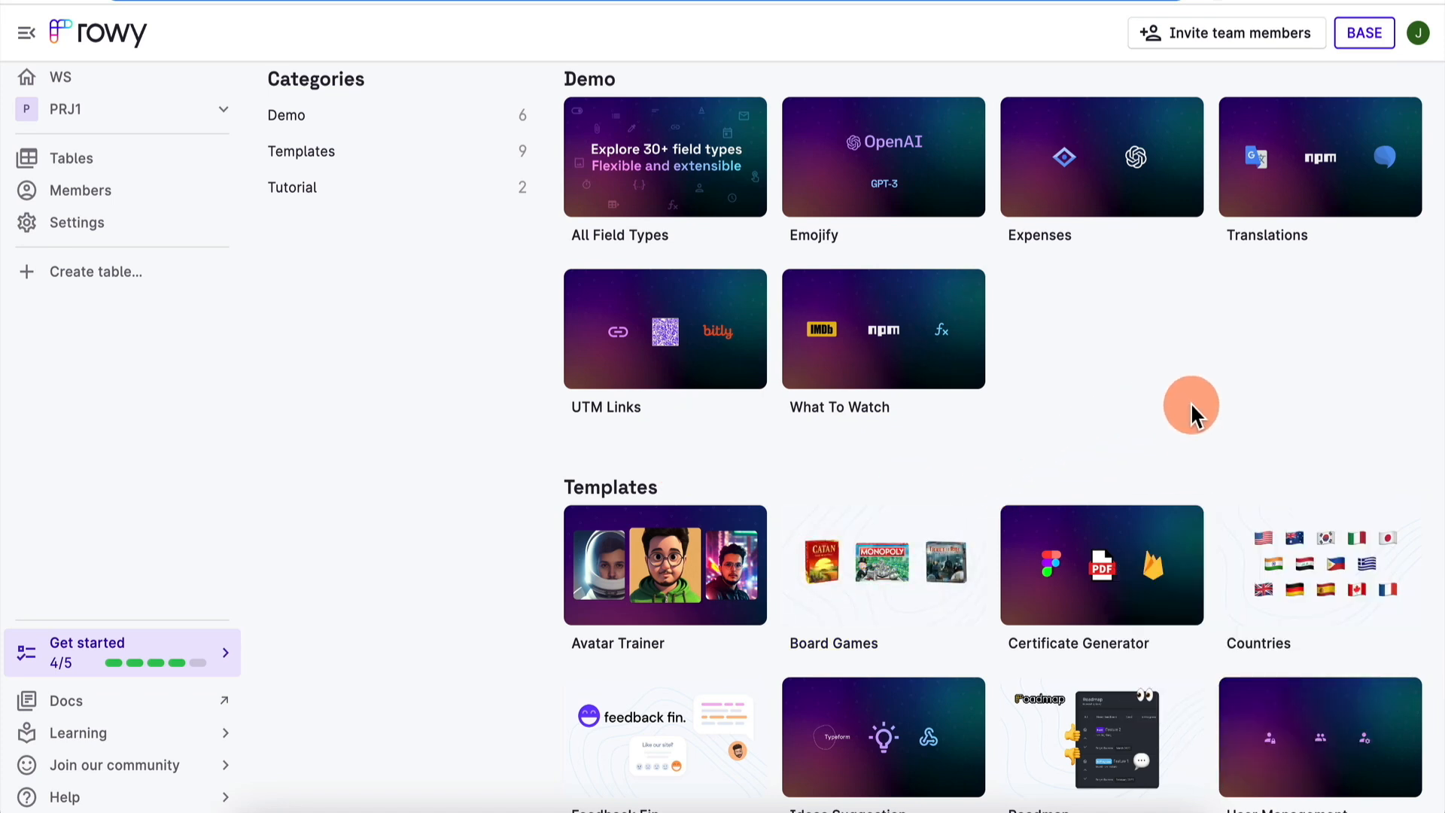
{"action": "scroll", "coordinate": [1304, 436], "scroll_direction": "down", "scroll_amount": 3}
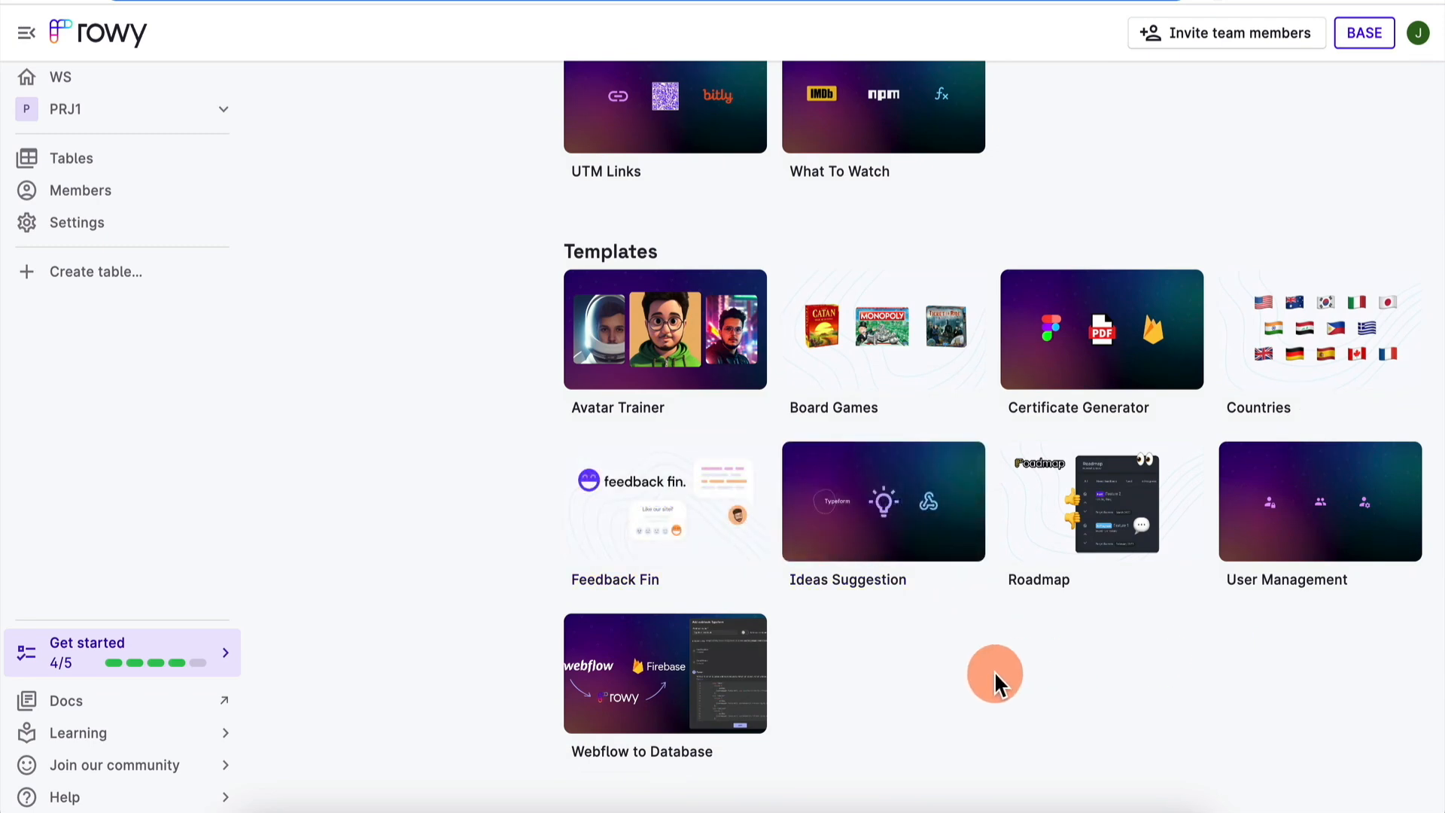
{"action": "scroll", "coordinate": [995, 671], "scroll_direction": "up", "scroll_amount": 3}
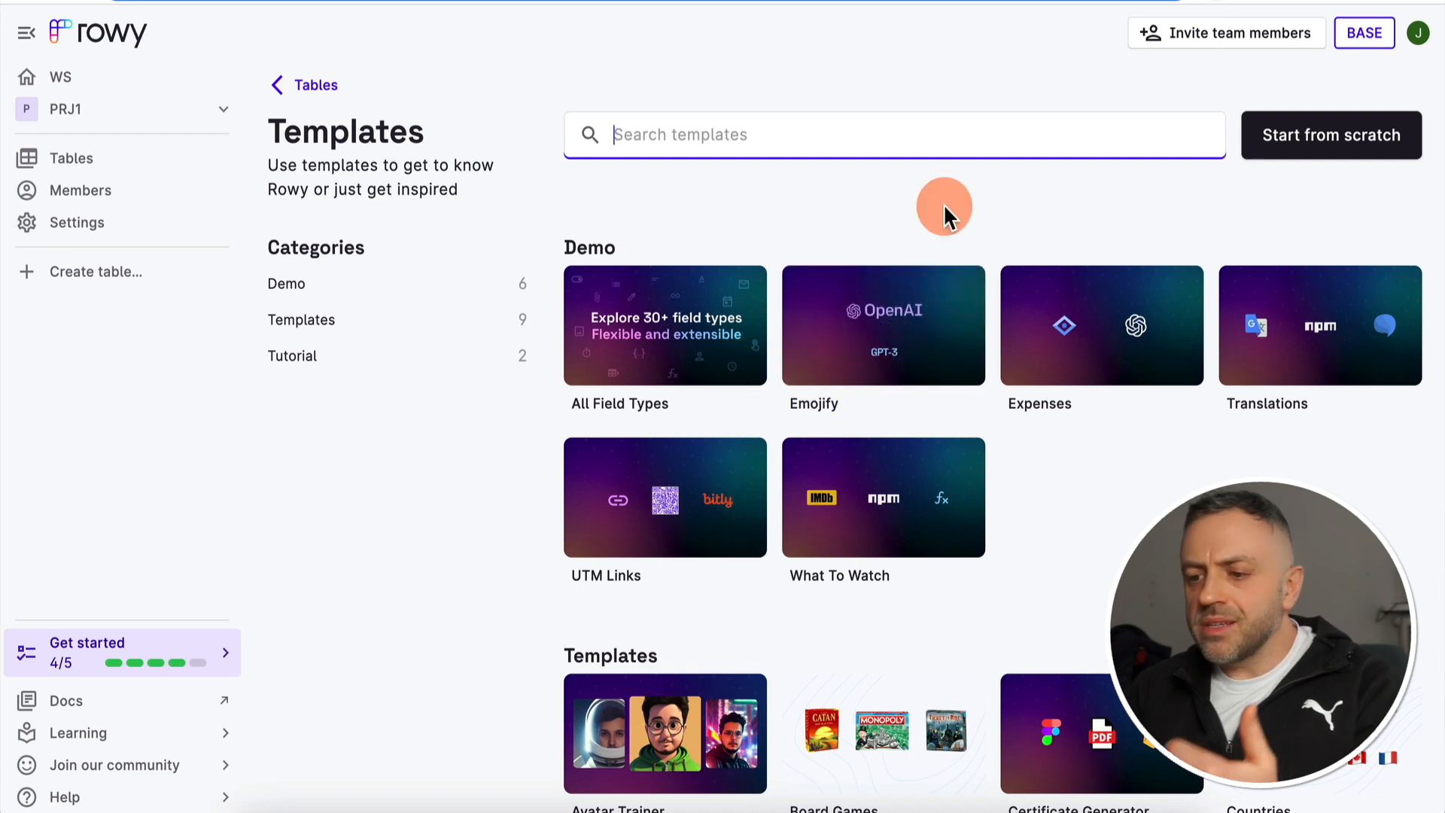
- Explore the Emojify template's live demo and begin the Cloud Functions setup needed to use the template
{"action": "left_click", "coordinate": [895, 326]}
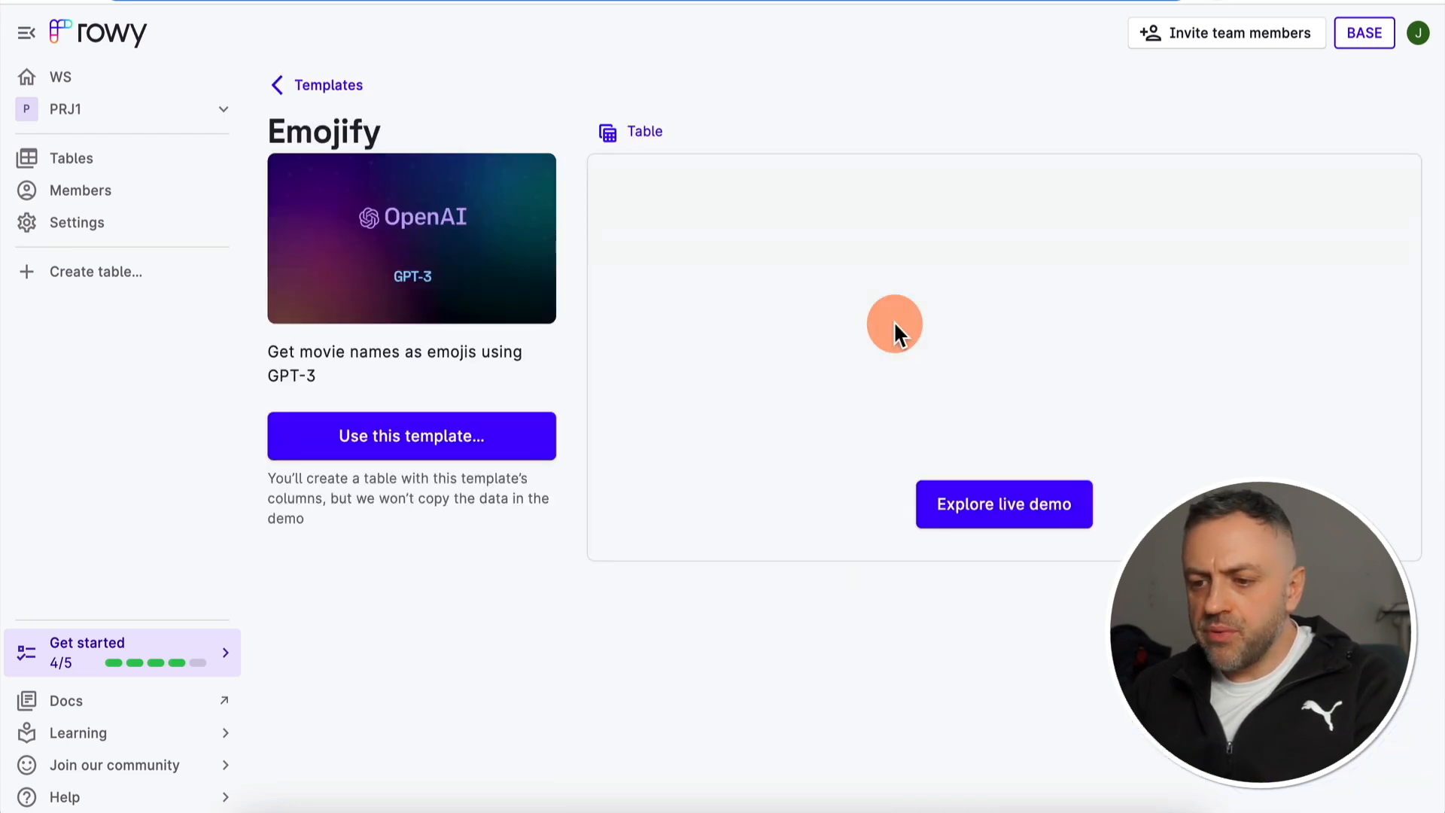
{"action": "left_click", "coordinate": [1021, 519]}
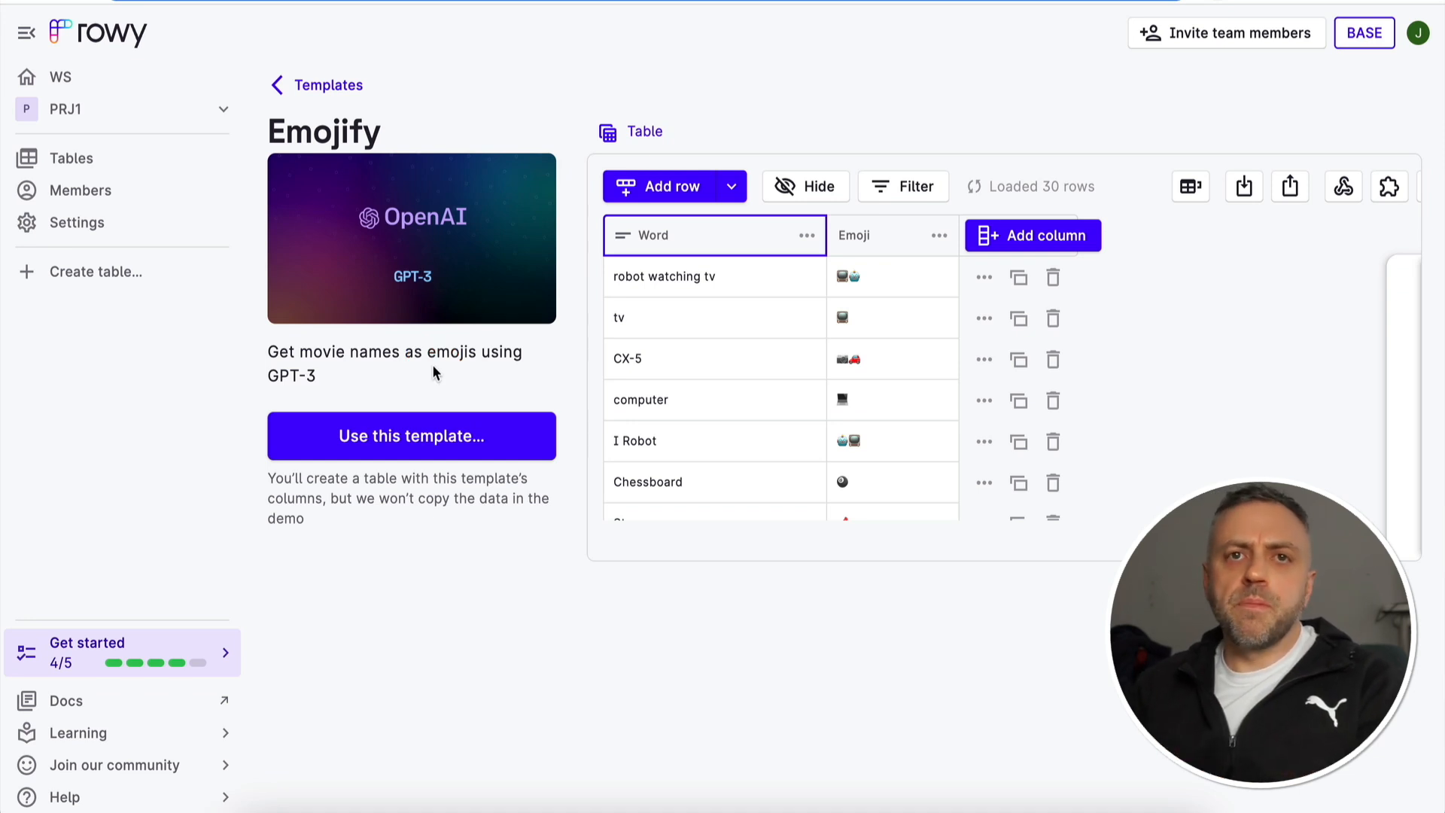
{"action": "left_click", "coordinate": [402, 439]}
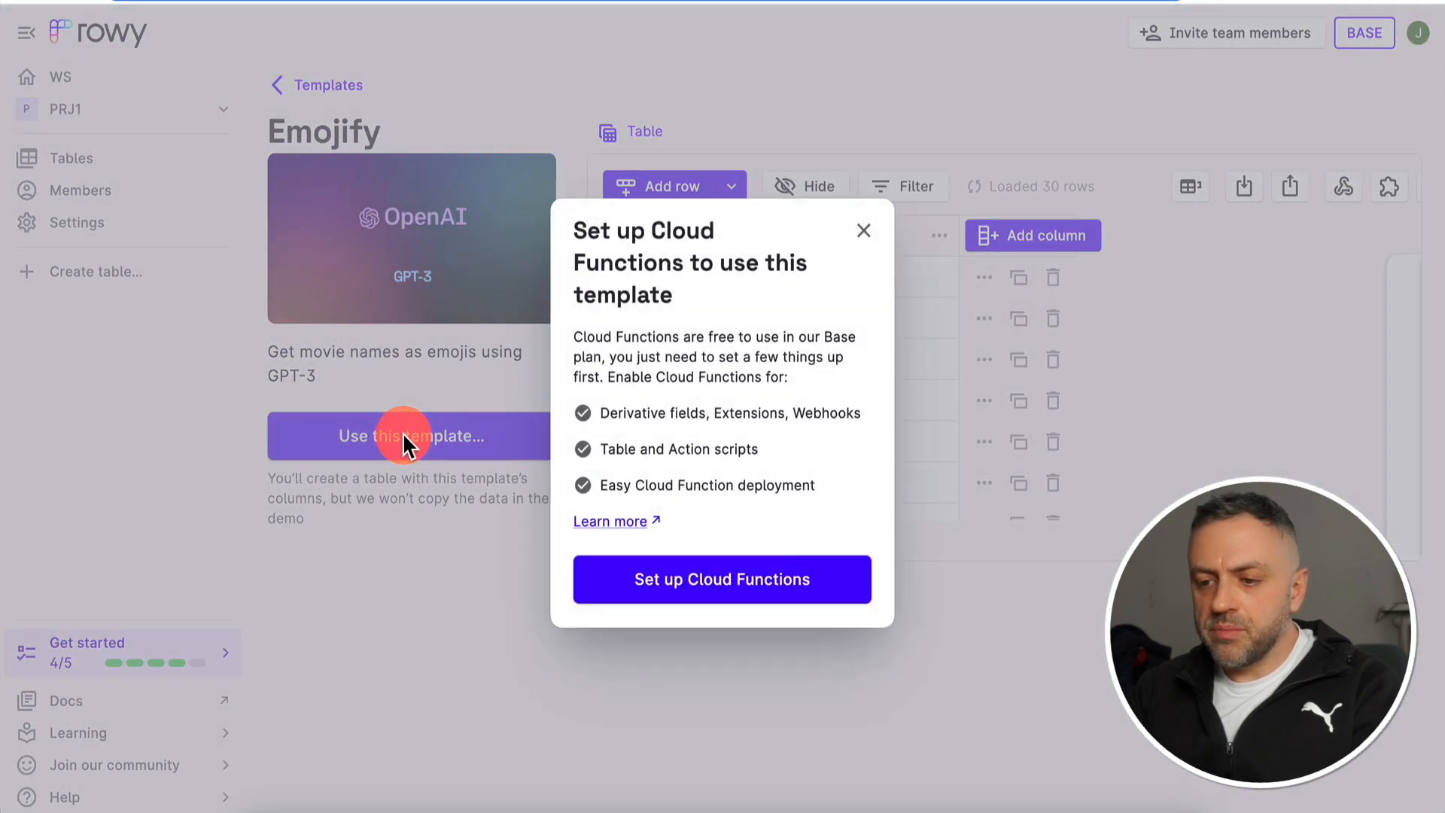
{"action": "left_click", "coordinate": [713, 589]}
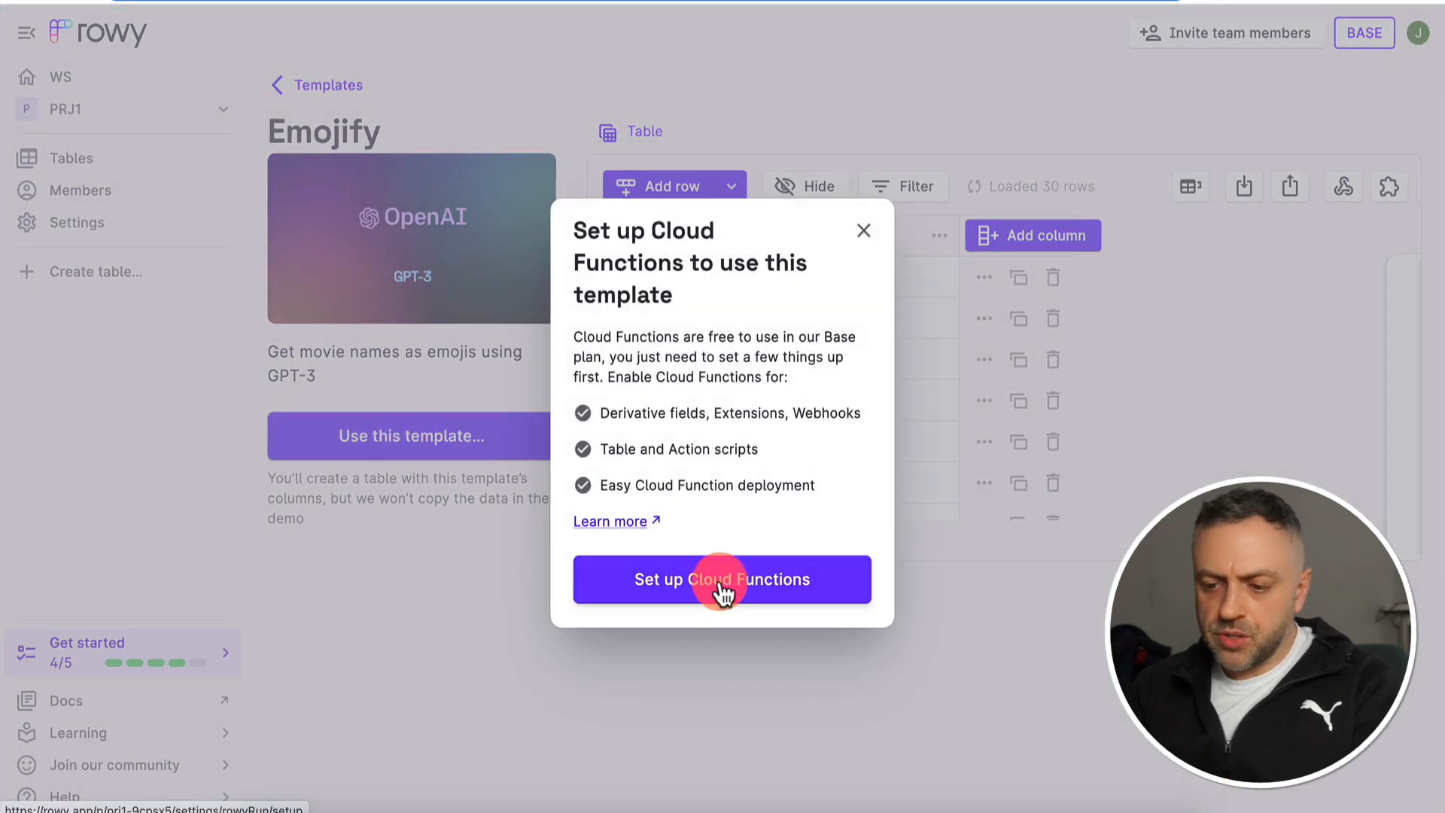
{"action": "left_click", "coordinate": [720, 583]}
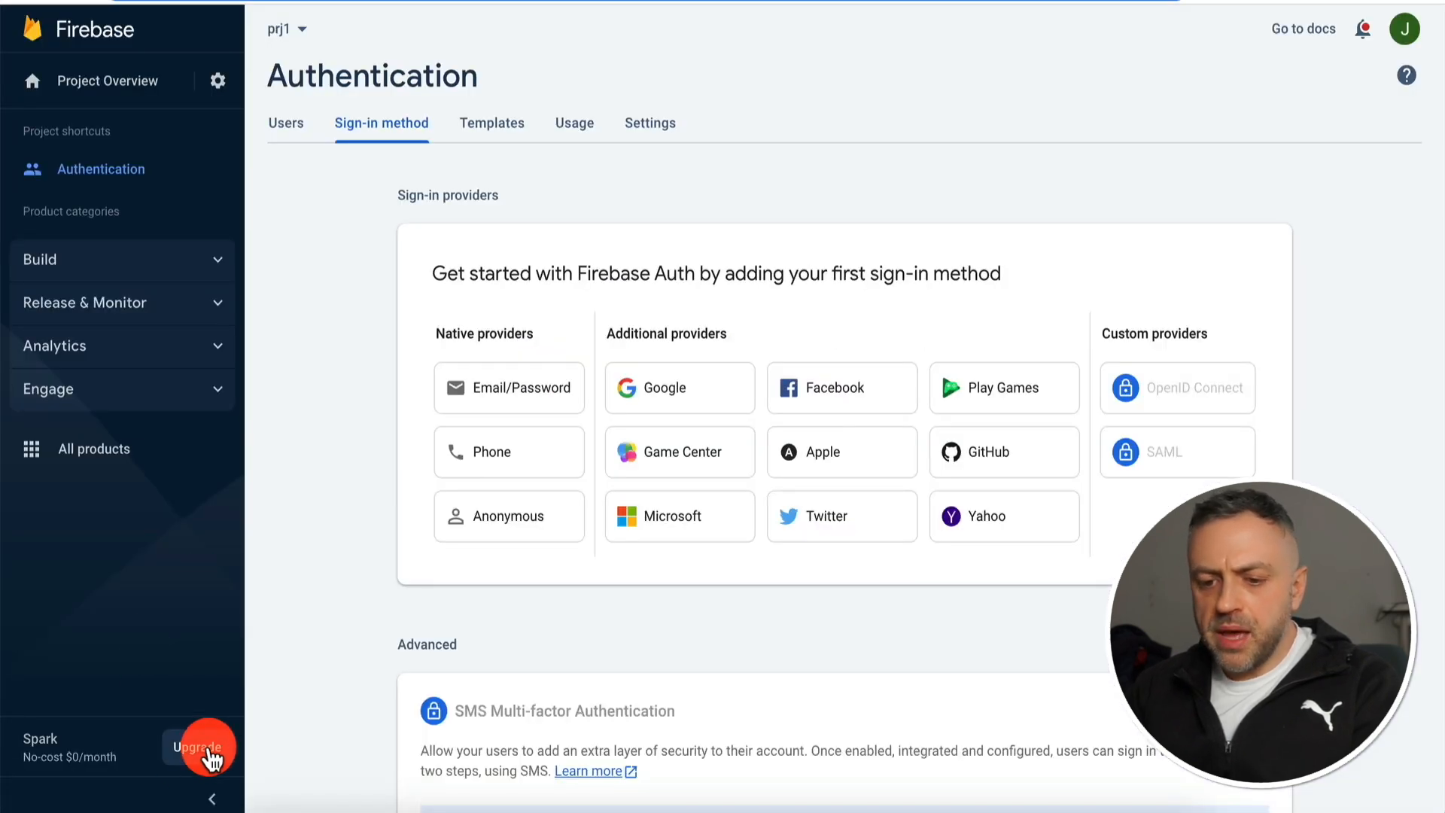
- Upgrade prj1 in the Firebase console to the Blaze plan, using the Firebase Payment billing account and a budget alert of 10
{"action": "left_click", "coordinate": [197, 747]}
{"action": "left_click", "coordinate": [865, 660]}
{"action": "left_click", "coordinate": [890, 621]}
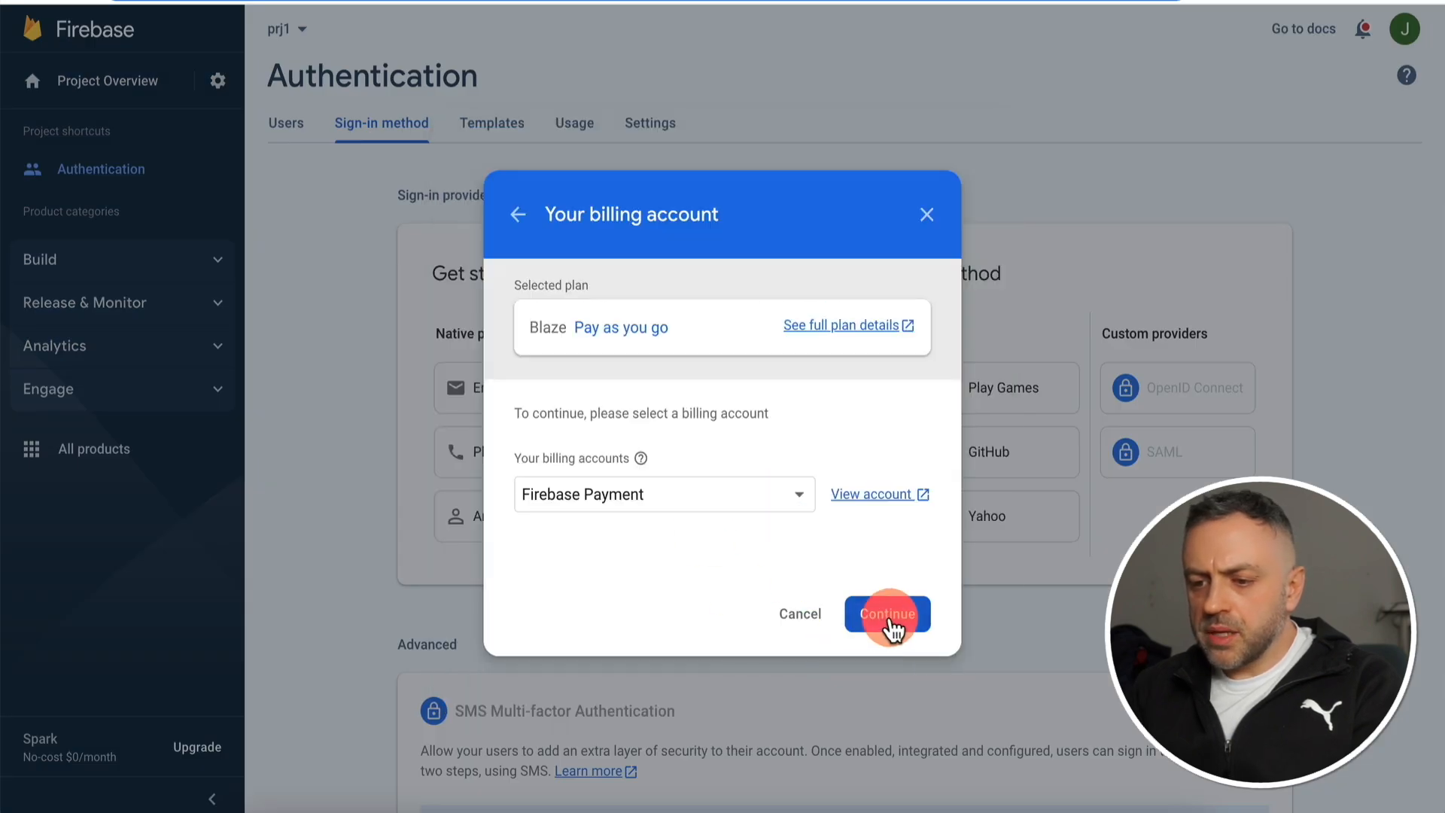
{"action": "double_click", "coordinate": [635, 461]}
{"action": "type", "text": "10"}
{"action": "left_click", "coordinate": [887, 615]}
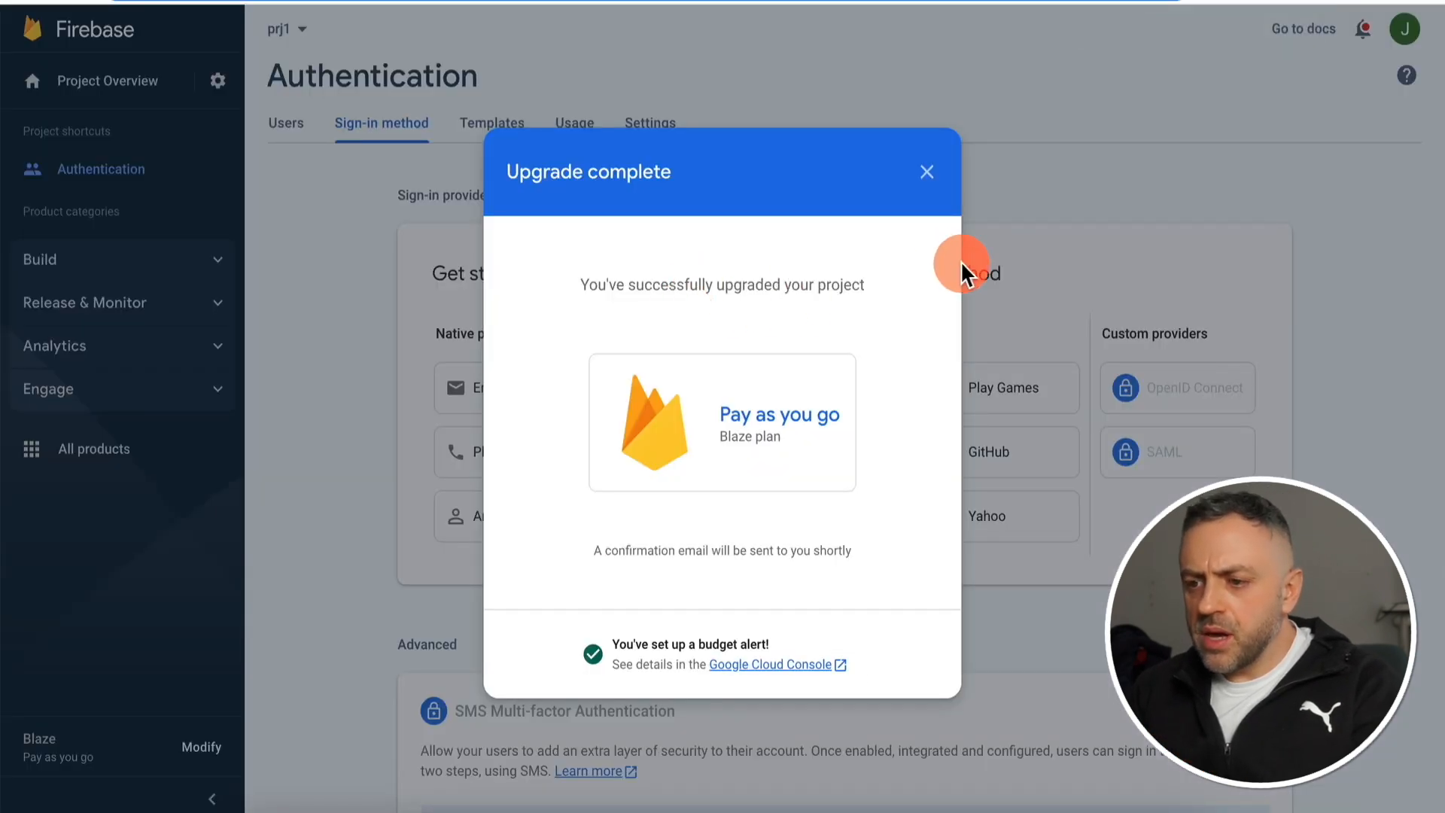
{"action": "left_click", "coordinate": [932, 174]}
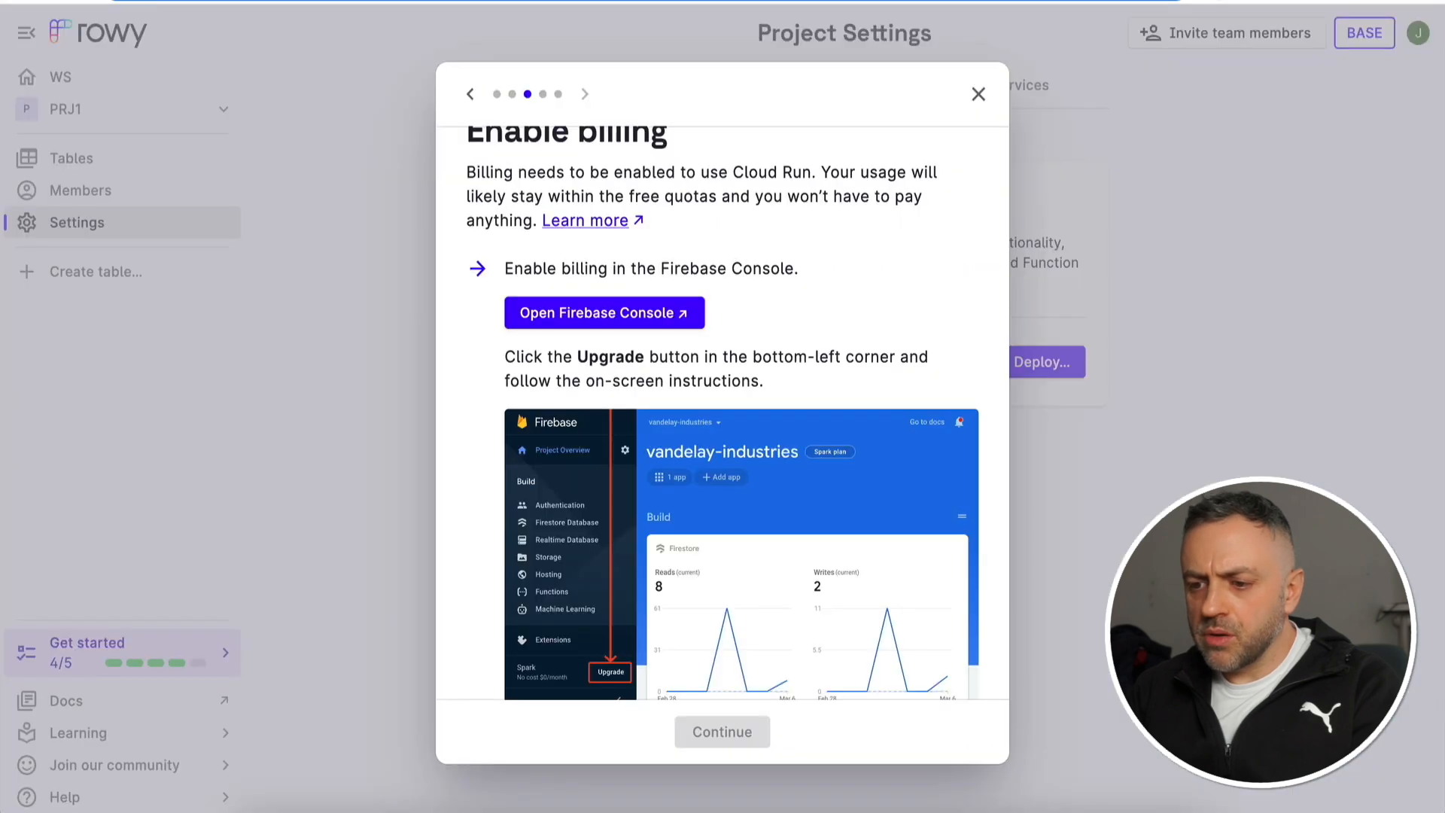
- Verify in Rowy that billing is enabled and proceed to the Rowy Run deployment
{"action": "scroll", "coordinate": [693, 651], "scroll_direction": "down", "scroll_amount": 3}
{"action": "left_click", "coordinate": [539, 660]}
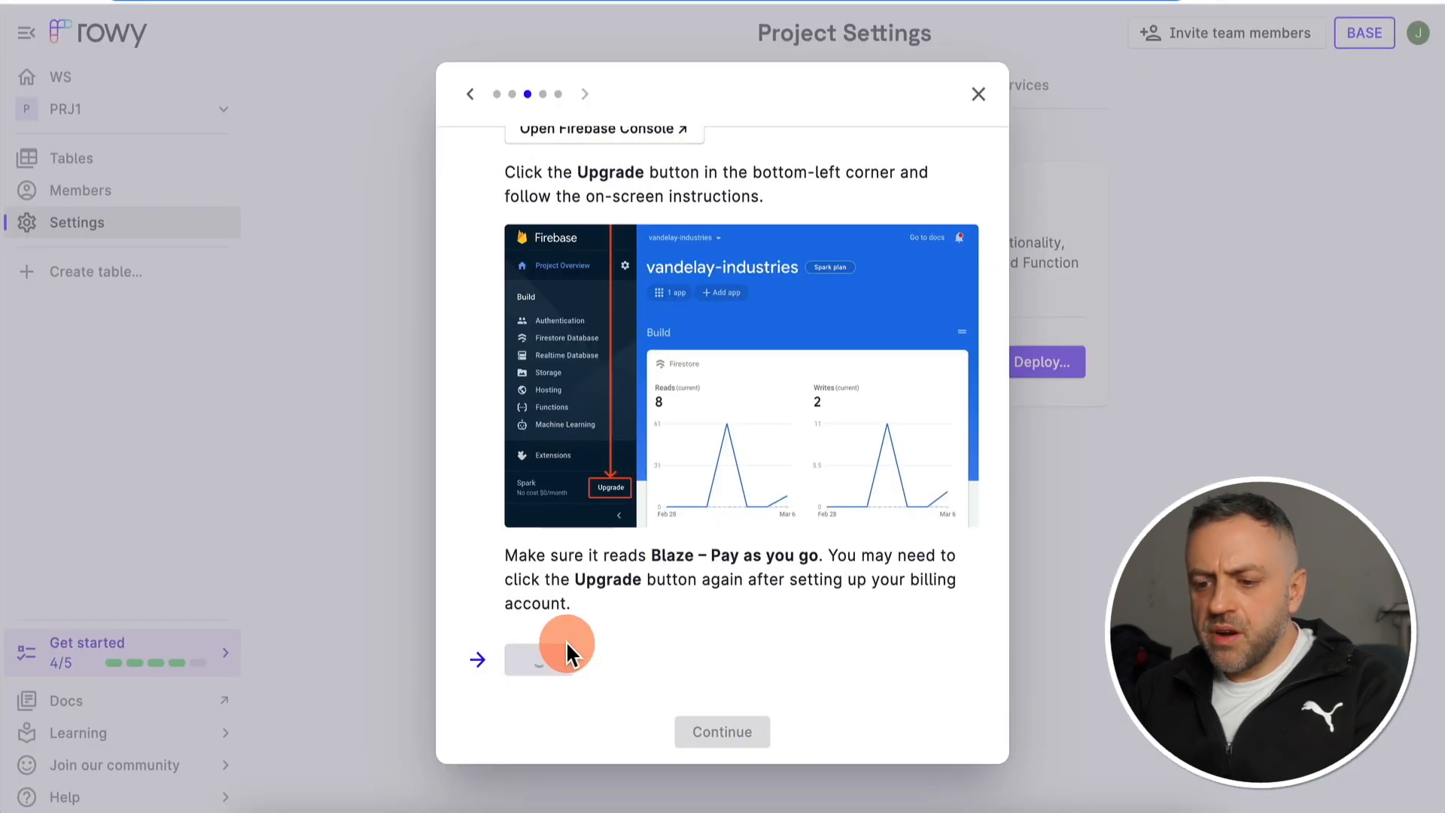
{"action": "left_click", "coordinate": [727, 733]}
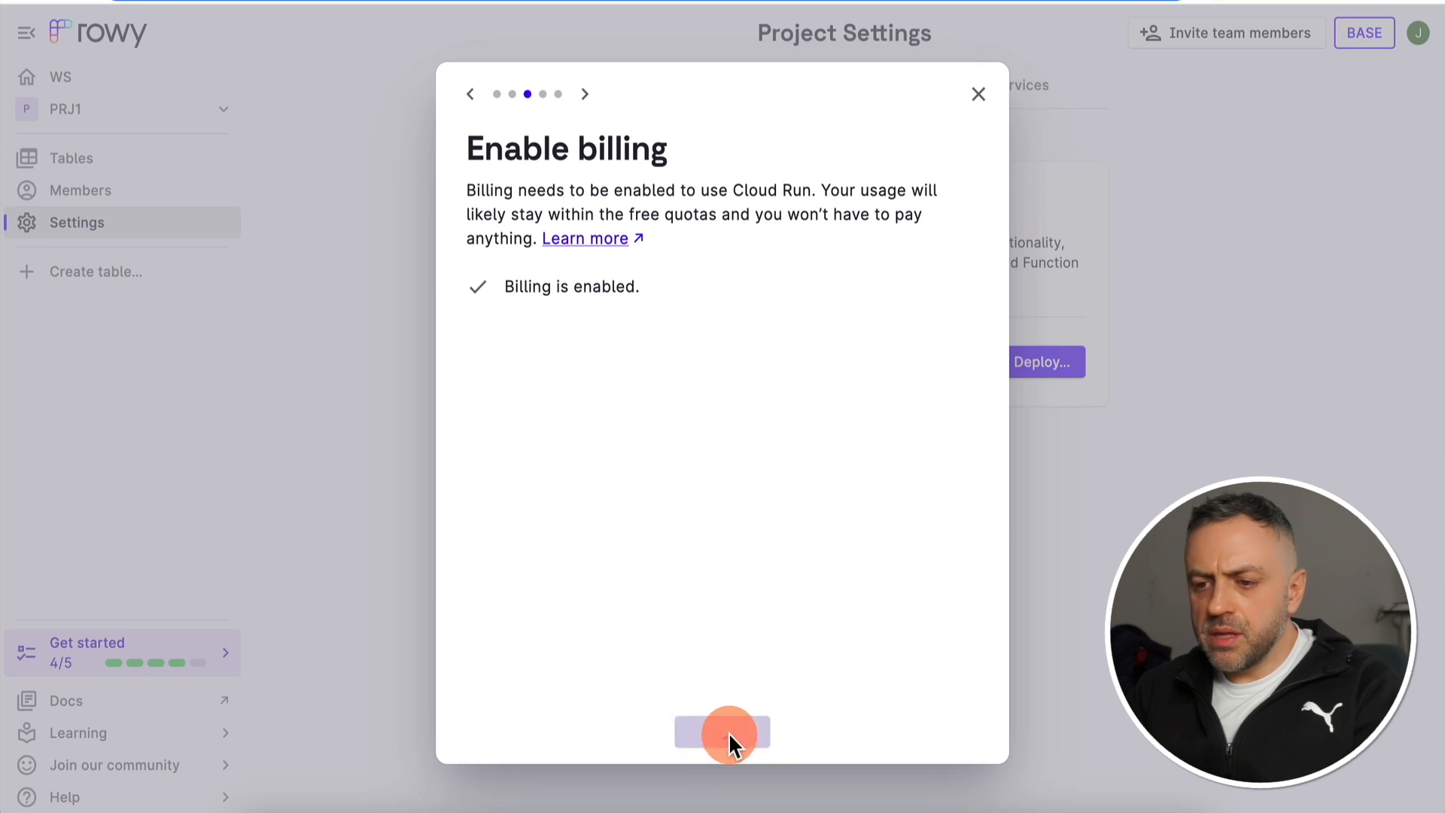
- Deploy Rowy Run to the project's Cloud Run service in the us-east1 region
{"action": "left_click", "coordinate": [680, 336]}
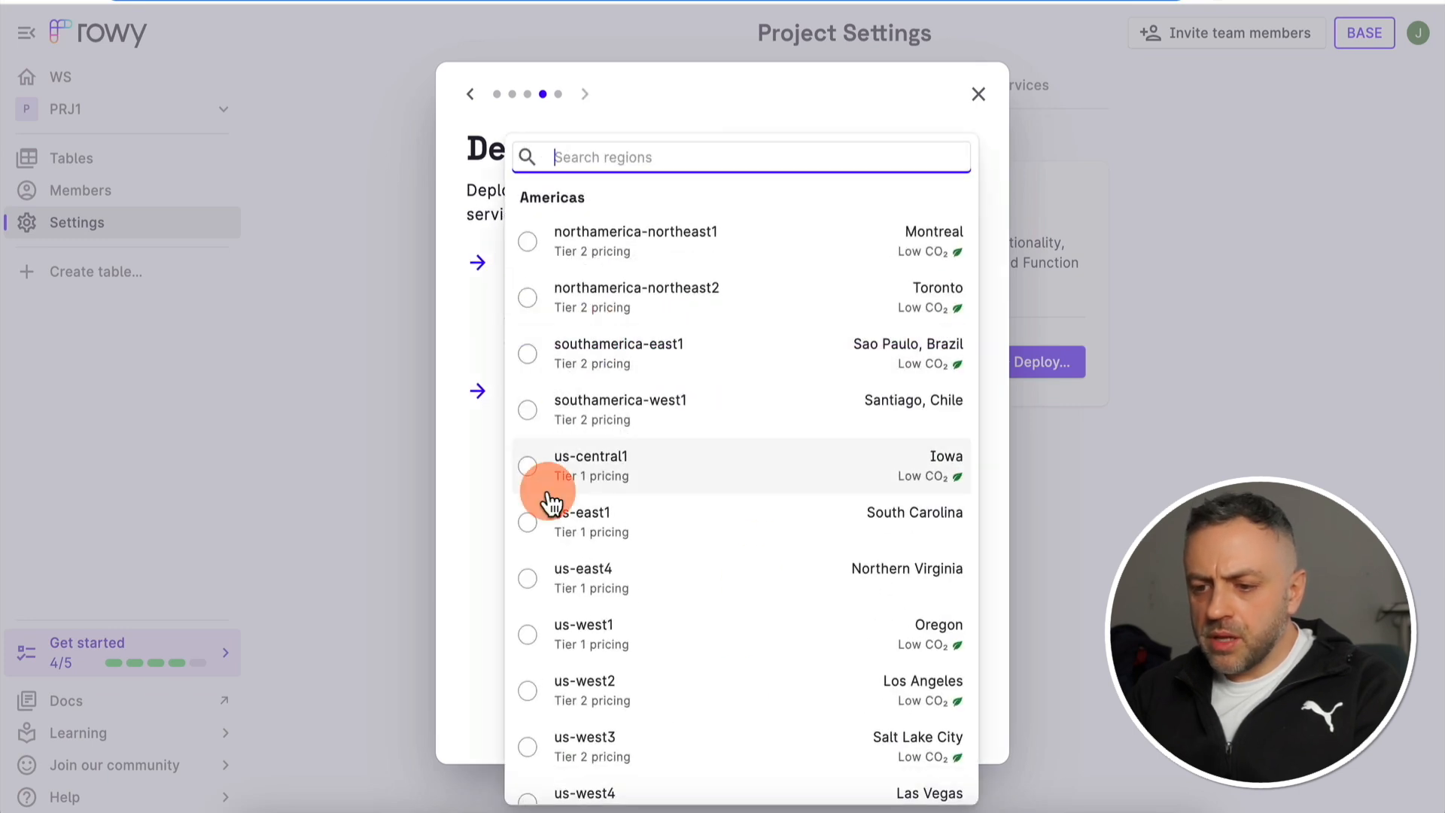
{"action": "left_click", "coordinate": [533, 536]}
{"action": "left_click", "coordinate": [547, 397]}
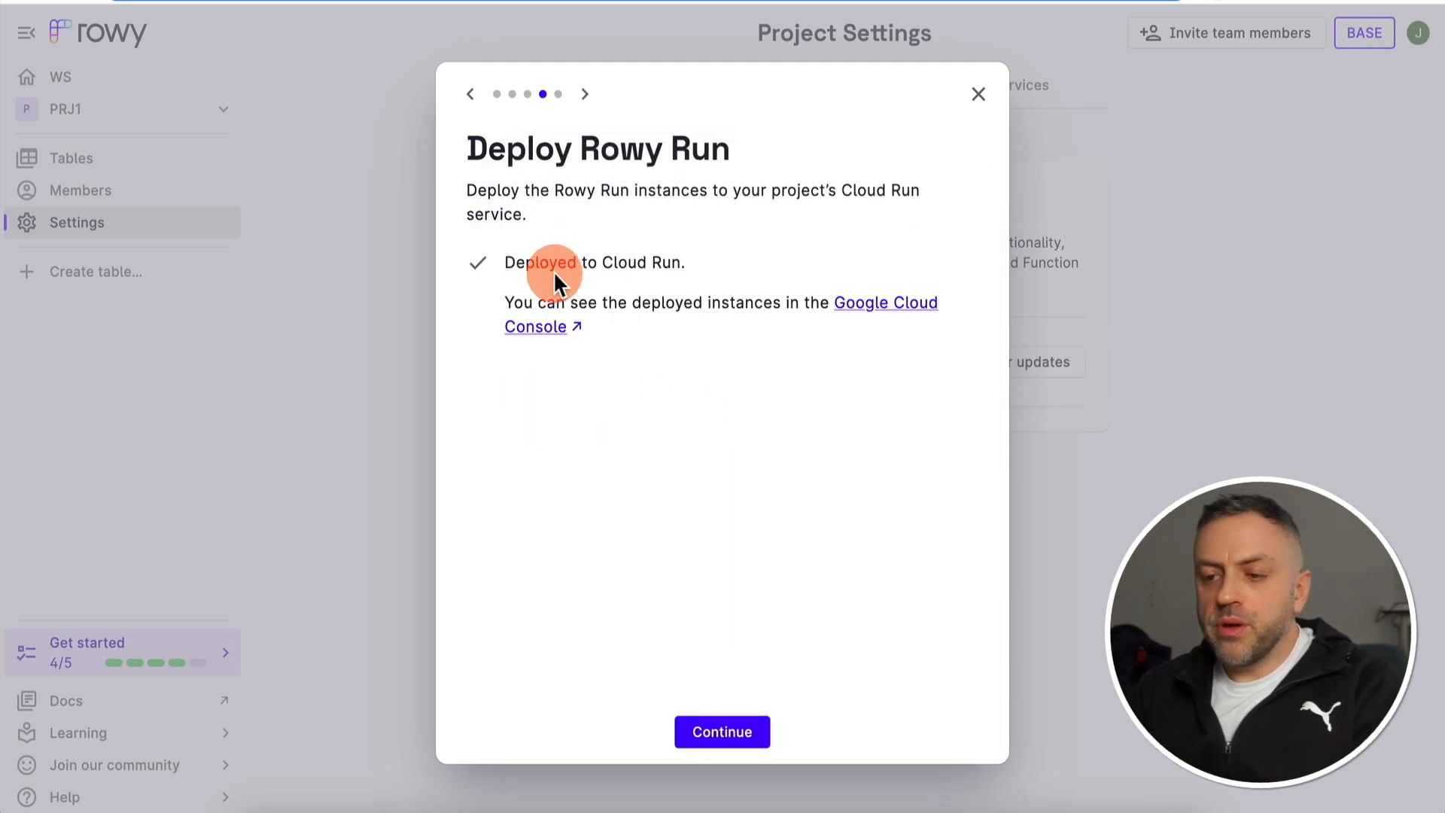
- Complete the Rowy Run setup and create a table named Emojify from the Emojify template, using the collection name emojify
{"action": "left_click", "coordinate": [724, 730]}
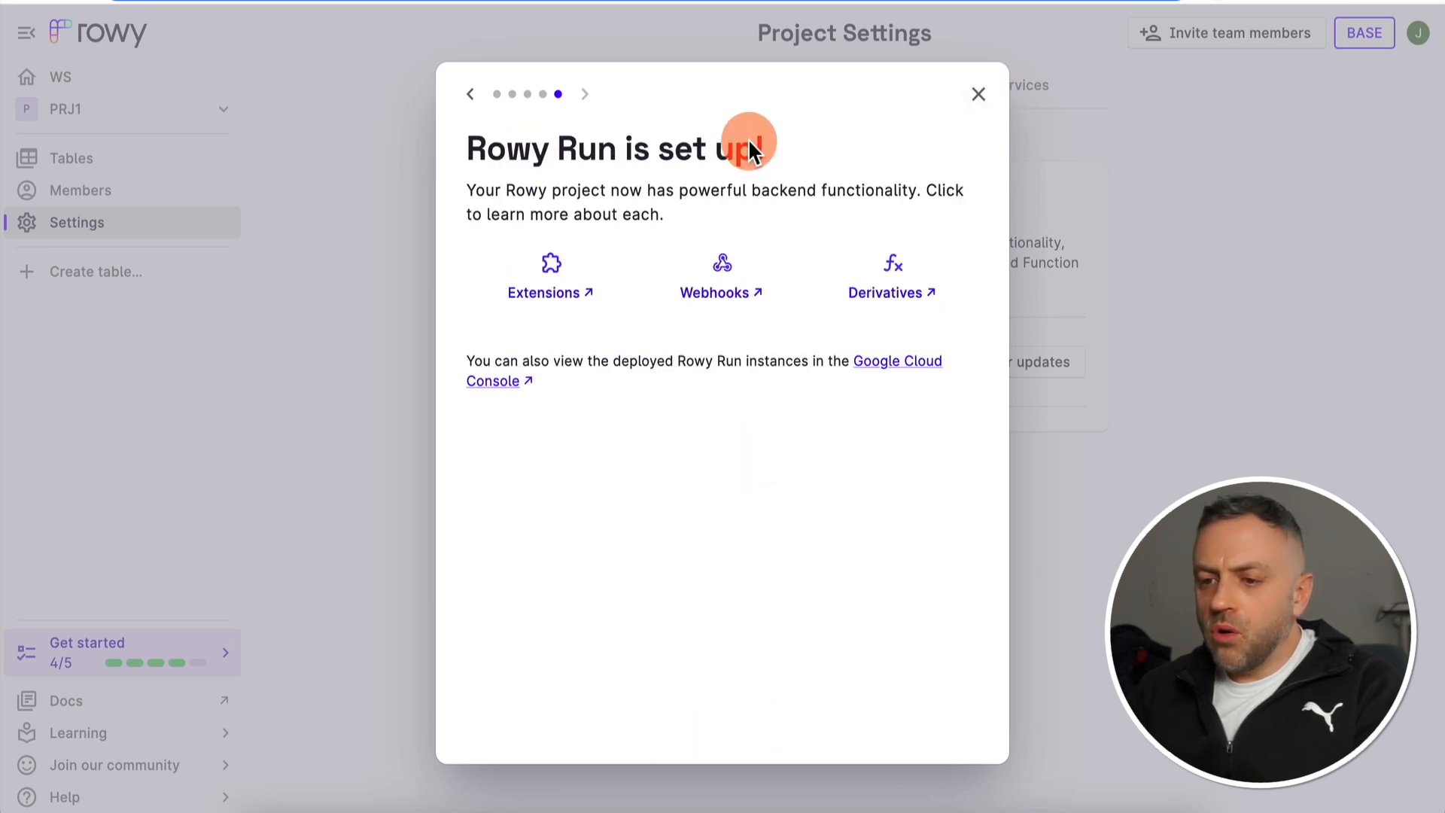
{"action": "left_click", "coordinate": [980, 96]}
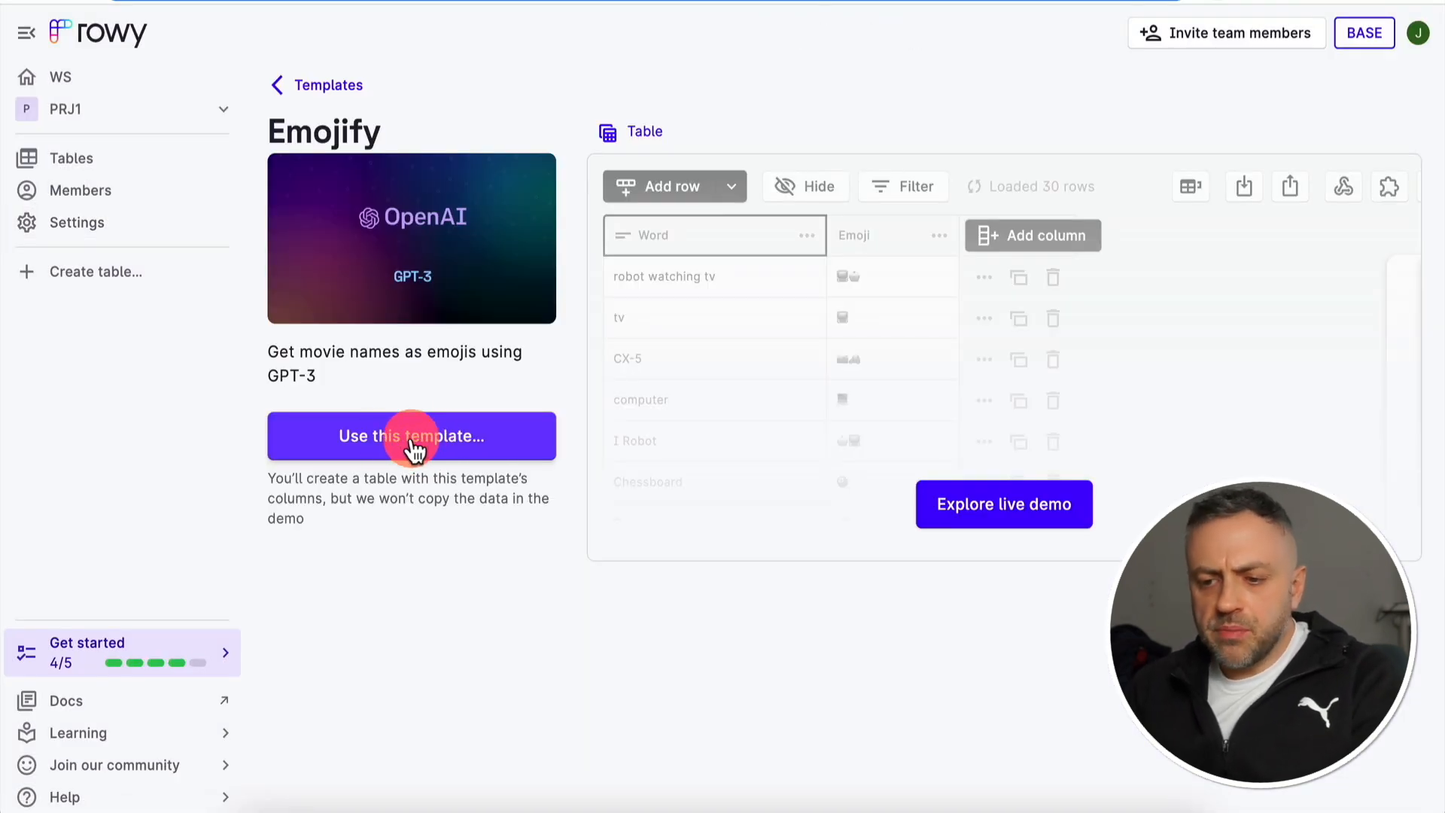
{"action": "left_click", "coordinate": [423, 443]}
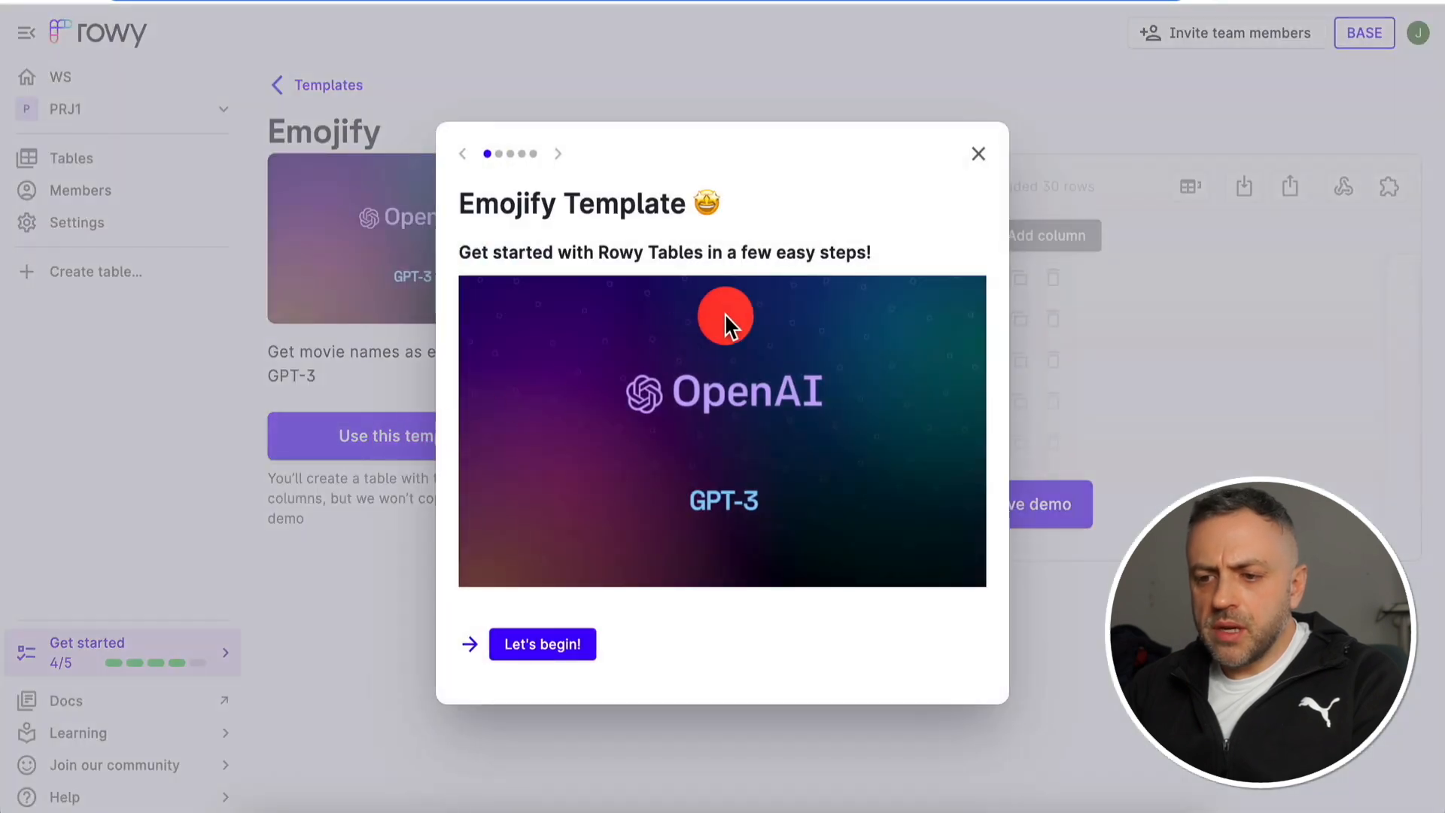
{"action": "left_click", "coordinate": [548, 646]}
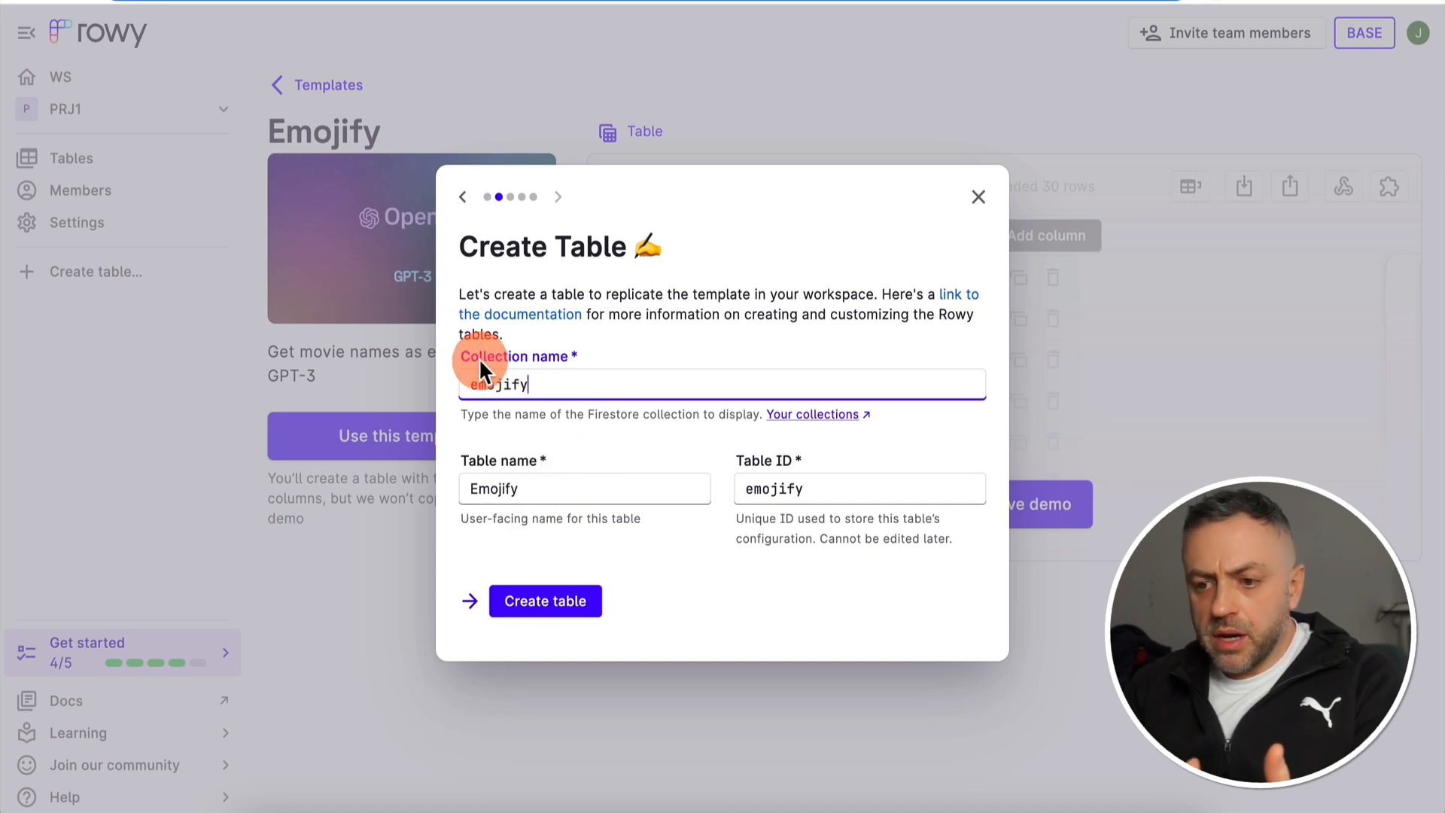
{"action": "left_click", "coordinate": [541, 604]}
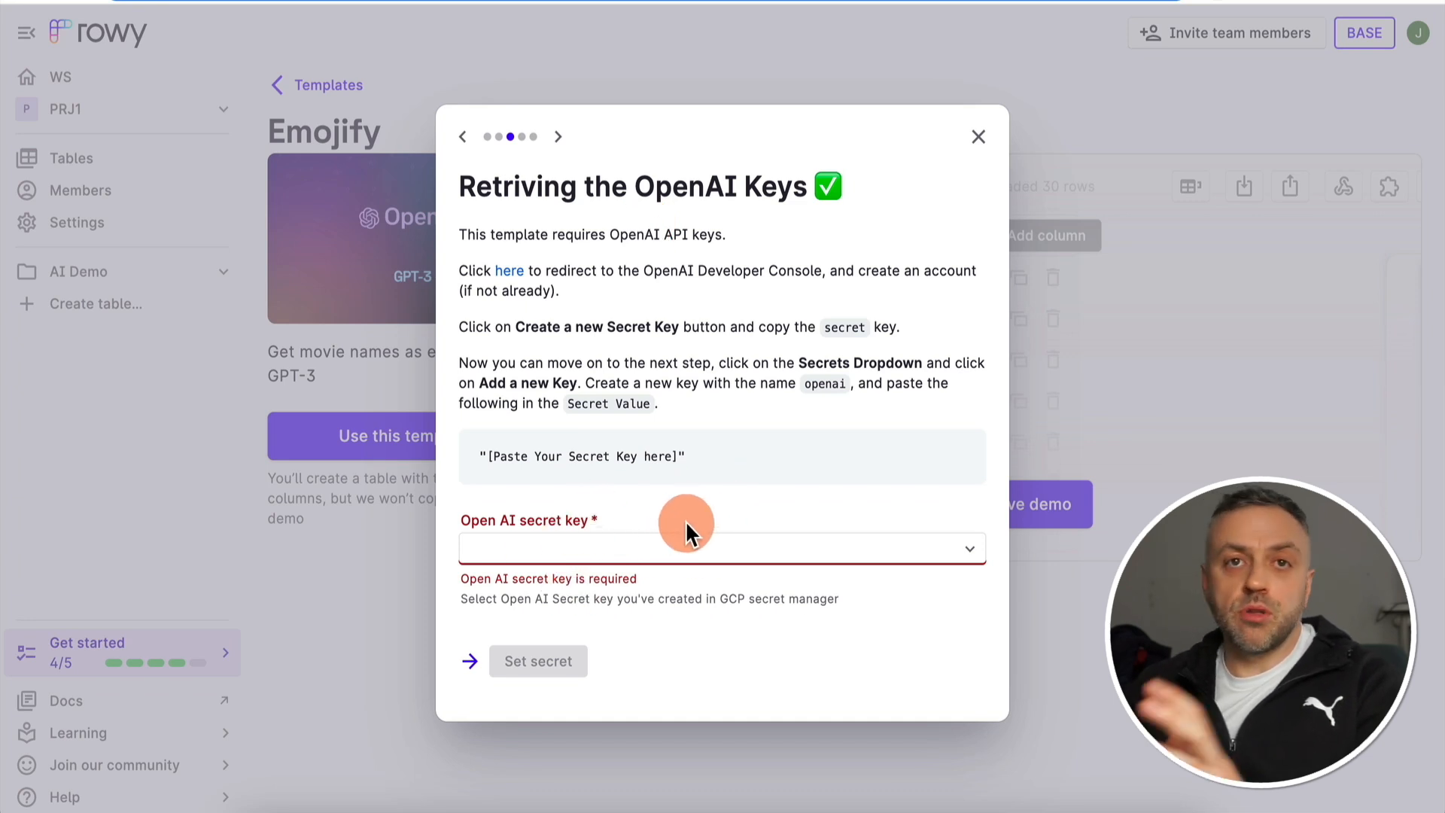
- Open OpenAI's API keys page from the template's instructions and generate a new secret key
{"action": "right_click", "coordinate": [510, 271]}
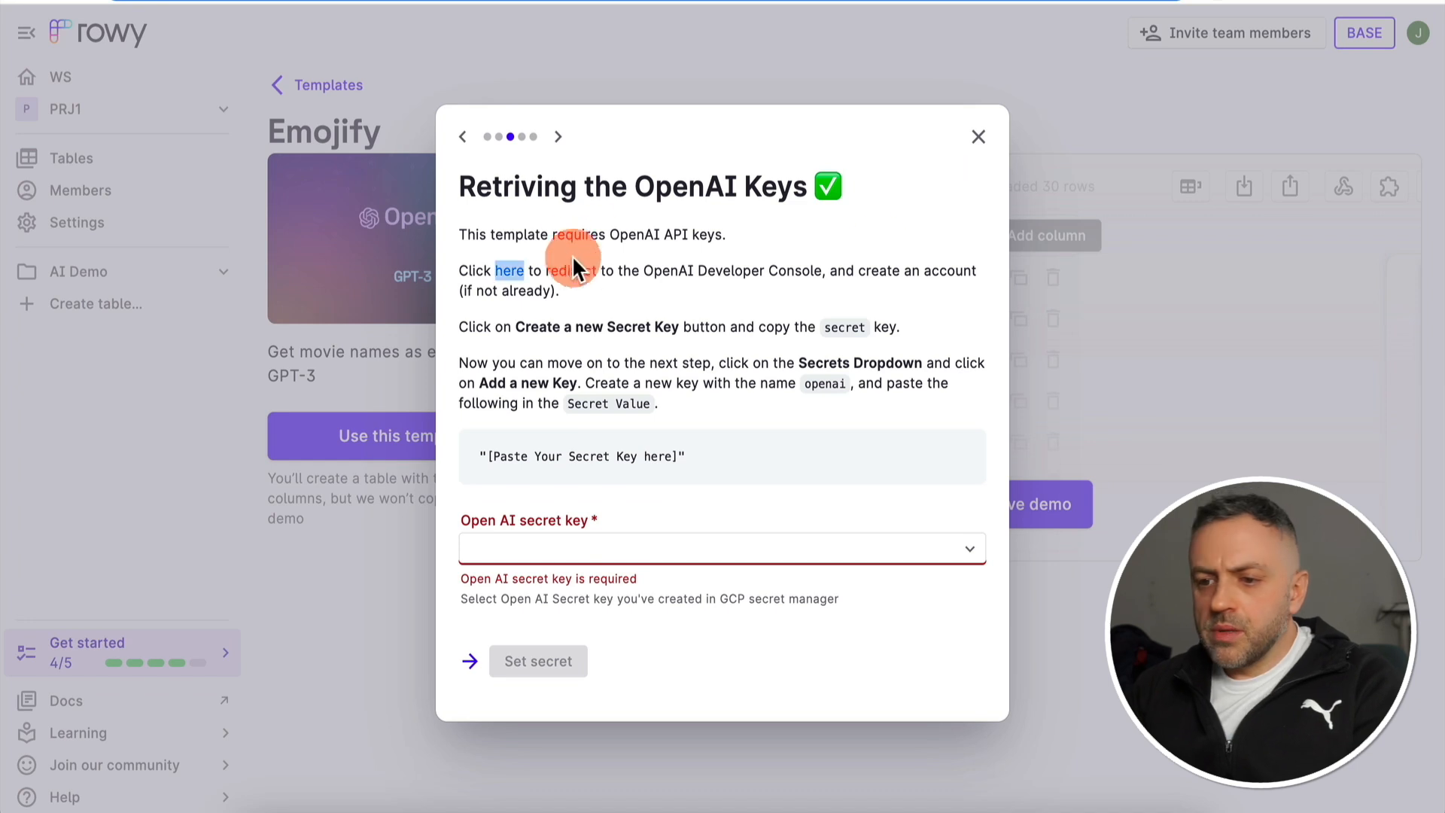
{"action": "left_click", "coordinate": [521, 274]}
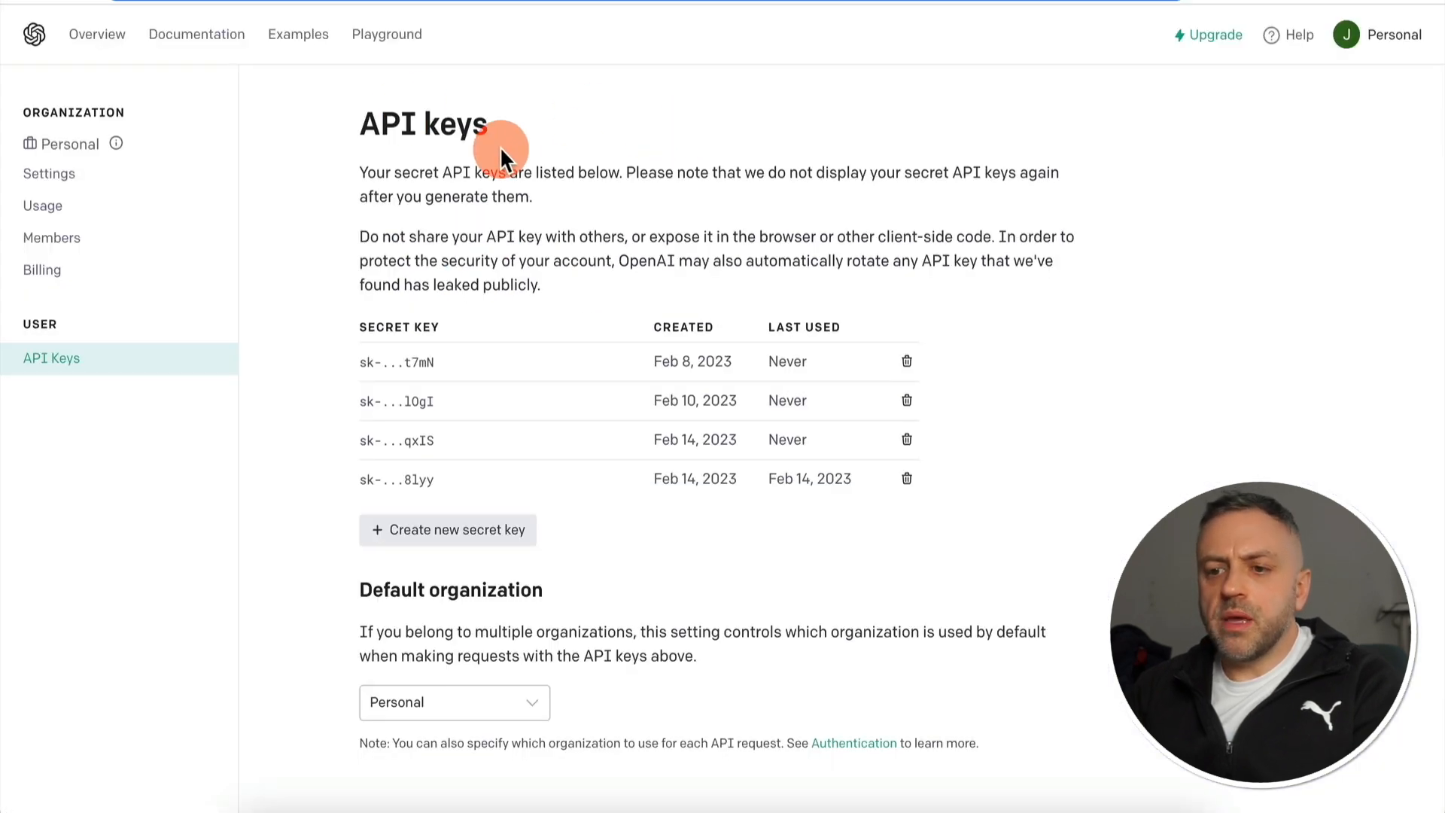
{"action": "left_click", "coordinate": [482, 535]}
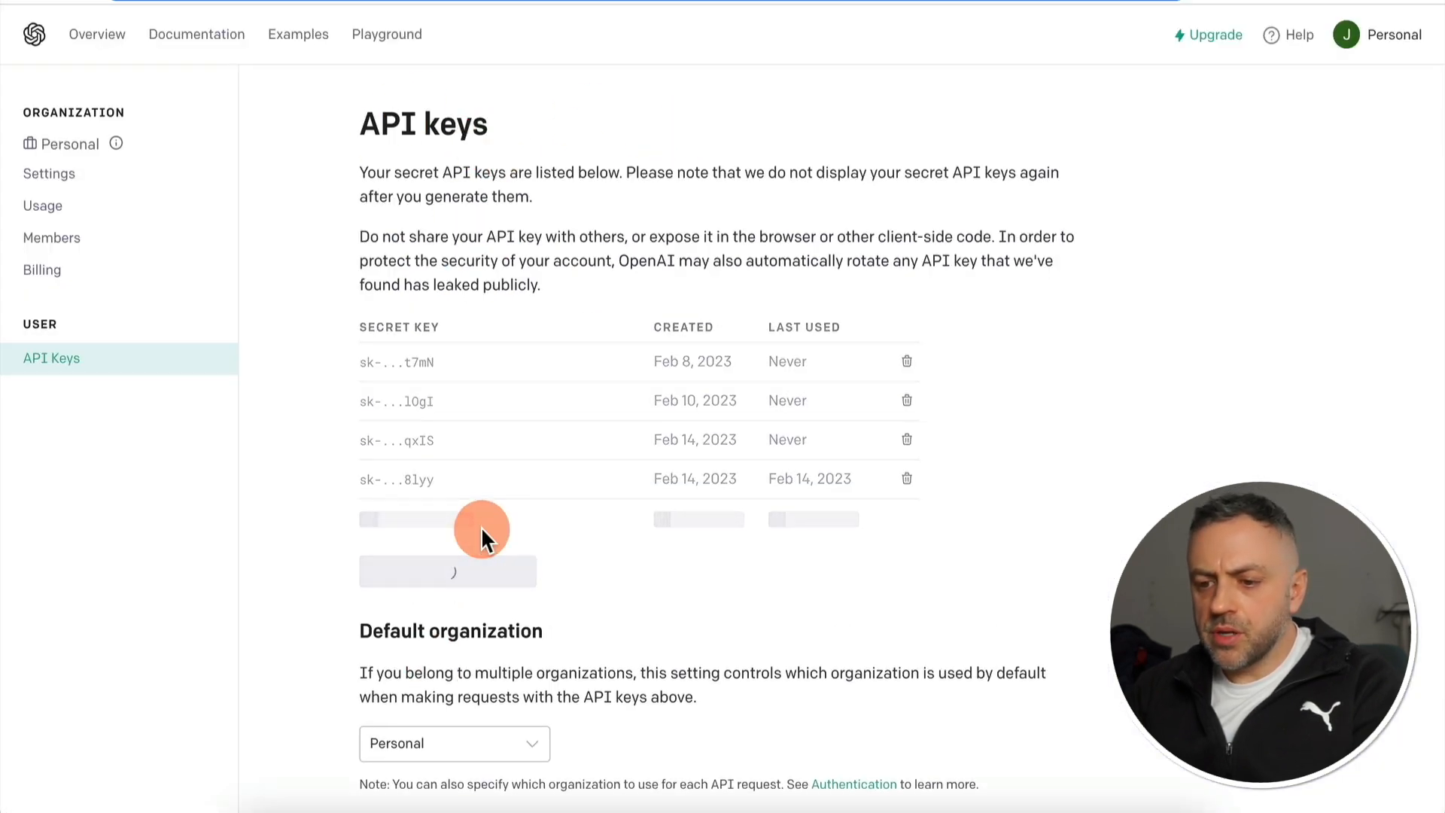
- Create a secret named openai in Google Cloud Secret Manager, pasting the OpenAI API key as the secret value
{"action": "left_click", "coordinate": [540, 746]}
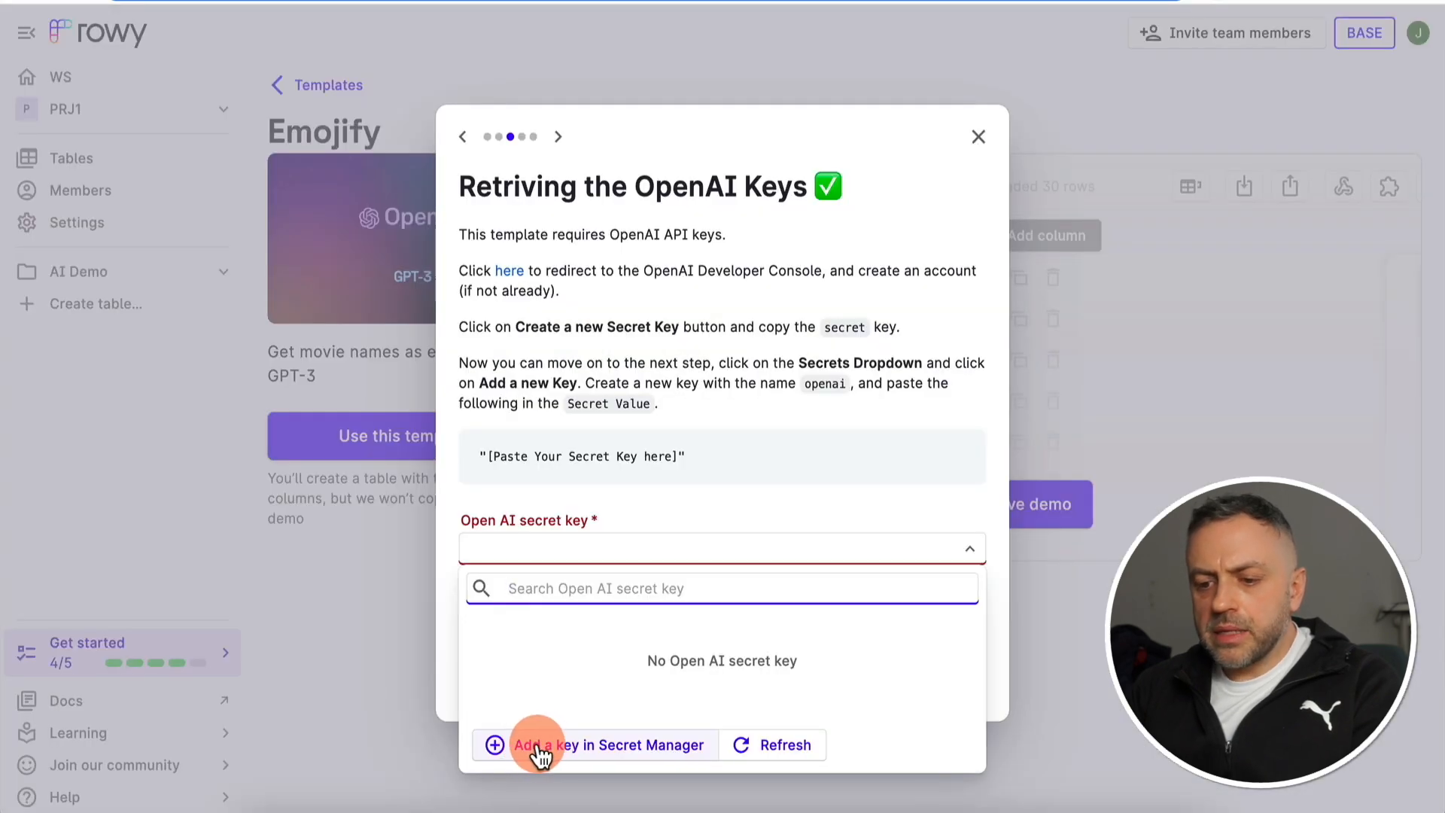
{"action": "right_click", "coordinate": [547, 739]}
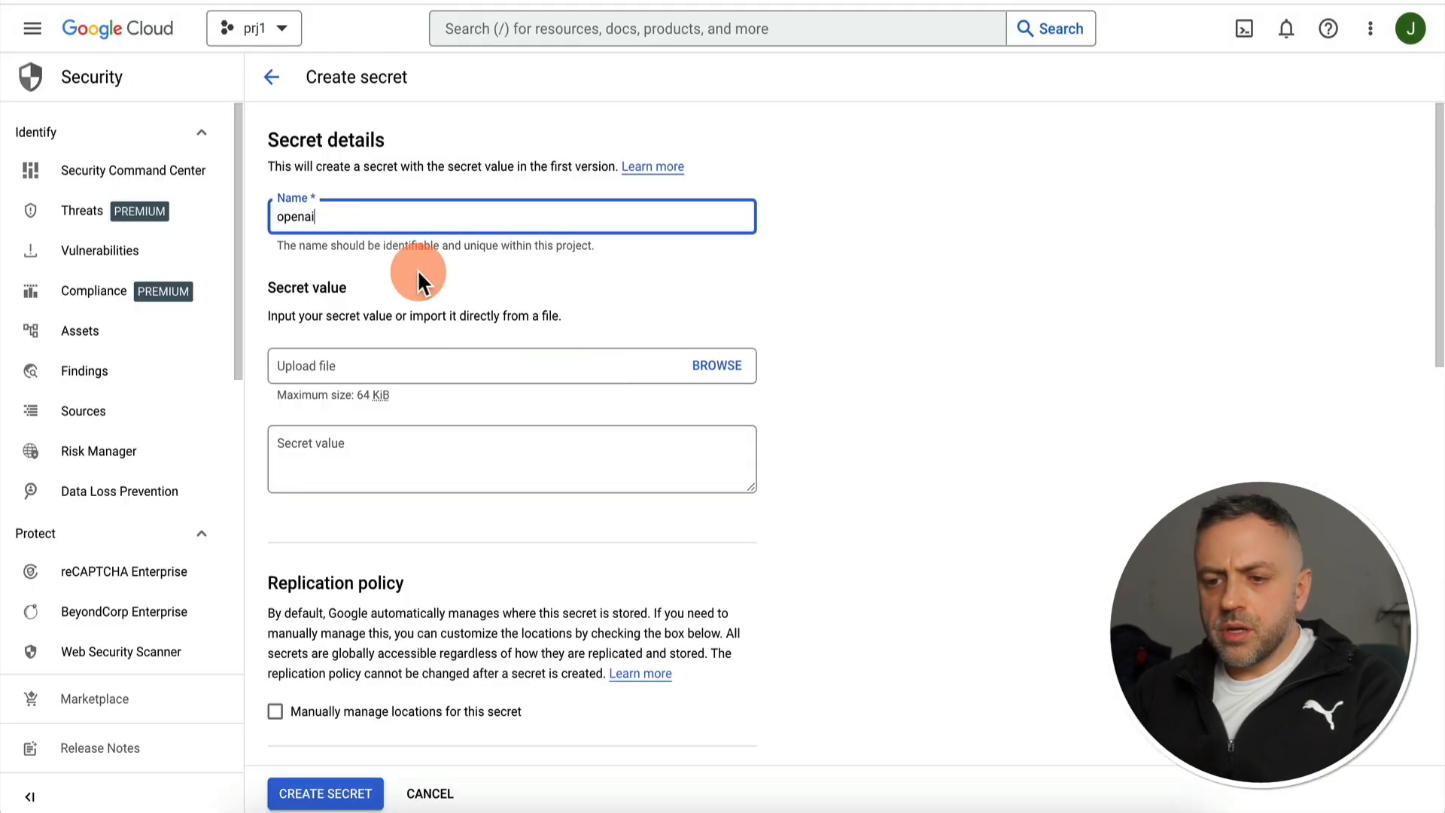
{"action": "double_click", "coordinate": [332, 217]}
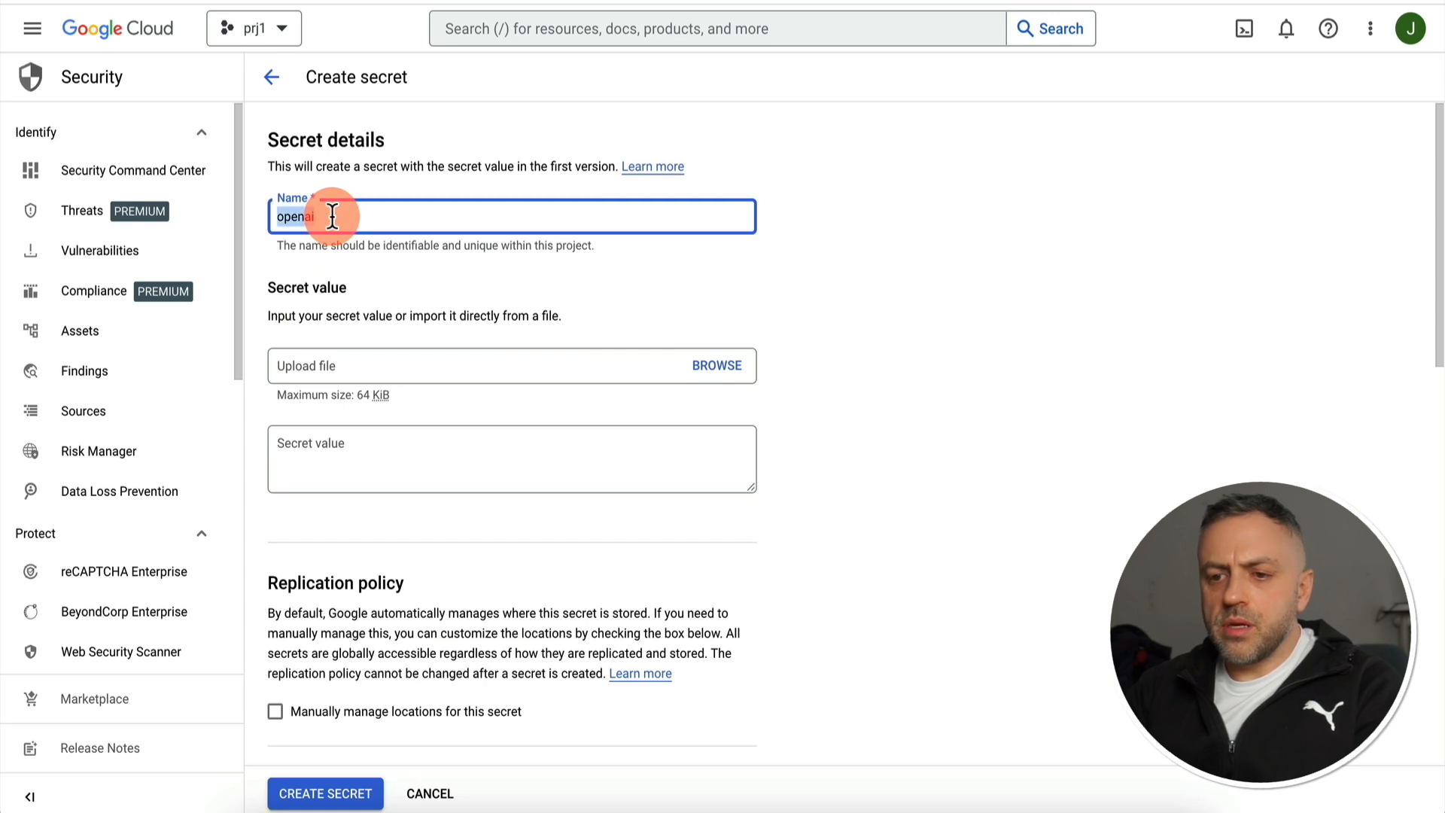
{"action": "left_click", "coordinate": [397, 441]}
{"action": "key", "text": "ctrl+v"}
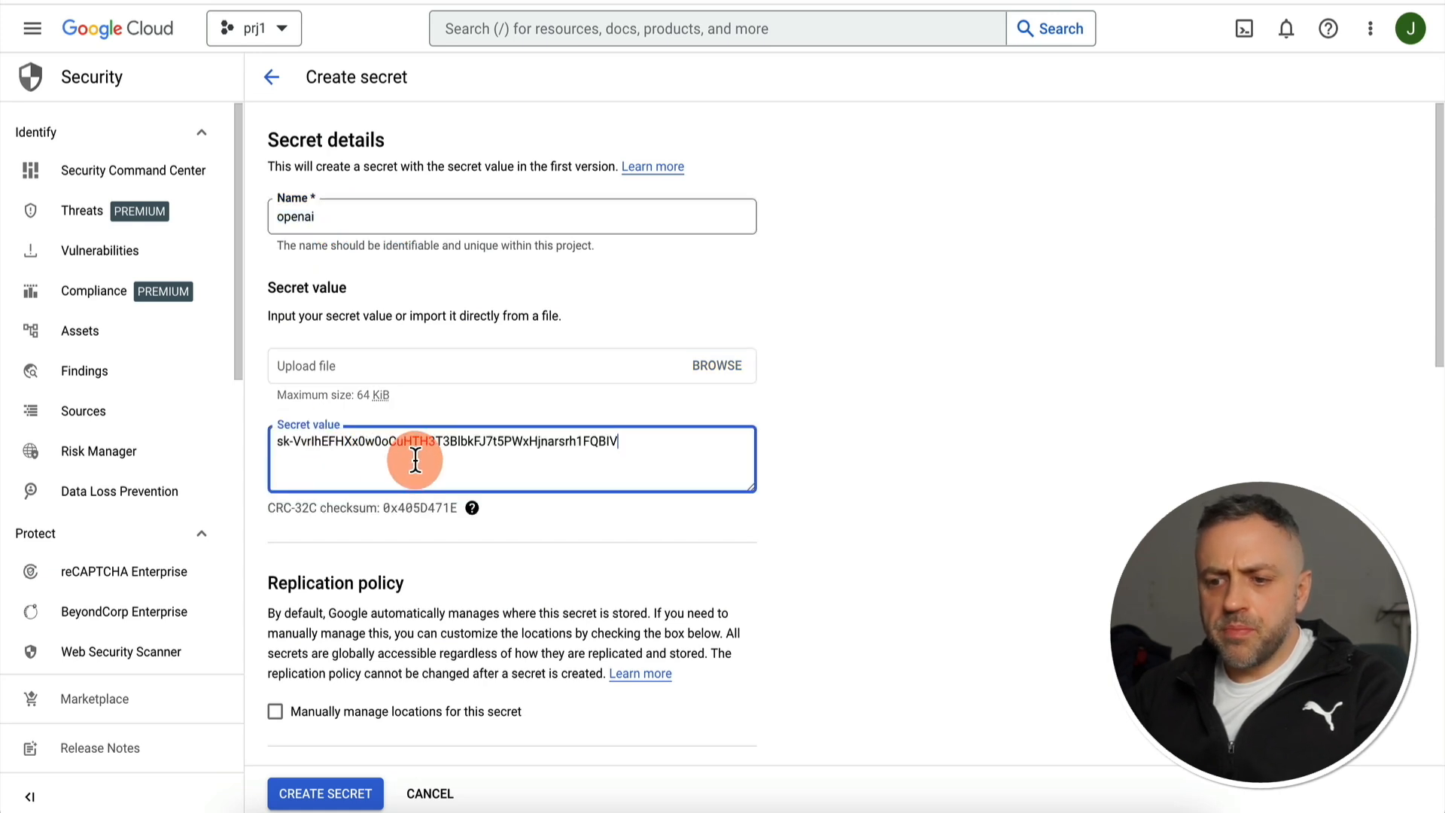
{"action": "left_click", "coordinate": [308, 792]}
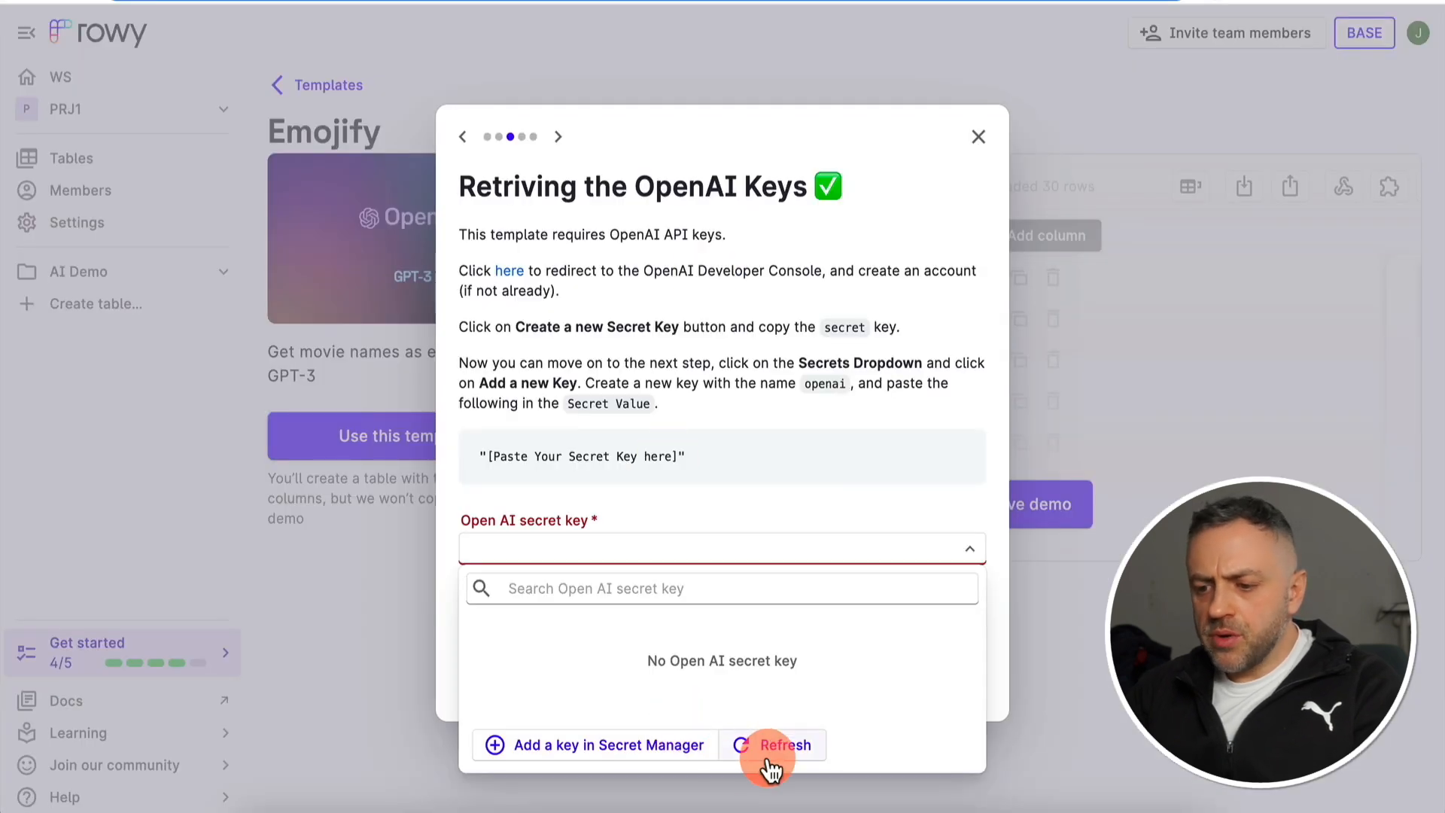
- Refresh the available secrets in Rowy and set openai as the template's Open AI secret key
{"action": "left_click", "coordinate": [772, 768]}
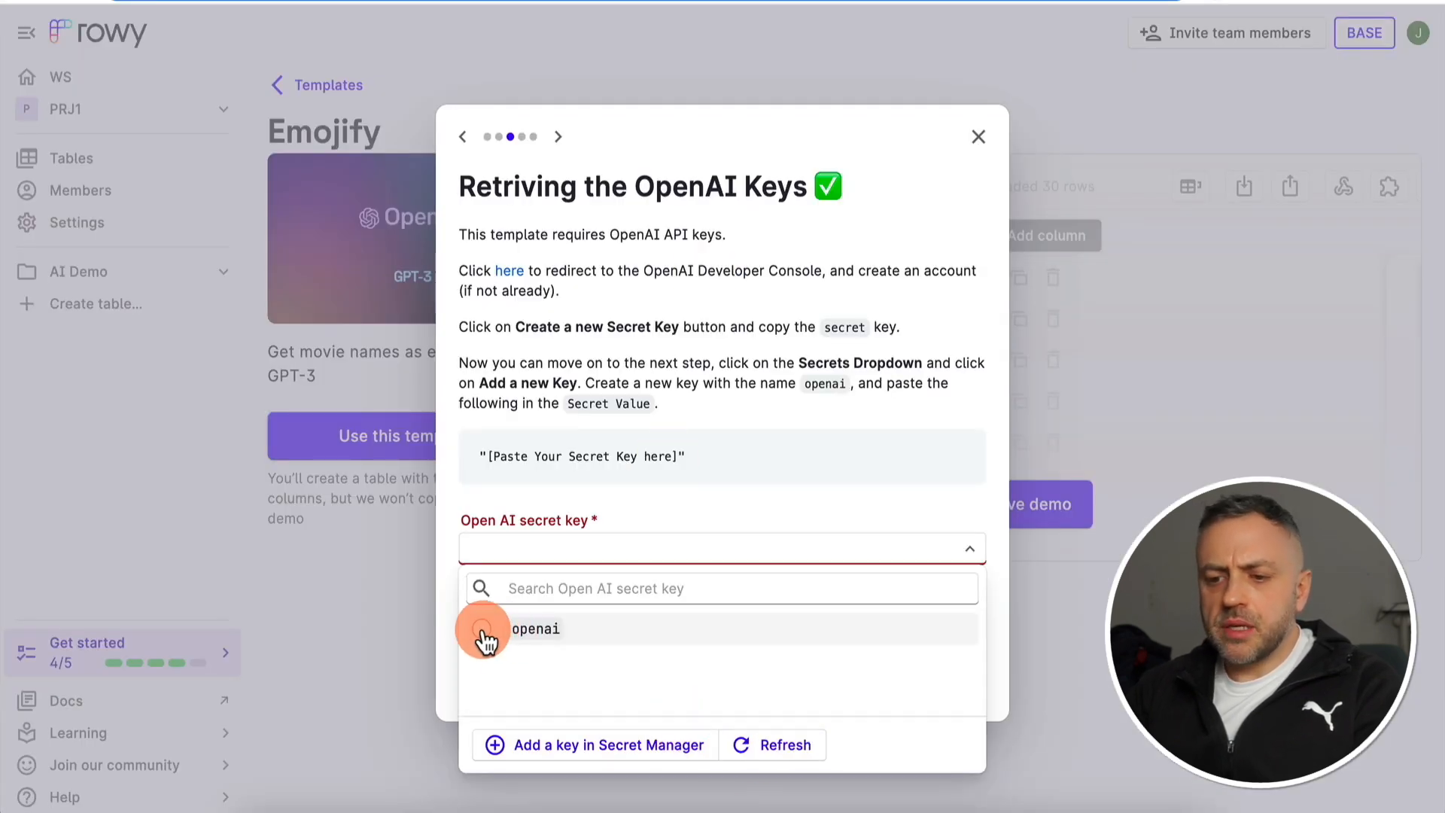
{"action": "left_click", "coordinate": [485, 632]}
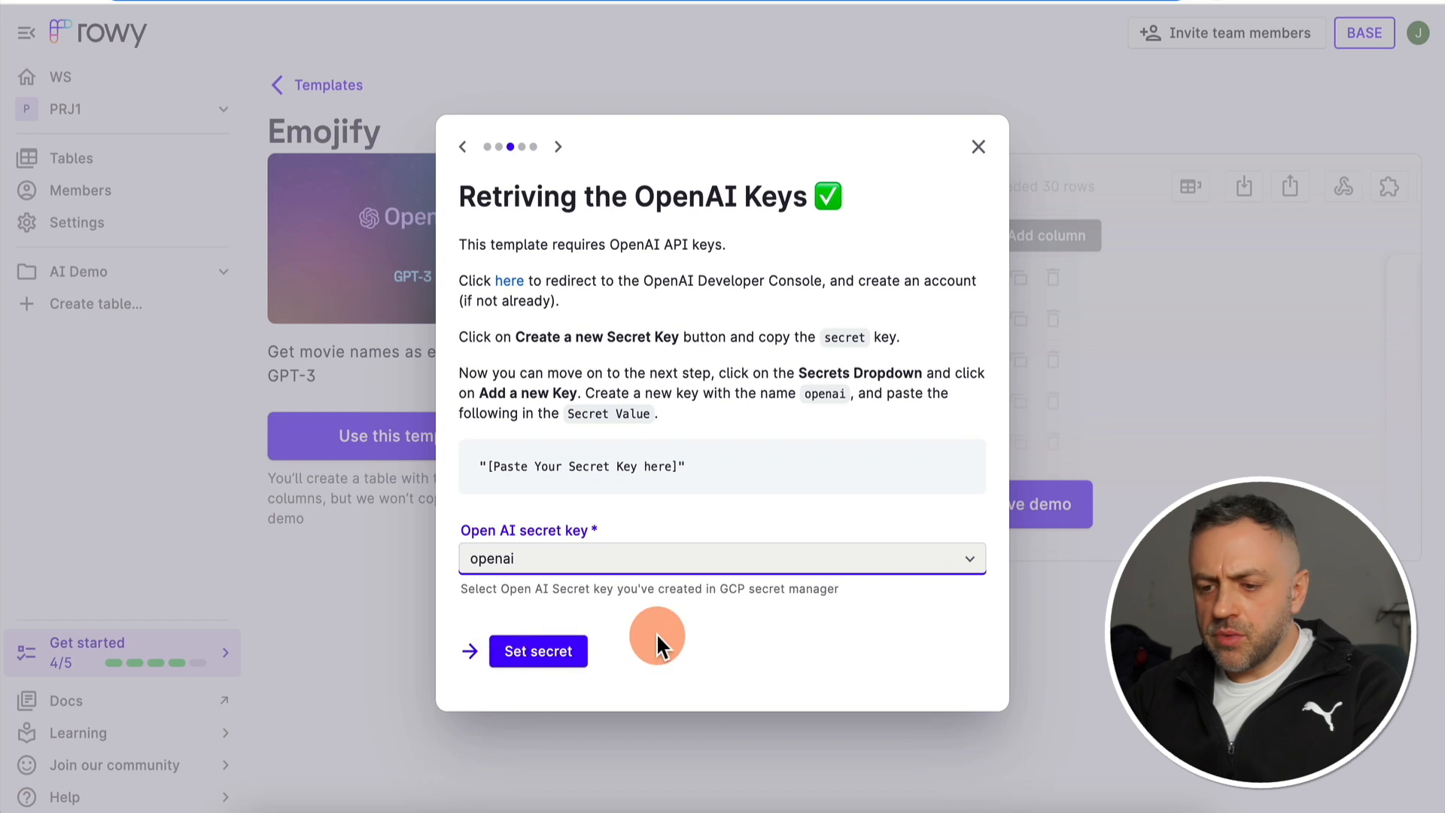
{"action": "left_click", "coordinate": [546, 654]}
{"action": "left_click", "coordinate": [527, 674]}
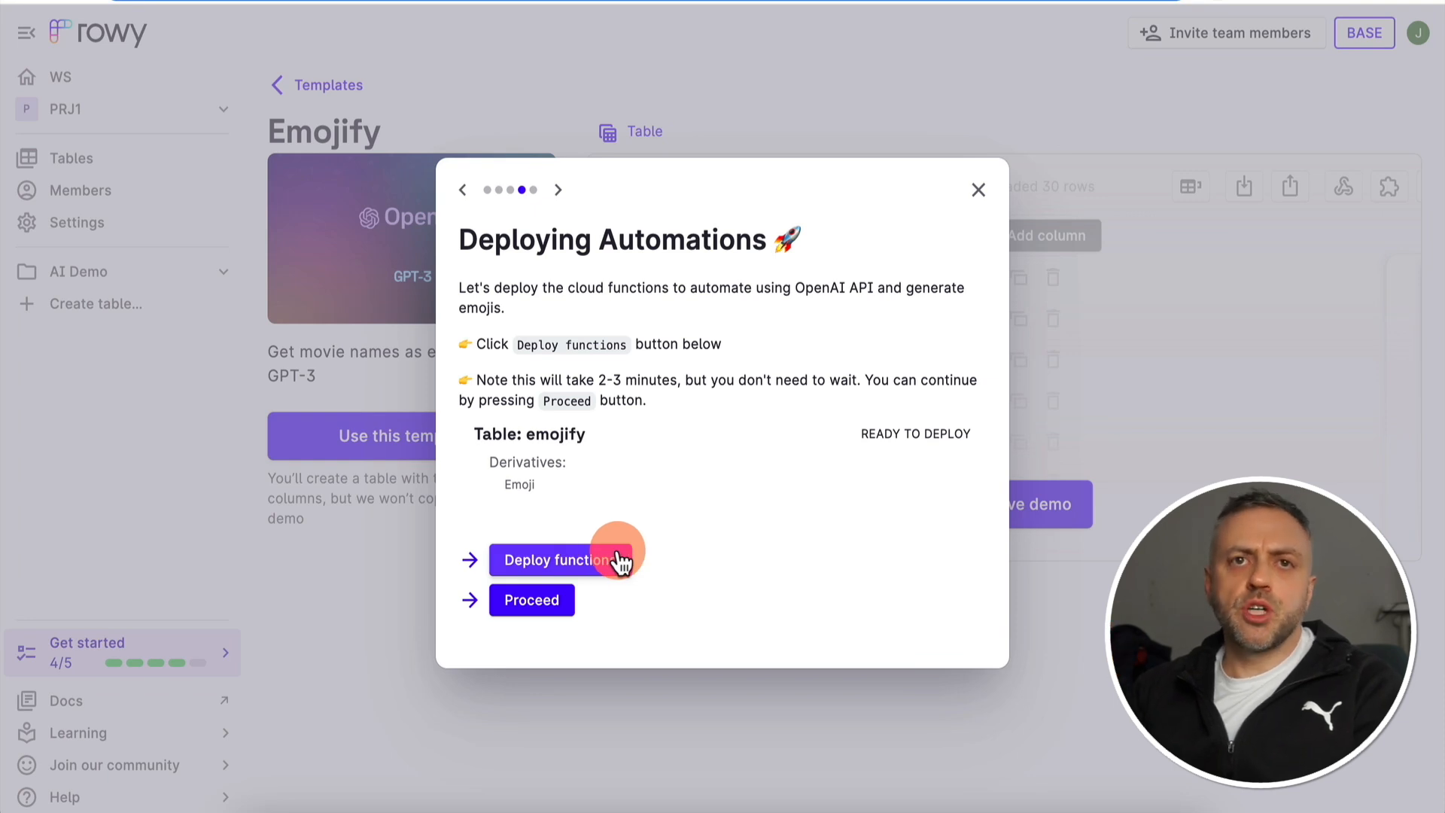
- Deploy the emojify table's cloud functions and finish installing the template
{"action": "left_click", "coordinate": [585, 559]}
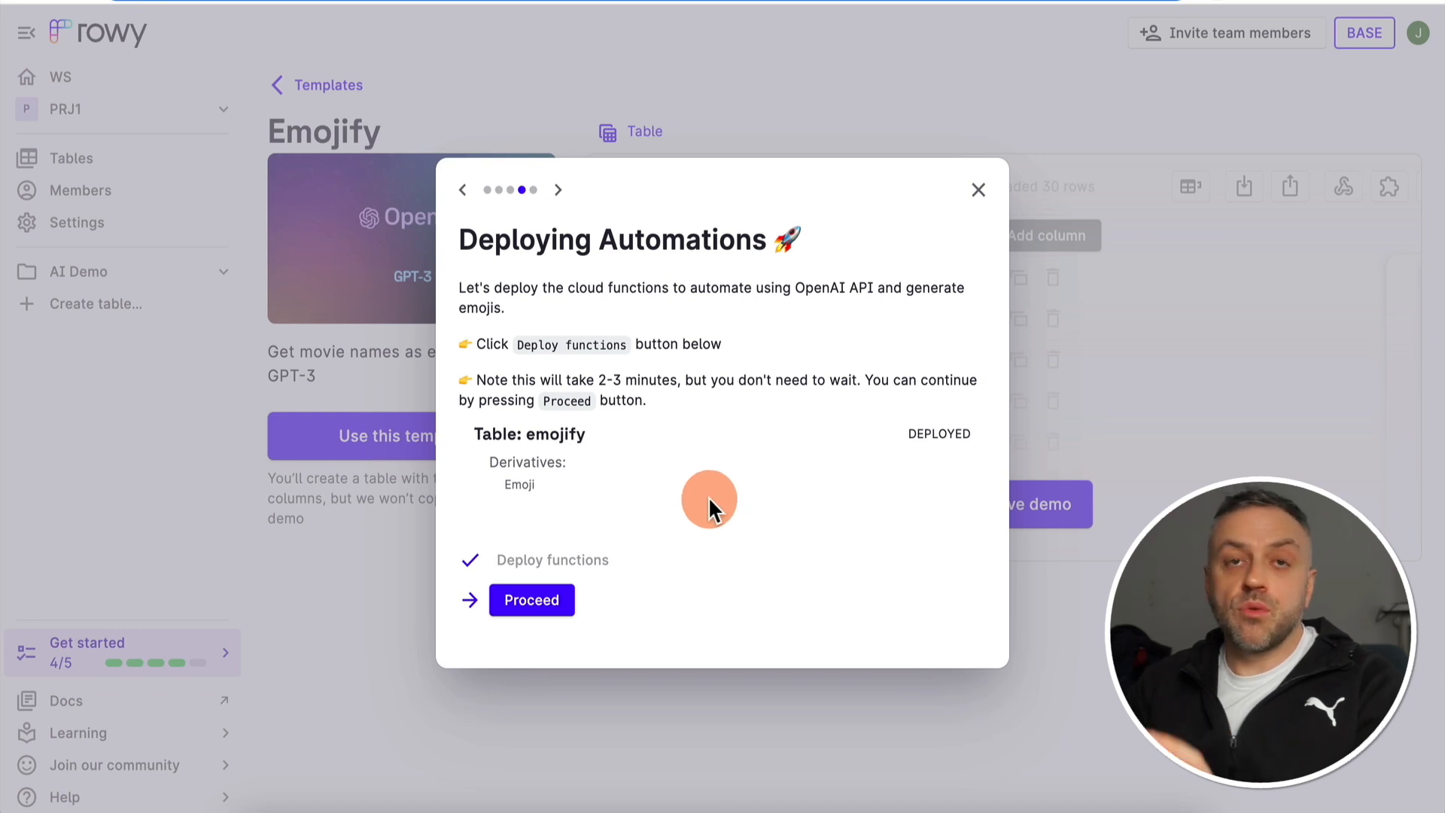
{"action": "left_click", "coordinate": [561, 610]}
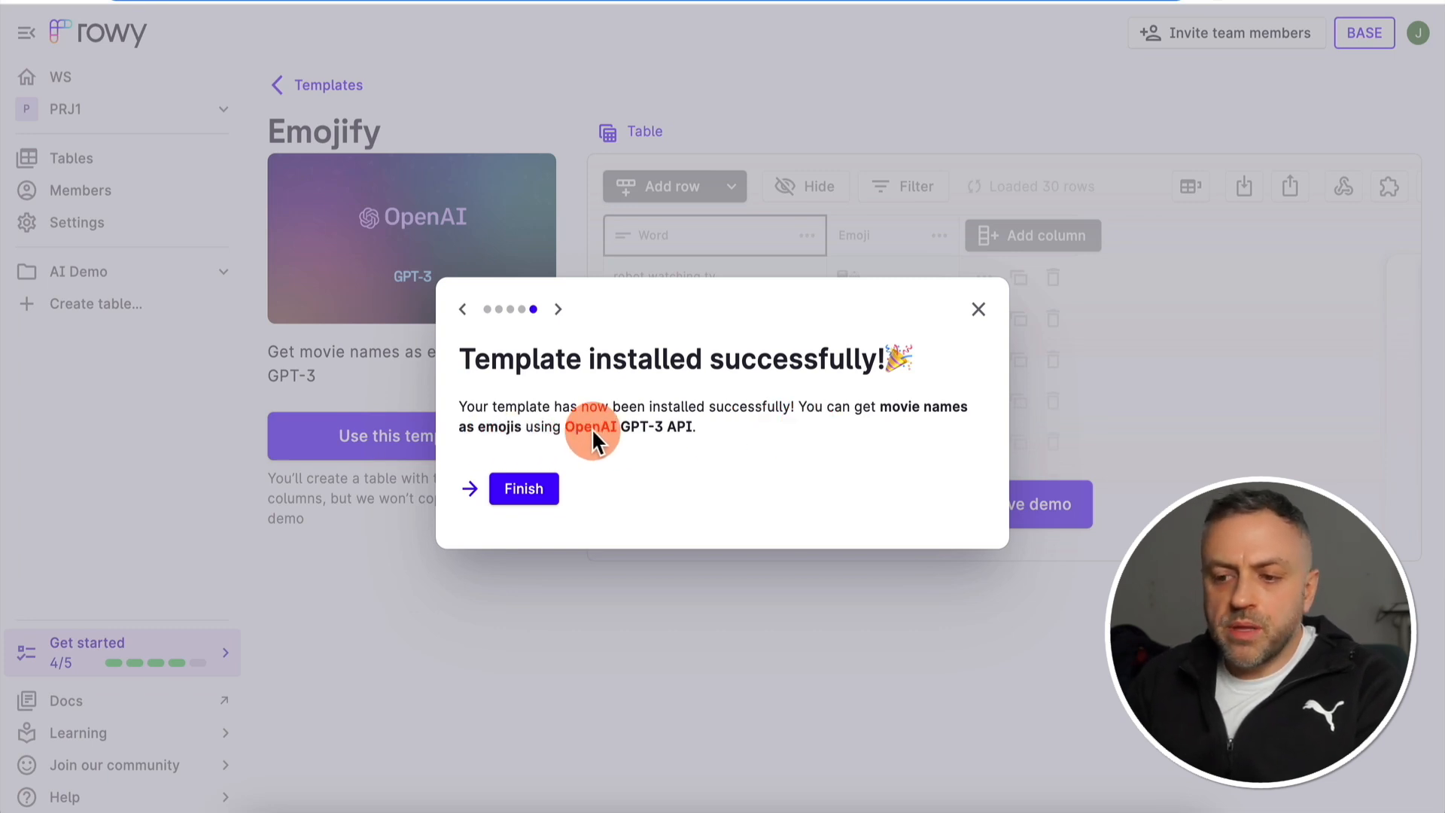
{"action": "left_click", "coordinate": [526, 493]}
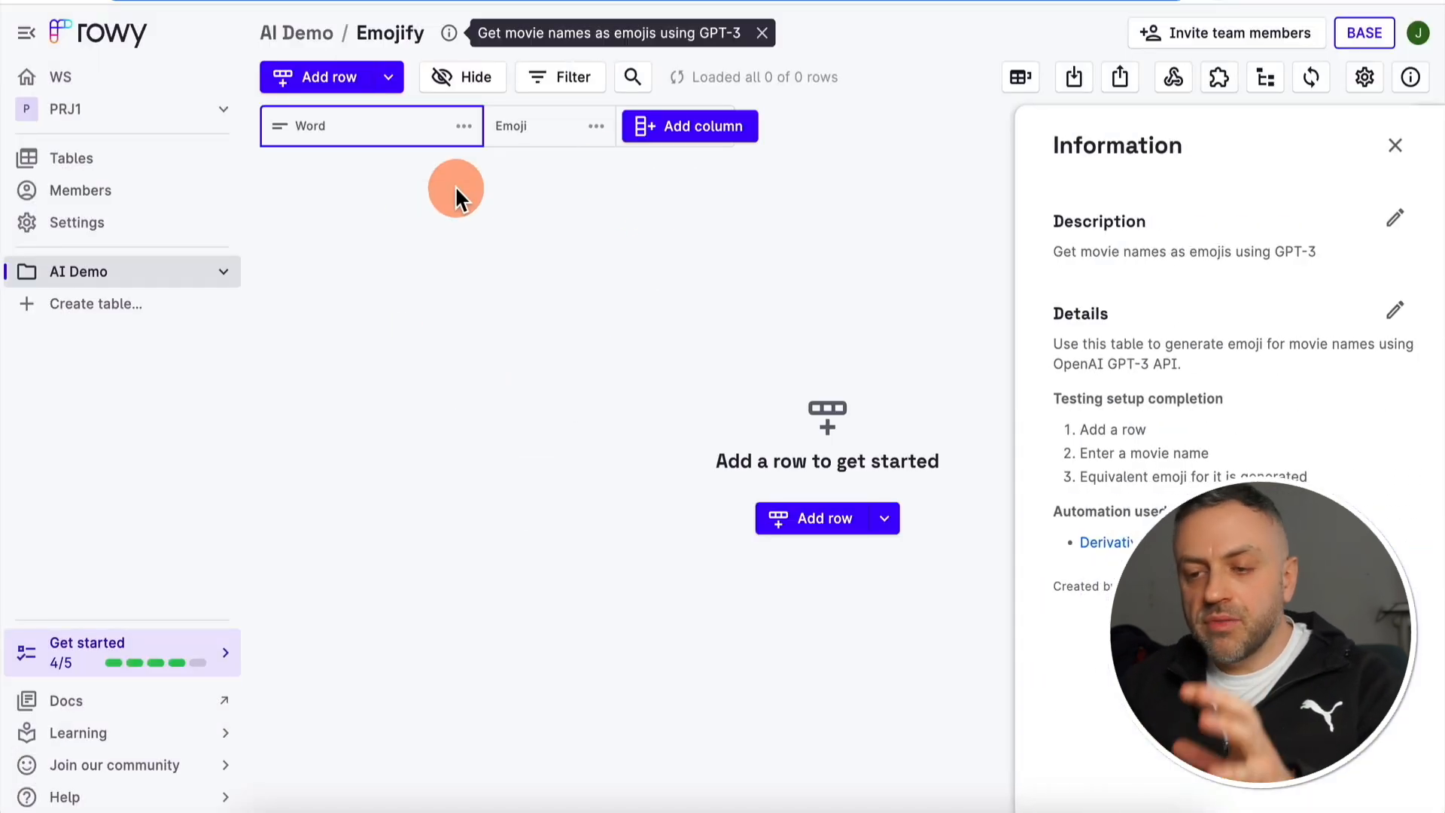
- Add a row to the Emojify table with "robot watching tv" as its Word
{"action": "left_click", "coordinate": [342, 80]}
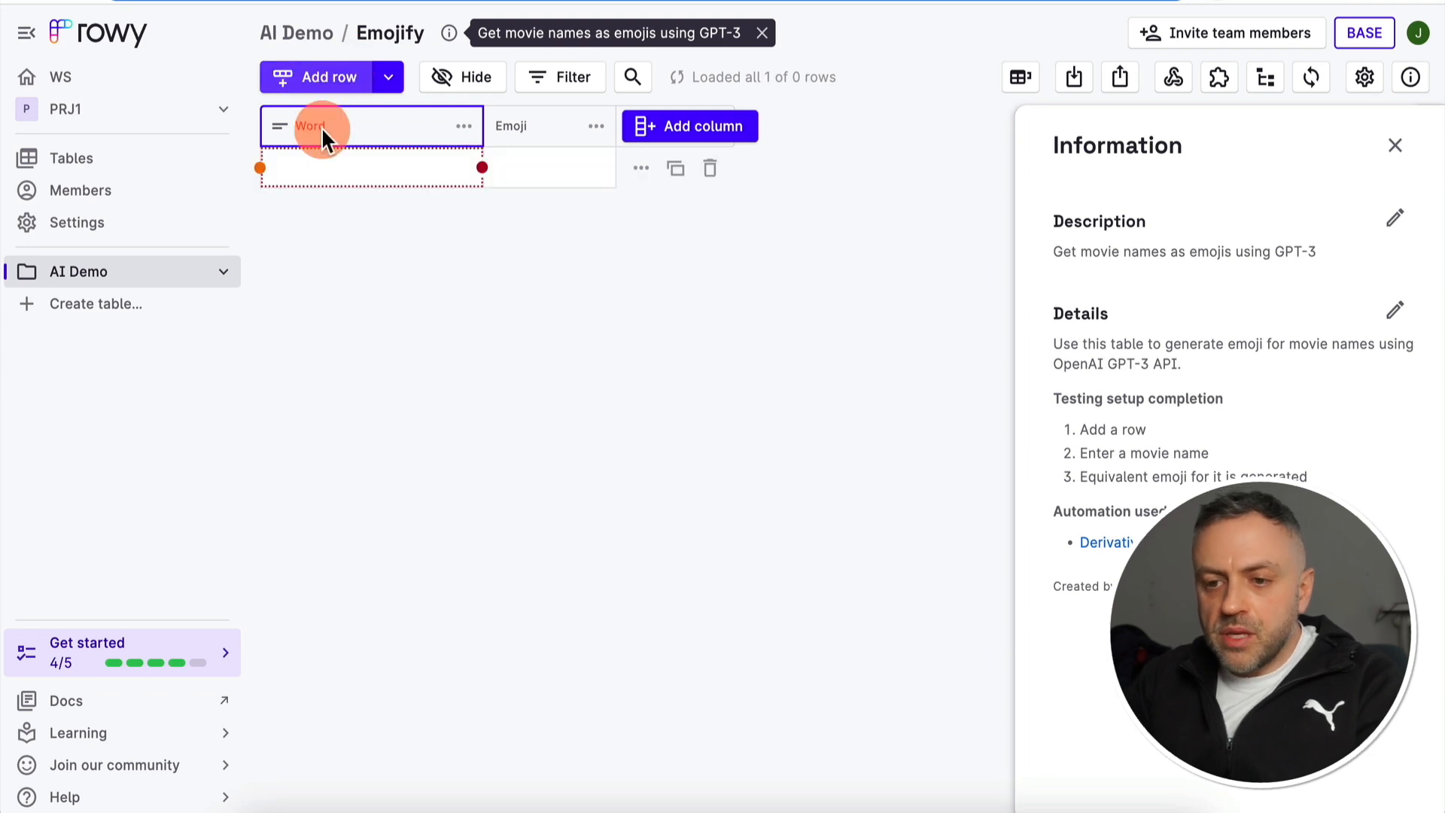
{"action": "double_click", "coordinate": [360, 165]}
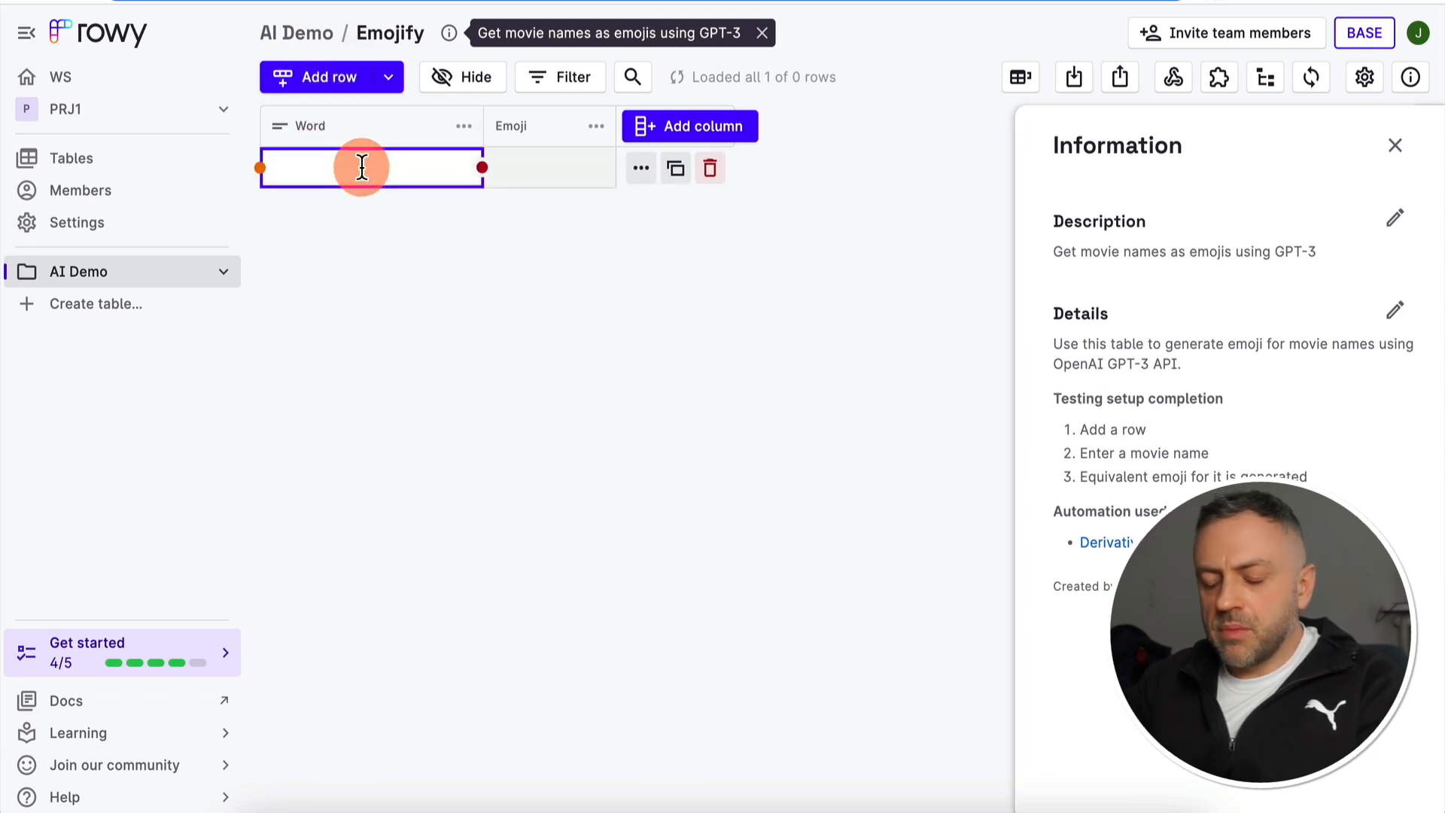
{"action": "type", "text": "robot wat"}
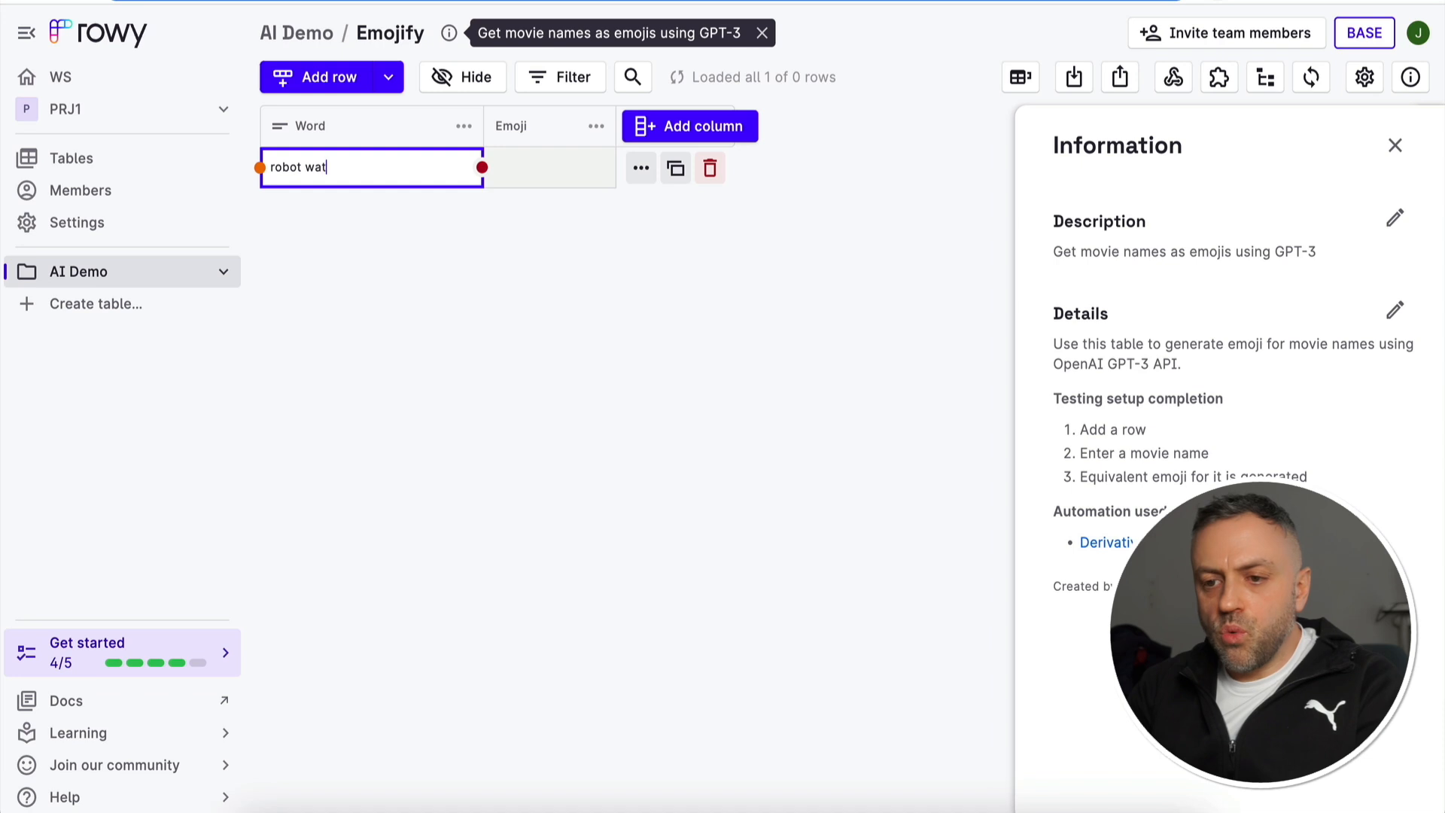
{"action": "type", "text": "ching tv"}
{"action": "key", "text": "Return"}
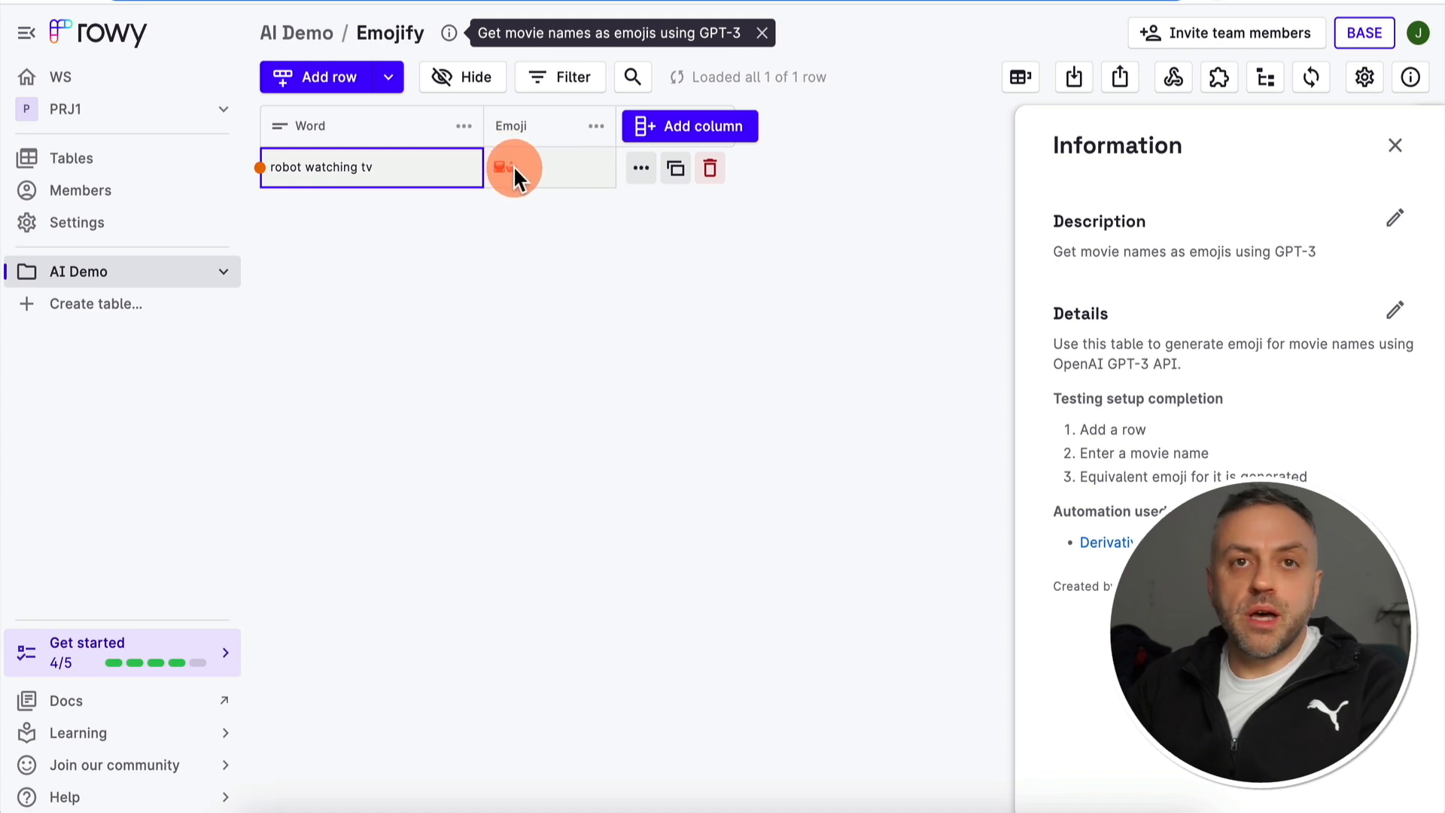
- Add two more rows to the Emojify table with the Words "man eating apple" and "fast car"
{"action": "left_click", "coordinate": [342, 79]}
{"action": "type", "text": "man"}
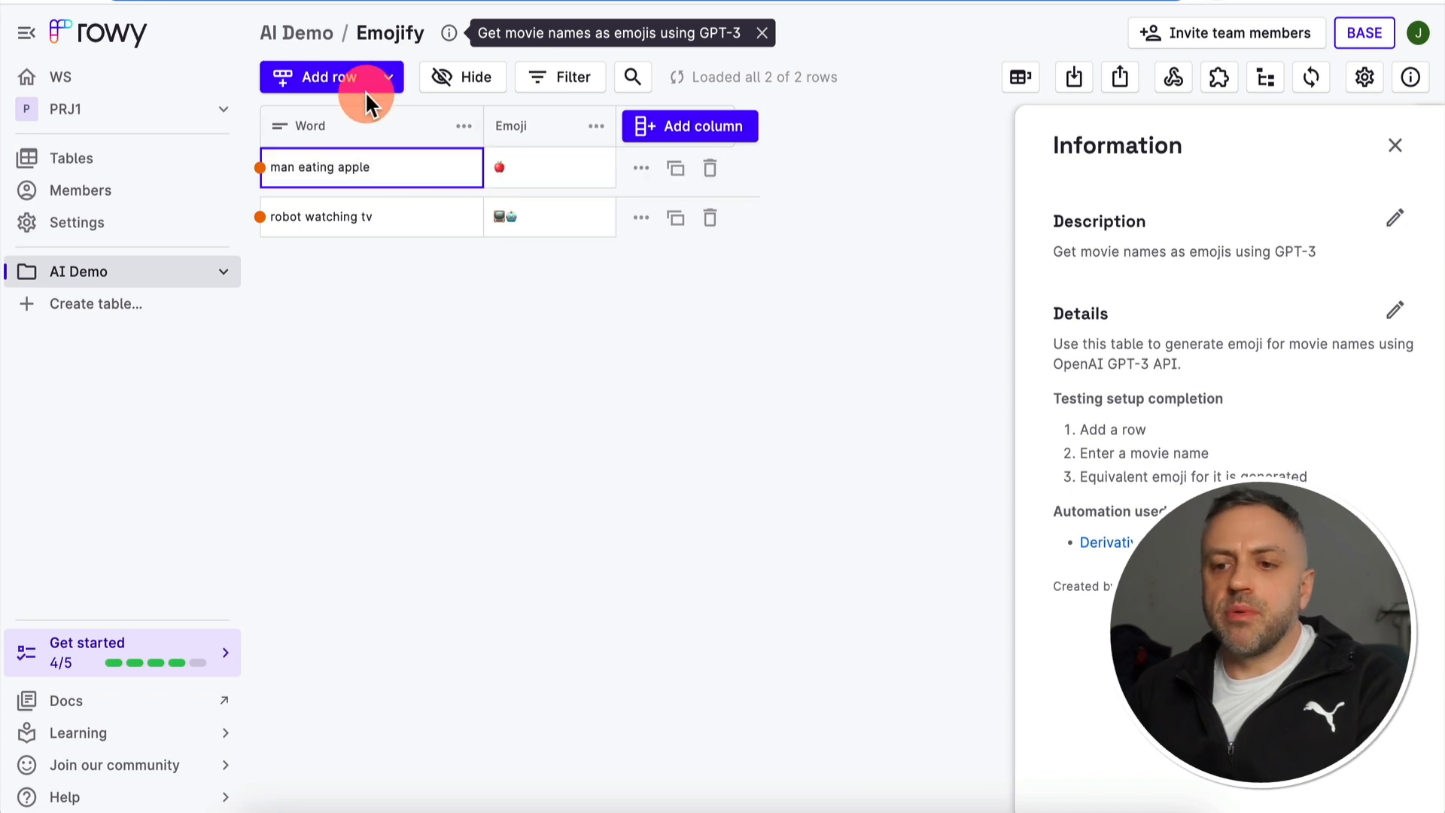
{"action": "left_click", "coordinate": [352, 90]}
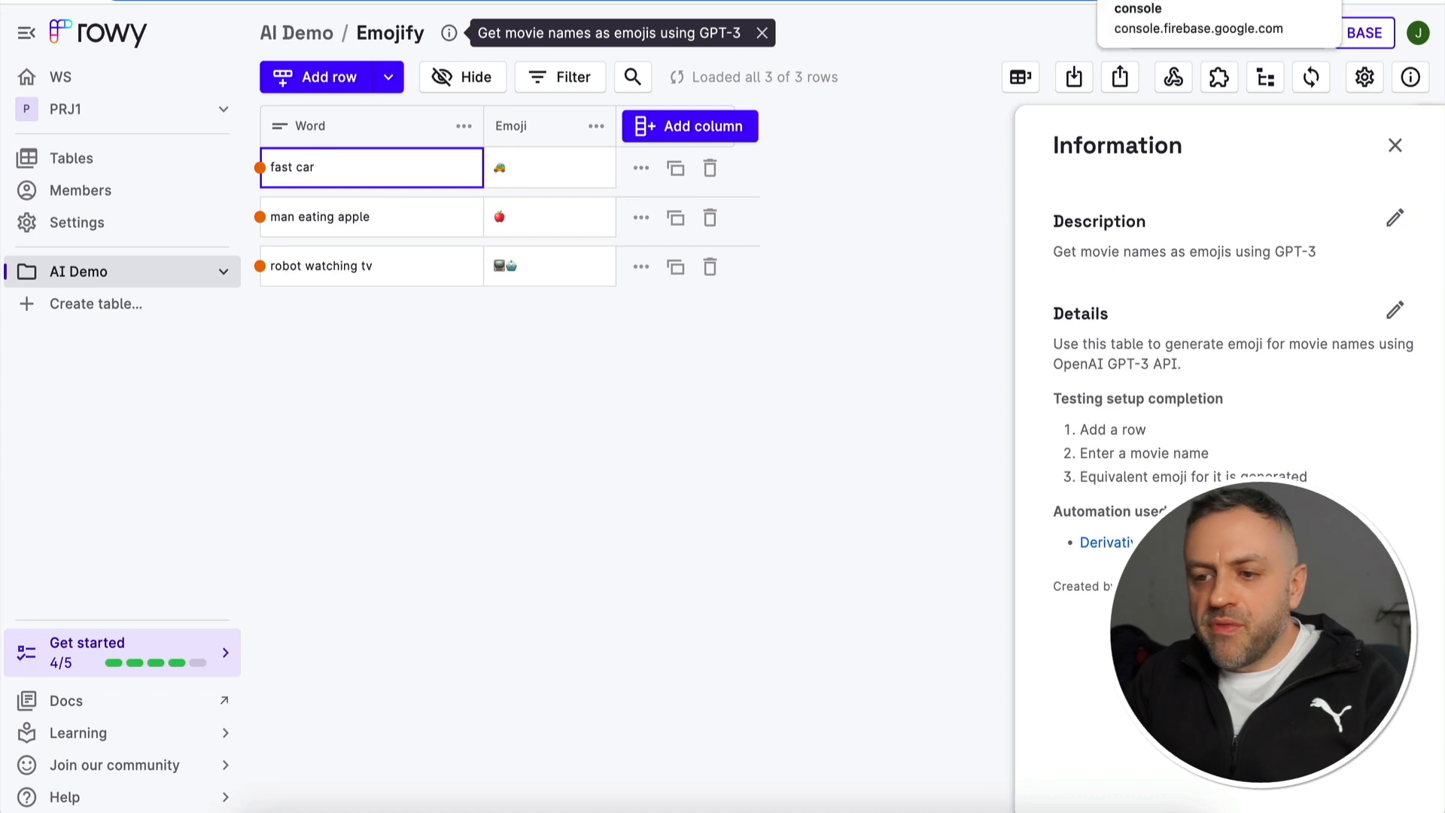
- Switch to the Firebase console and open the emojify collection in prj1's Firestore database
{"action": "left_click", "coordinate": [1144, 1]}
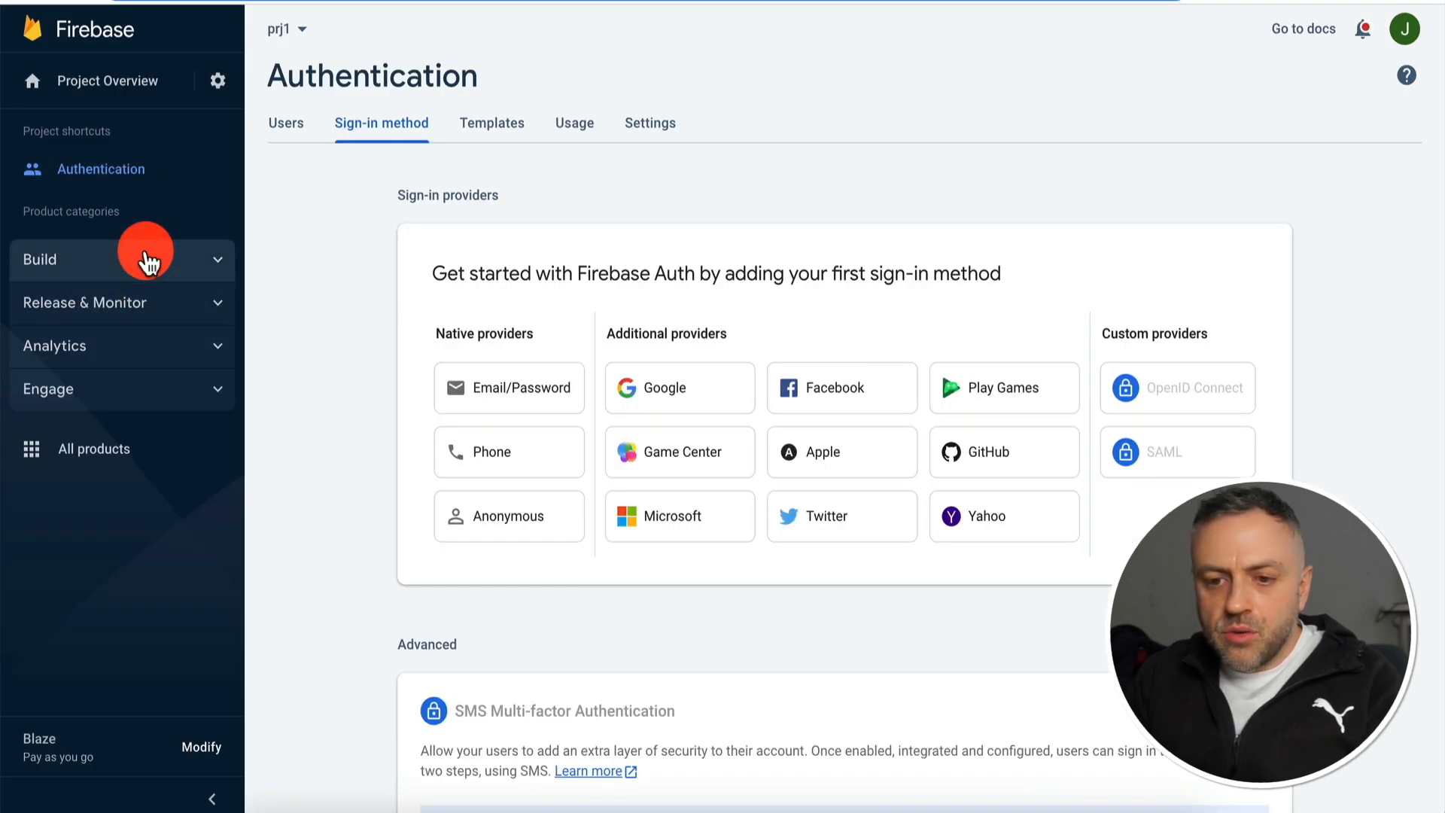
{"action": "left_click", "coordinate": [142, 258]}
{"action": "left_click", "coordinate": [114, 365]}
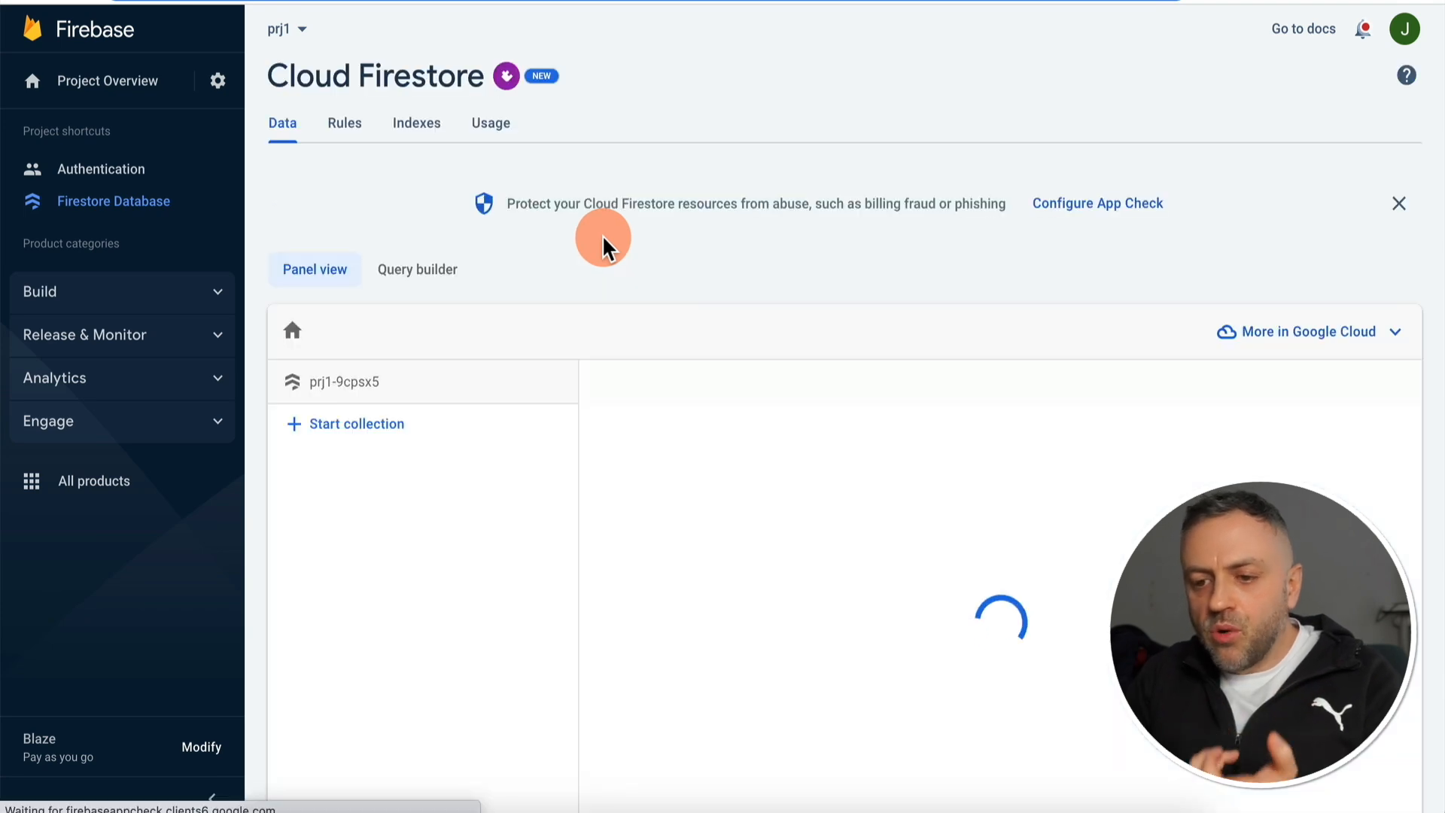
{"action": "scroll", "coordinate": [575, 338], "scroll_direction": "down", "scroll_amount": 2}
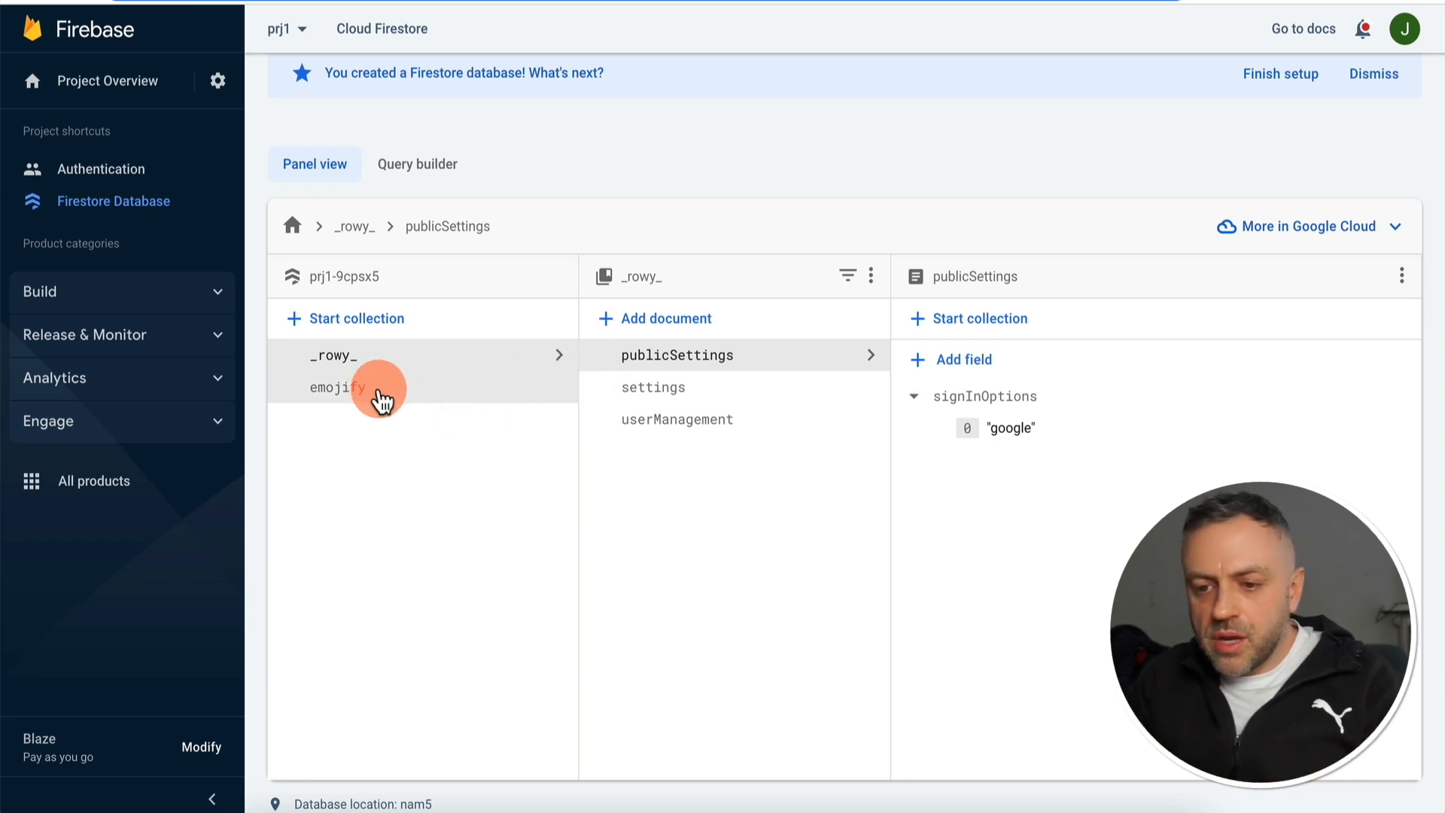
{"action": "left_click", "coordinate": [376, 397]}
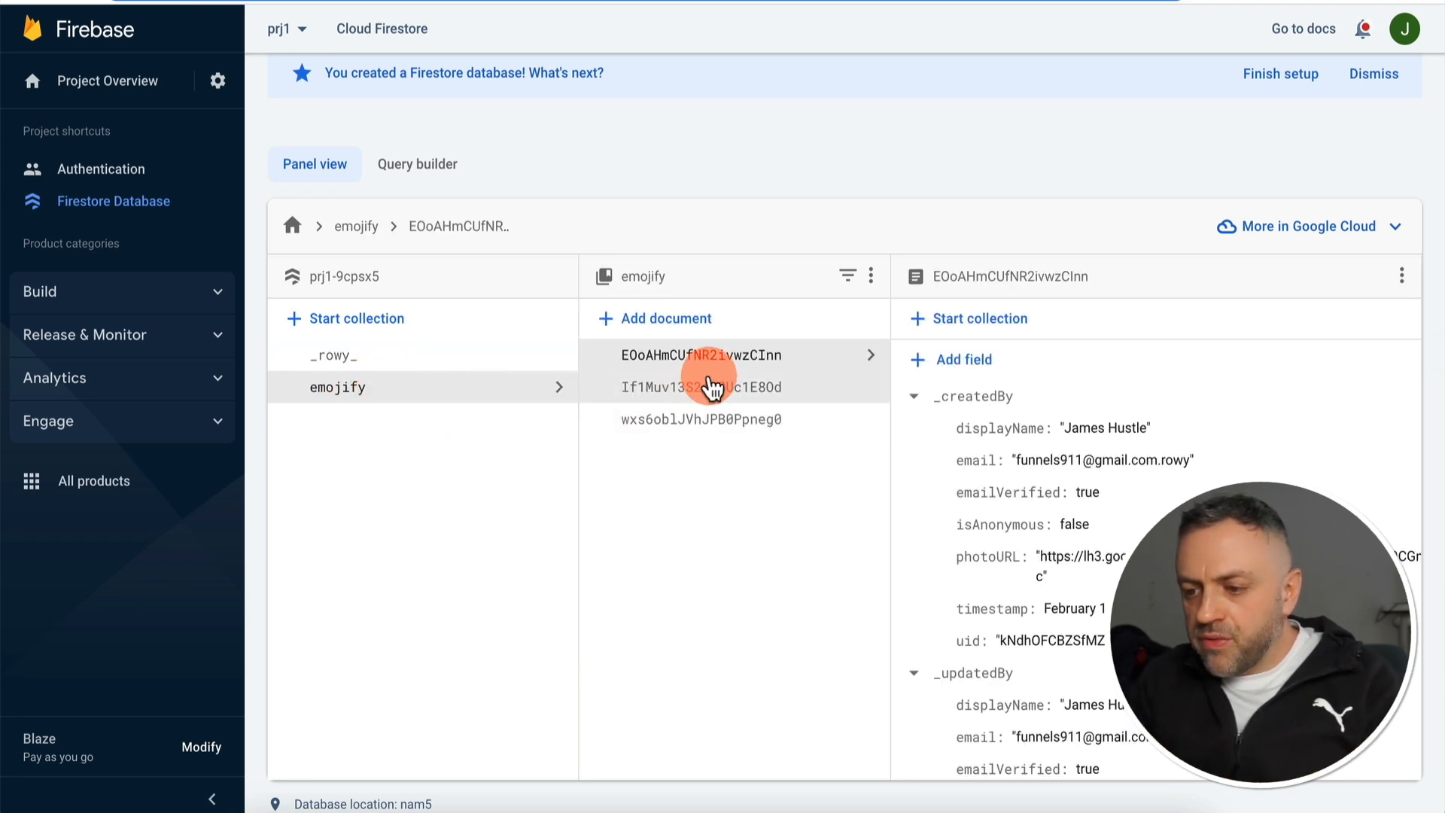
- Examine the emoji and word fields of each emojify document and return to the Emojify table in Rowy
{"action": "left_click", "coordinate": [710, 387]}
{"action": "left_click", "coordinate": [715, 420]}
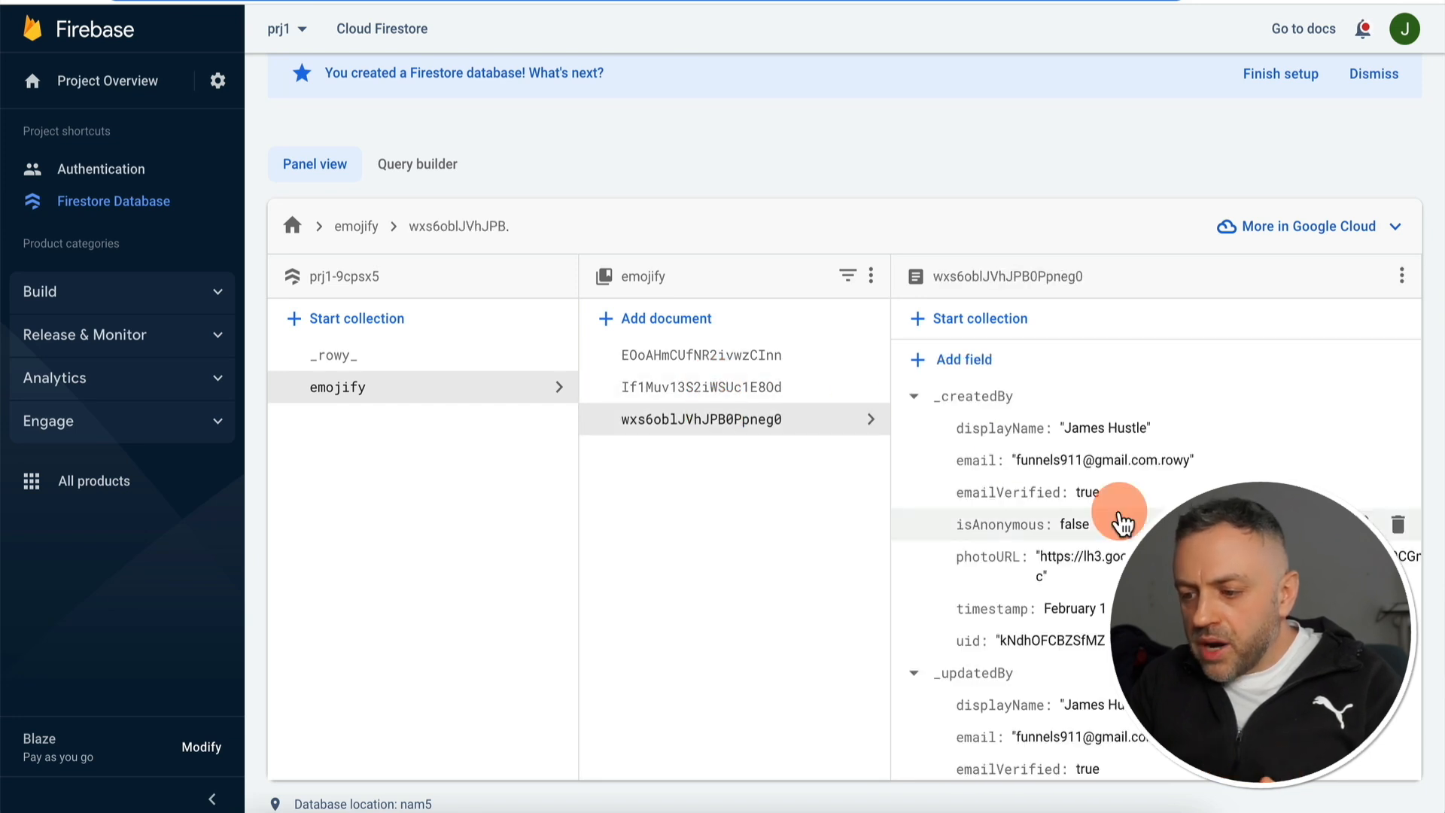
{"action": "scroll", "coordinate": [1120, 520], "scroll_direction": "down", "scroll_amount": 3}
{"action": "right_click", "coordinate": [1122, 523]}
{"action": "key", "text": "Escape"}
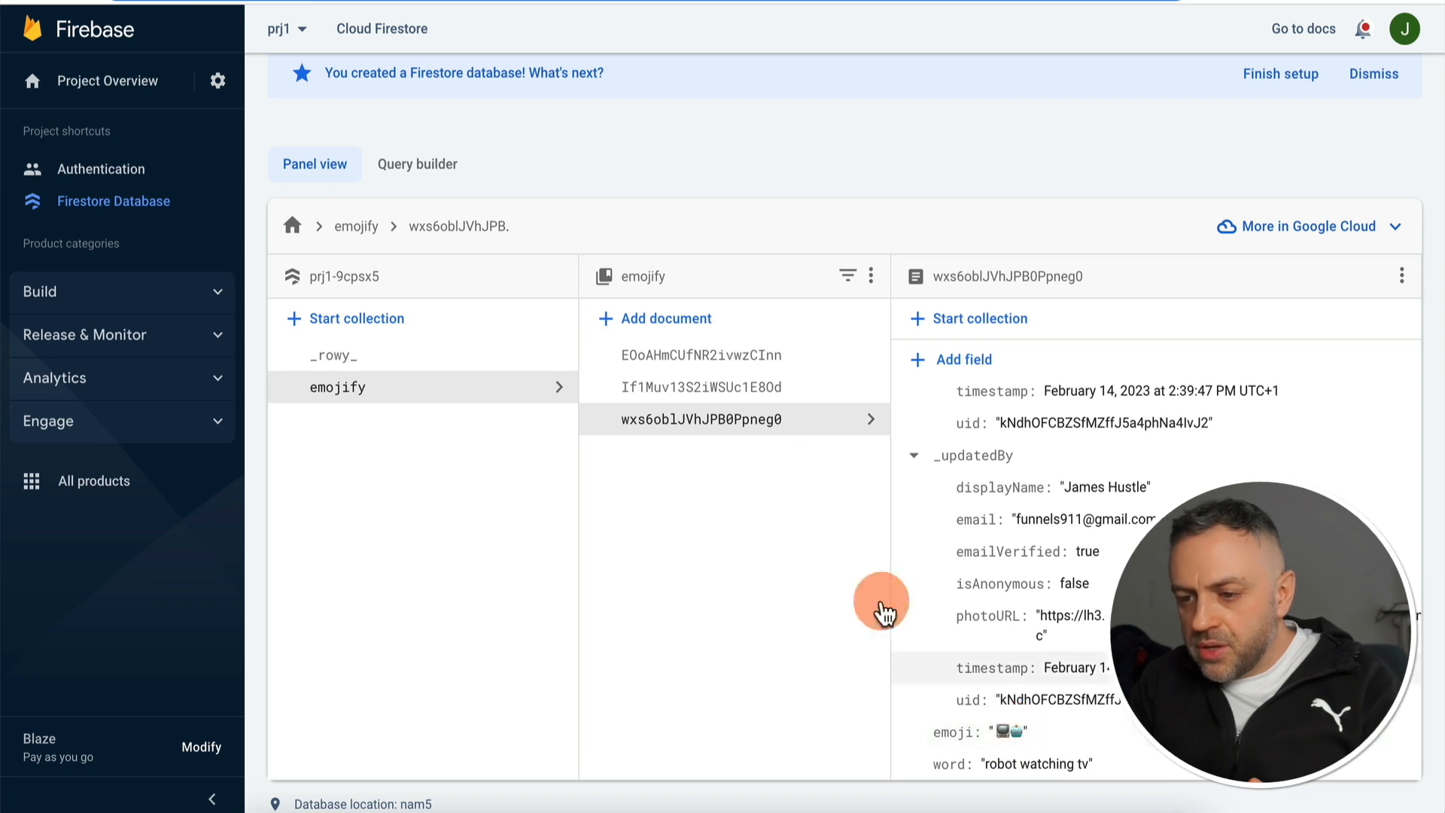
{"action": "left_click", "coordinate": [781, 387]}
{"action": "scroll", "coordinate": [1078, 602], "scroll_direction": "down", "scroll_amount": 3}
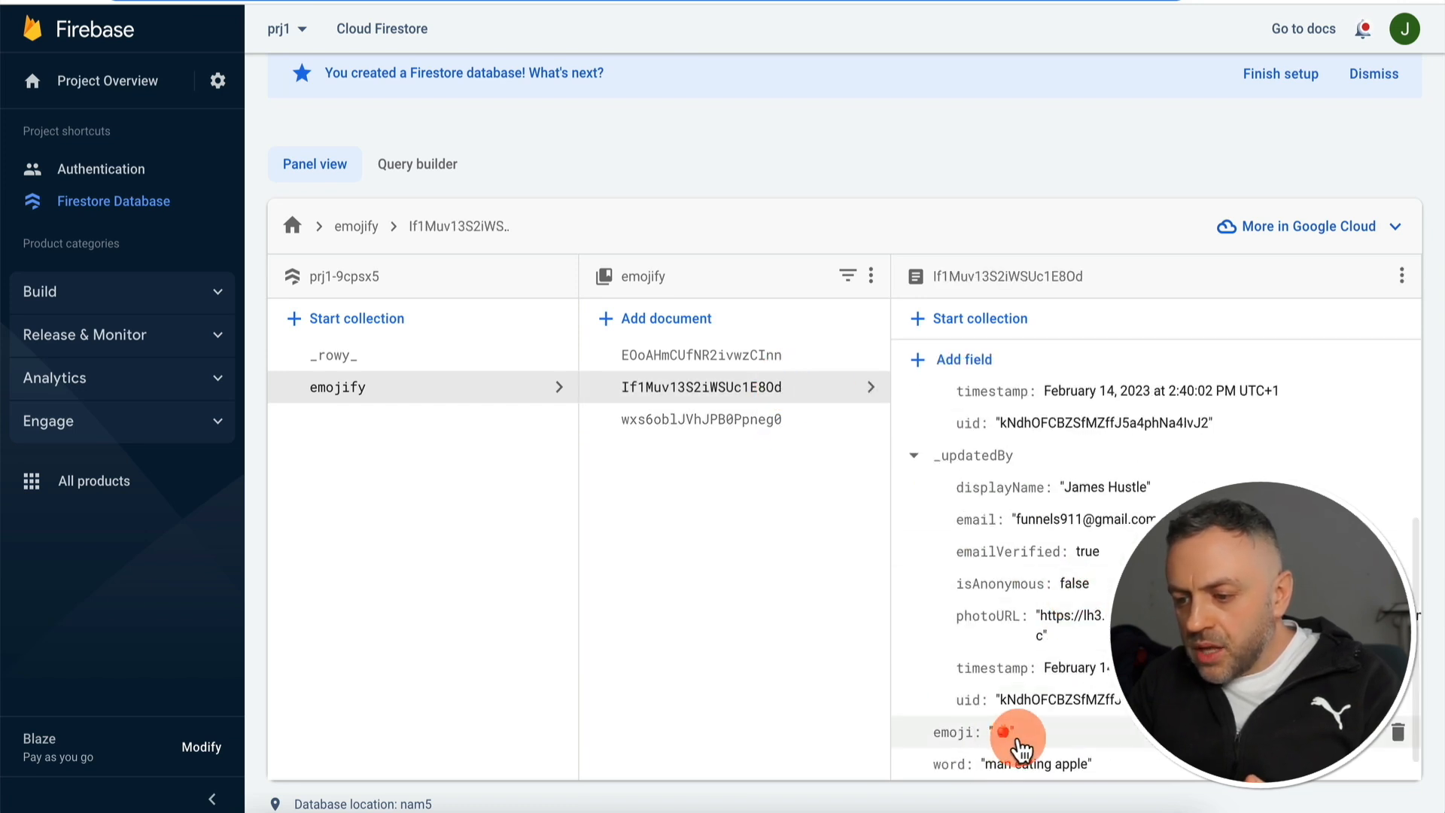
{"action": "left_click", "coordinate": [809, 369]}
{"action": "scroll", "coordinate": [1052, 552], "scroll_direction": "down", "scroll_amount": 3}
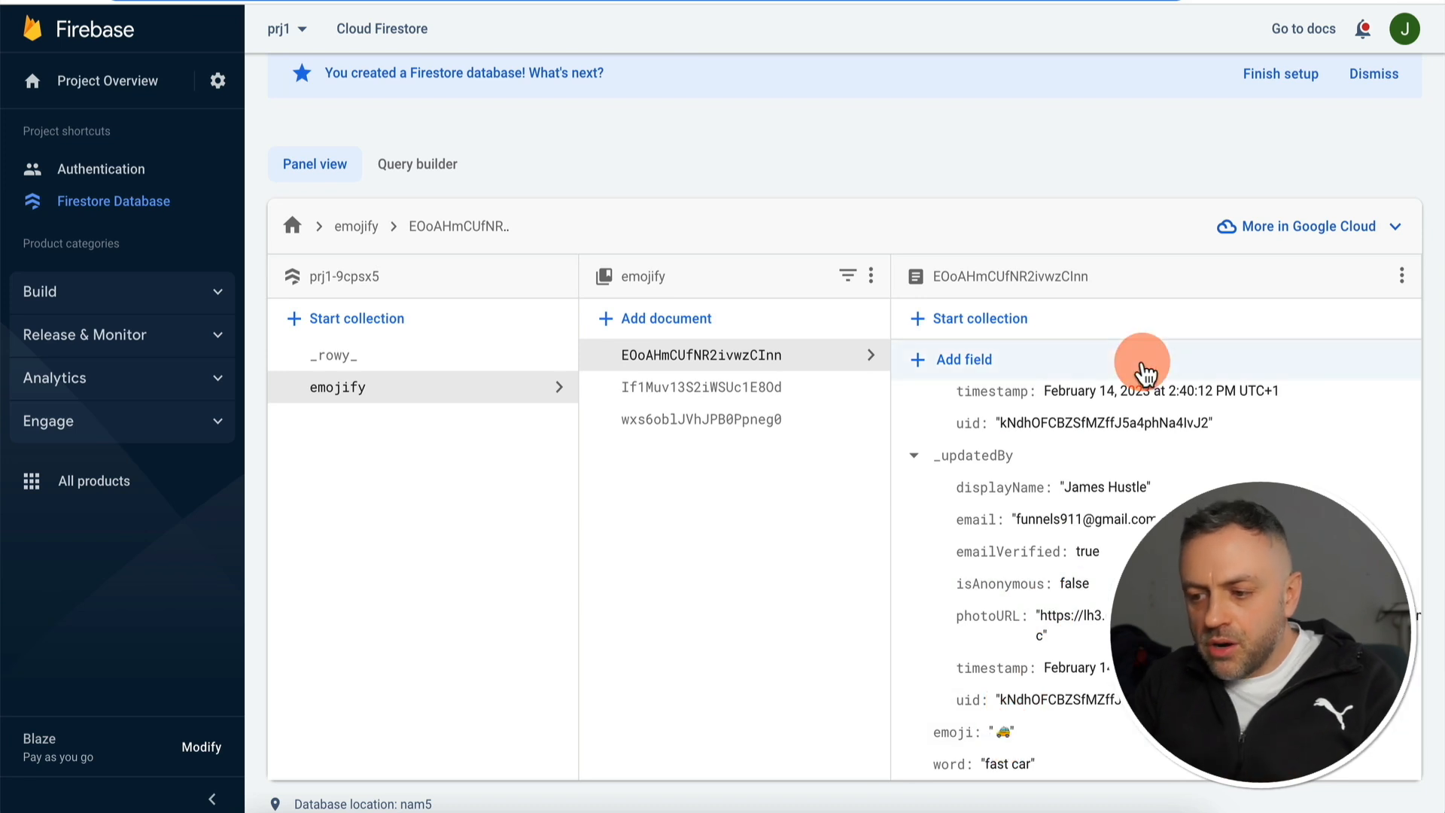
{"action": "left_click", "coordinate": [300, 167]}
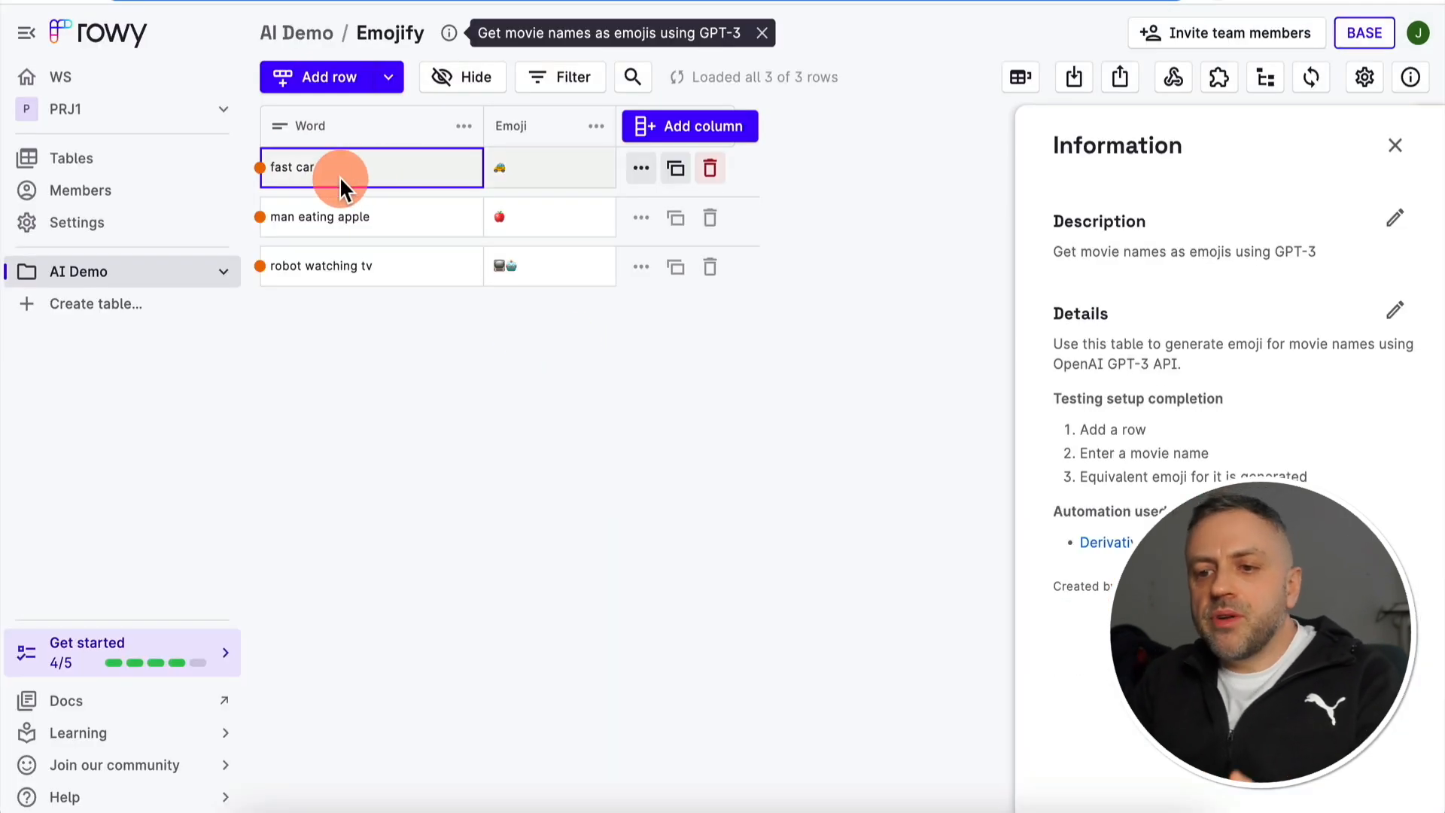
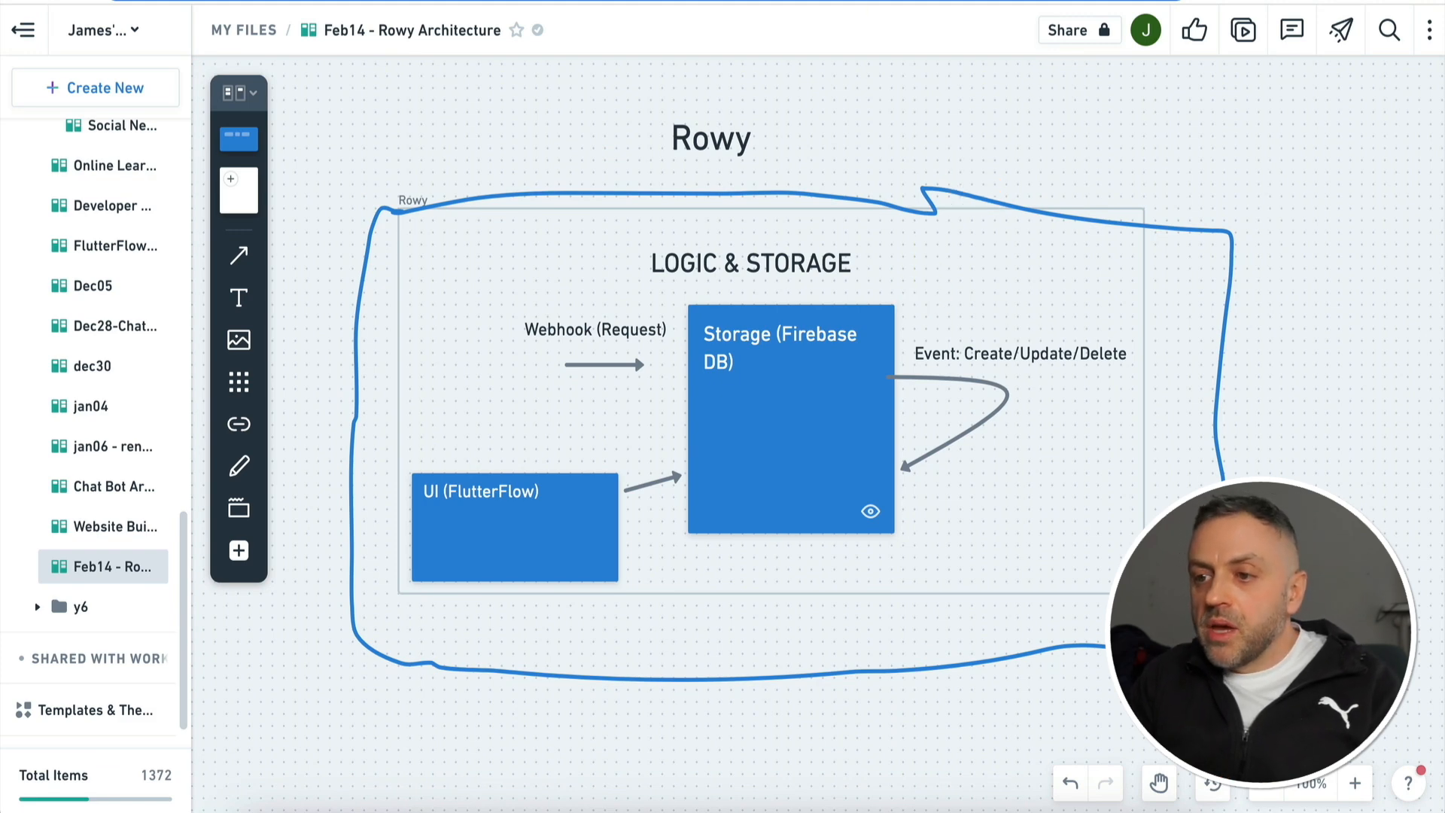
- Switch to Rowy and open the Emoji column's configuration to examine its listener fields, output field type and derivative script
{"action": "left_click", "coordinate": [816, 1]}
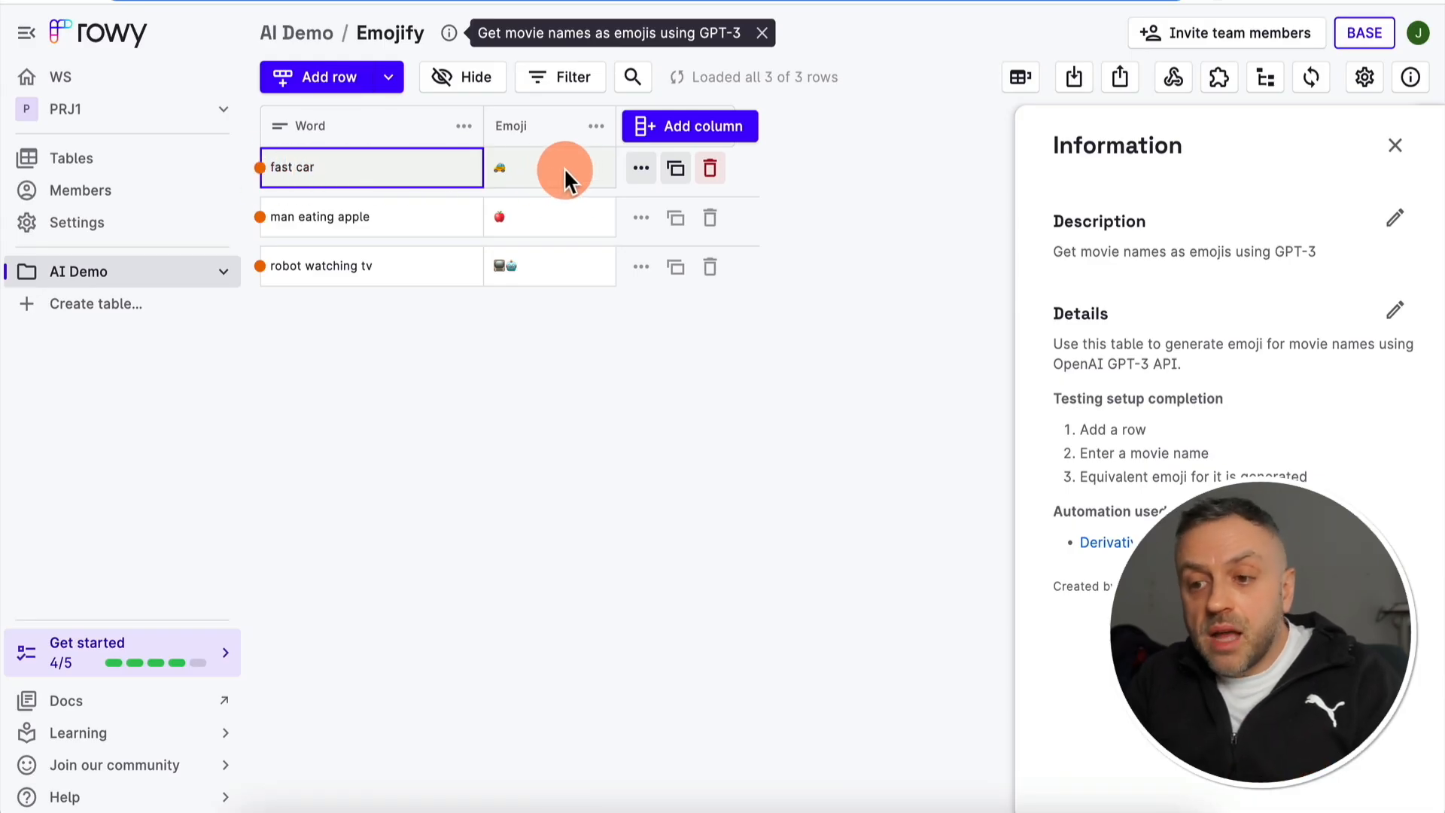
{"action": "left_click", "coordinate": [557, 138]}
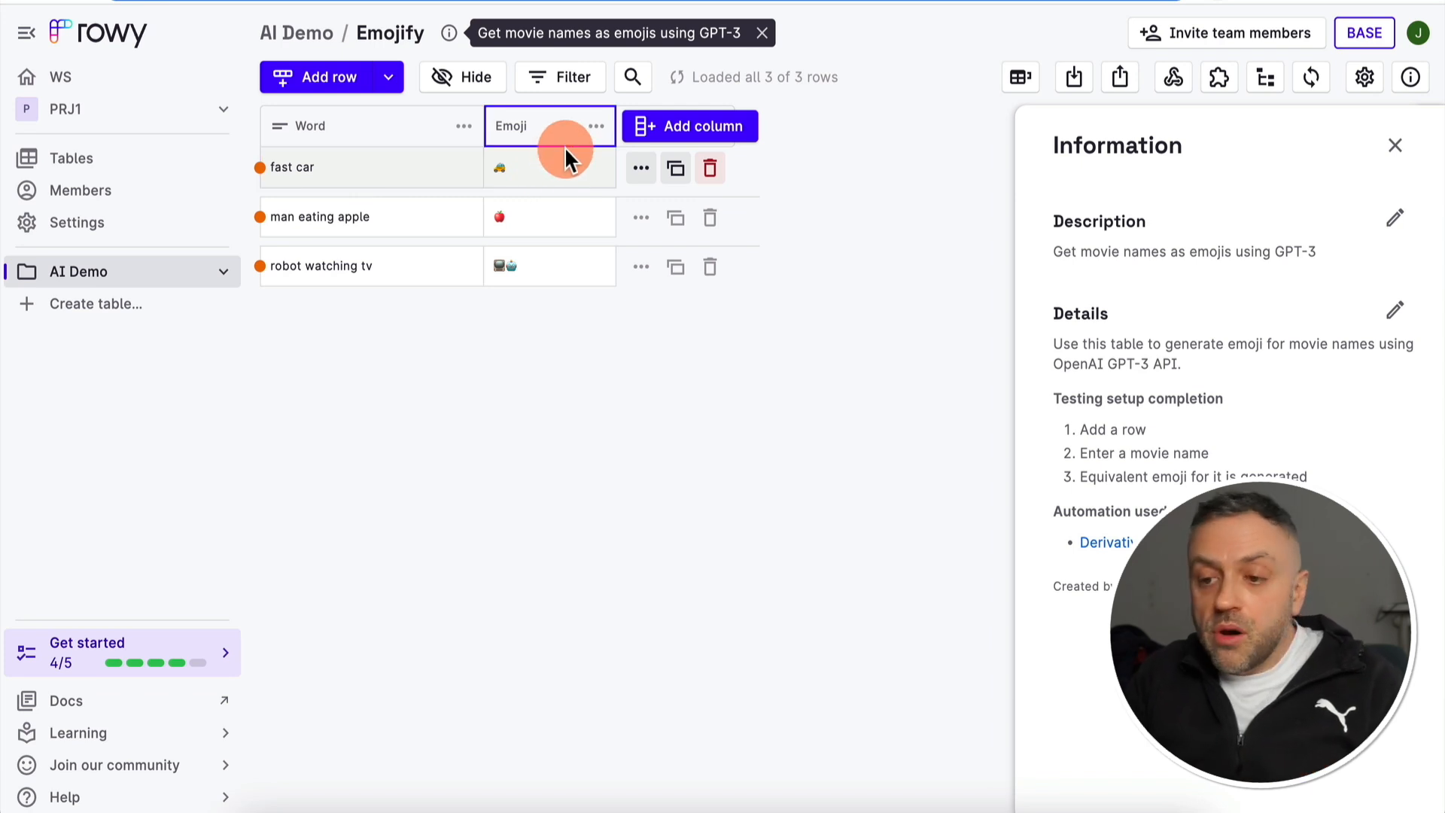
{"action": "left_click", "coordinate": [596, 125]}
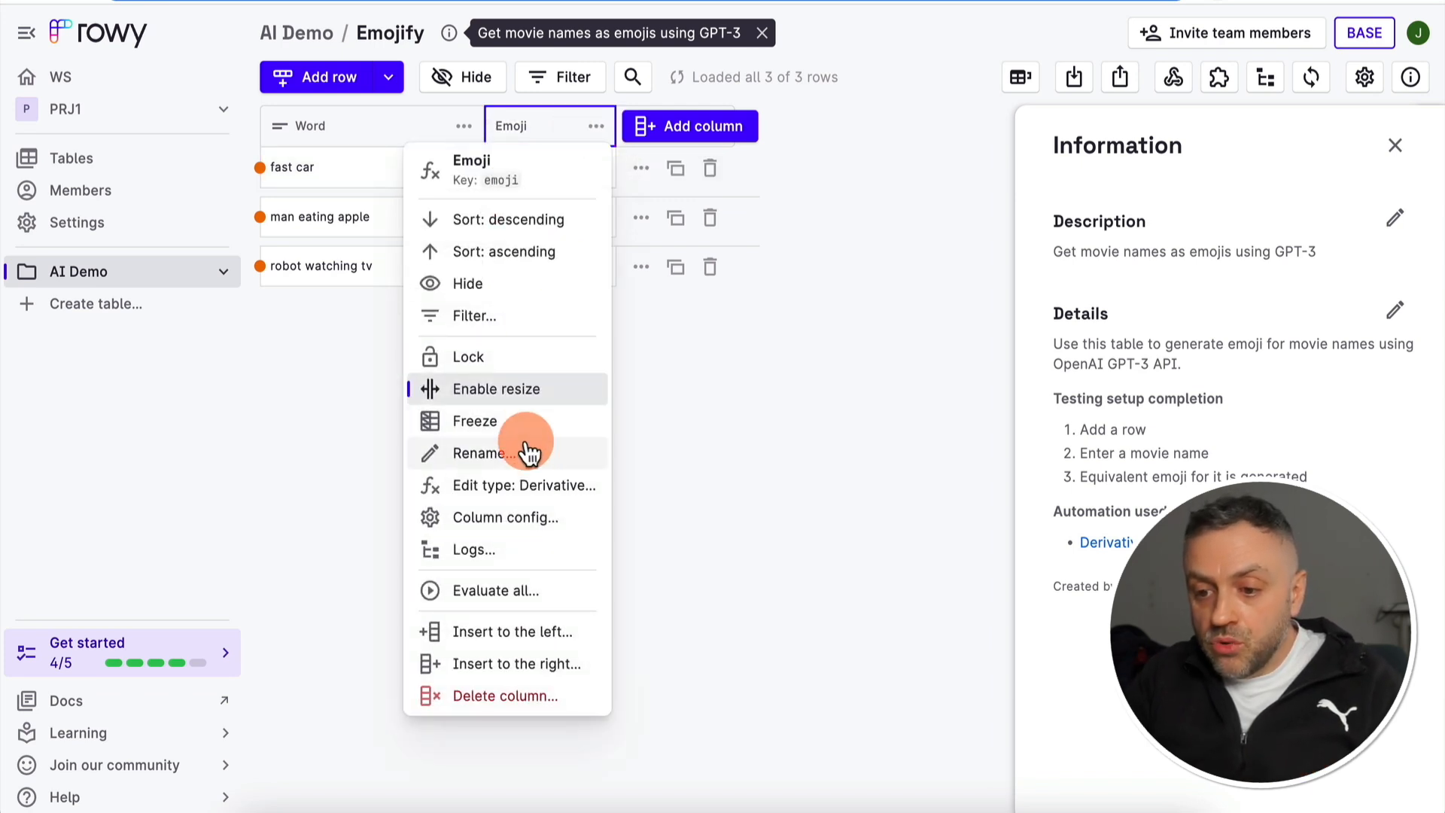
{"action": "left_click", "coordinate": [517, 520]}
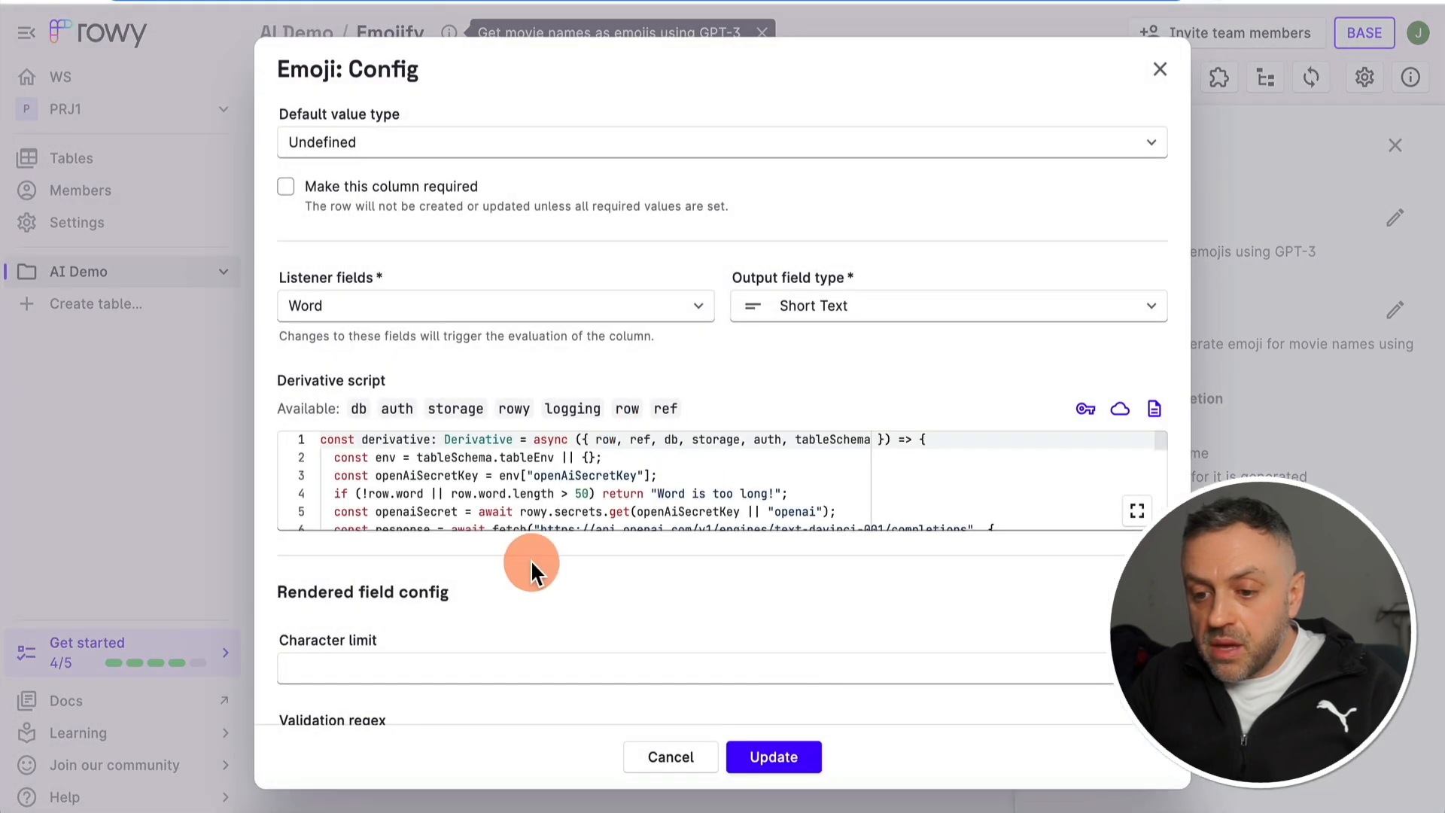
{"action": "scroll", "coordinate": [472, 477], "scroll_direction": "down", "scroll_amount": 3}
{"action": "scroll", "coordinate": [472, 478], "scroll_direction": "up", "scroll_amount": 2}
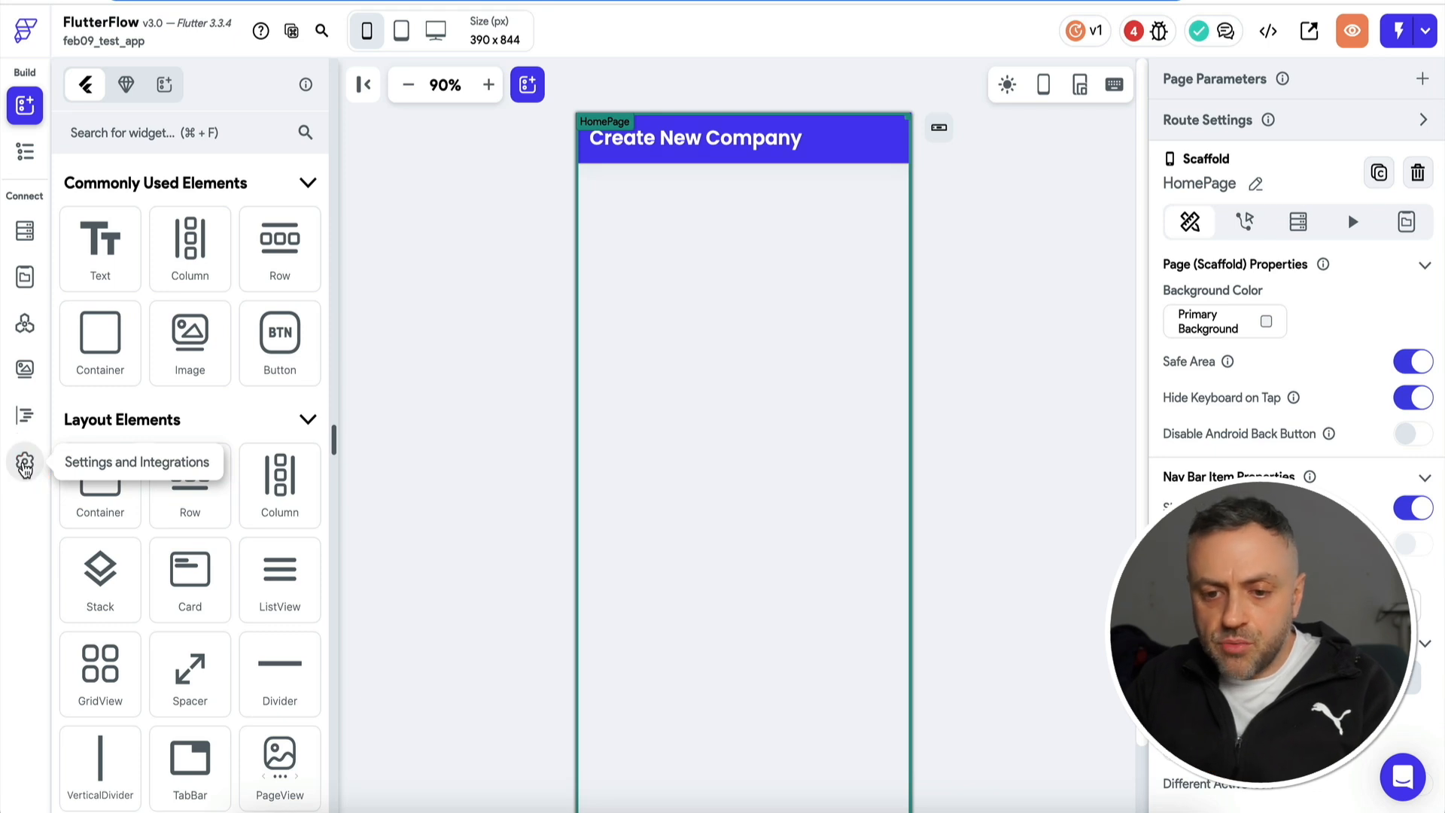
- Copy prj1's project ID from the Firebase project settings into the Firebase Project ID setting of the FlutterFlow app
{"action": "left_click", "coordinate": [25, 465]}
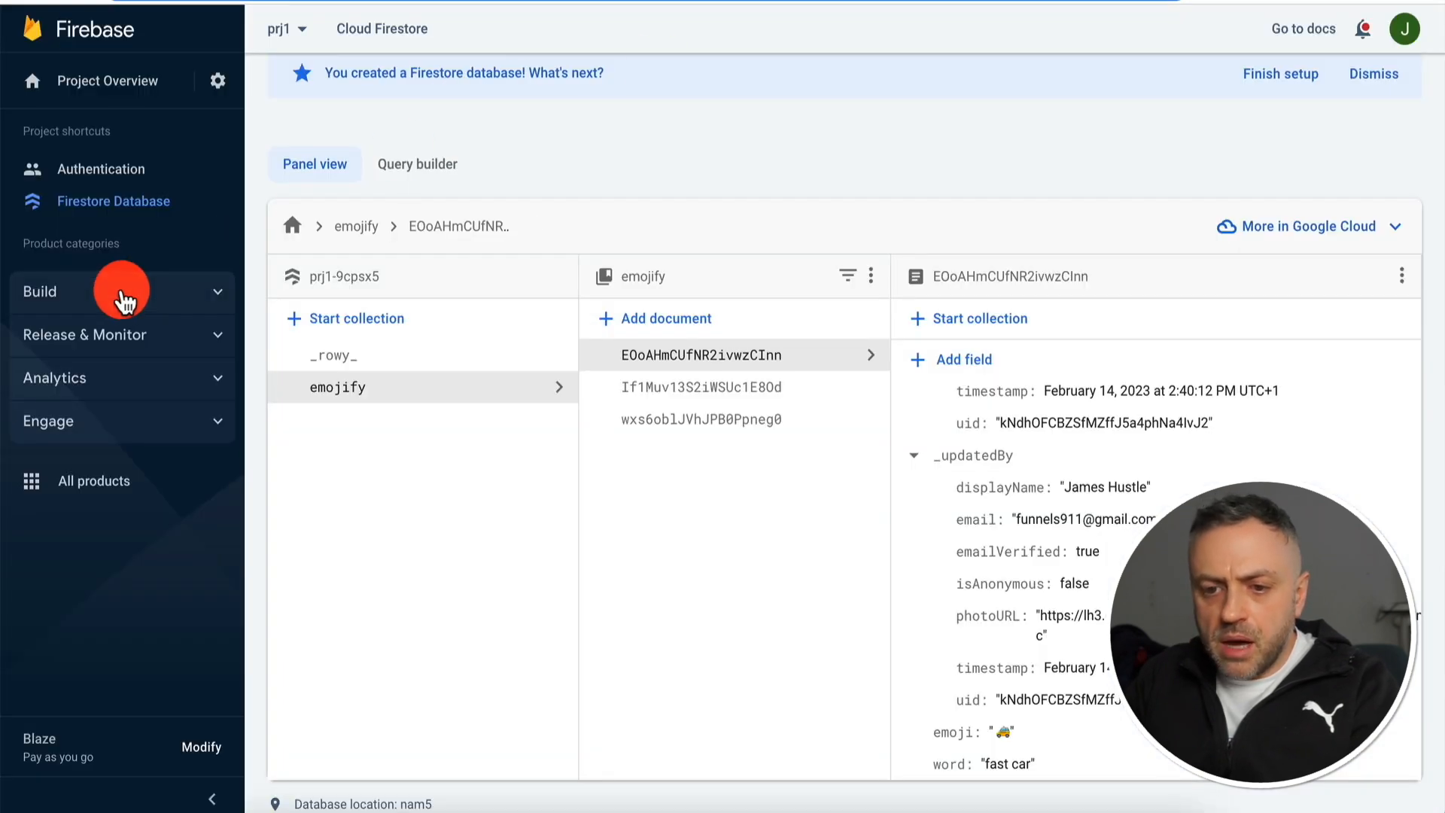
{"action": "left_click", "coordinate": [217, 81]}
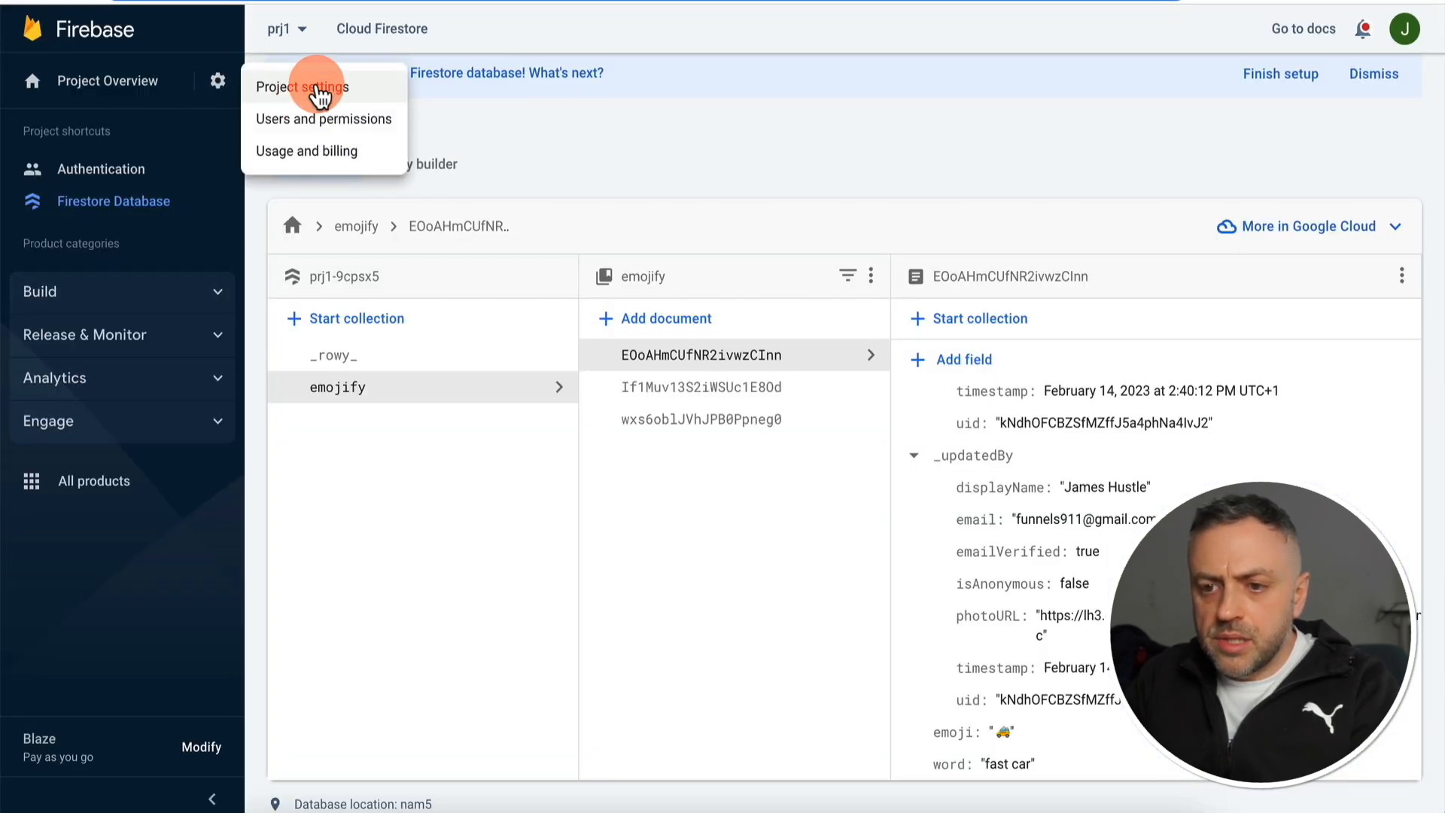
{"action": "left_click", "coordinate": [320, 91]}
{"action": "scroll", "coordinate": [705, 233], "scroll_direction": "down", "scroll_amount": 6}
{"action": "scroll", "coordinate": [704, 231], "scroll_direction": "up", "scroll_amount": 7}
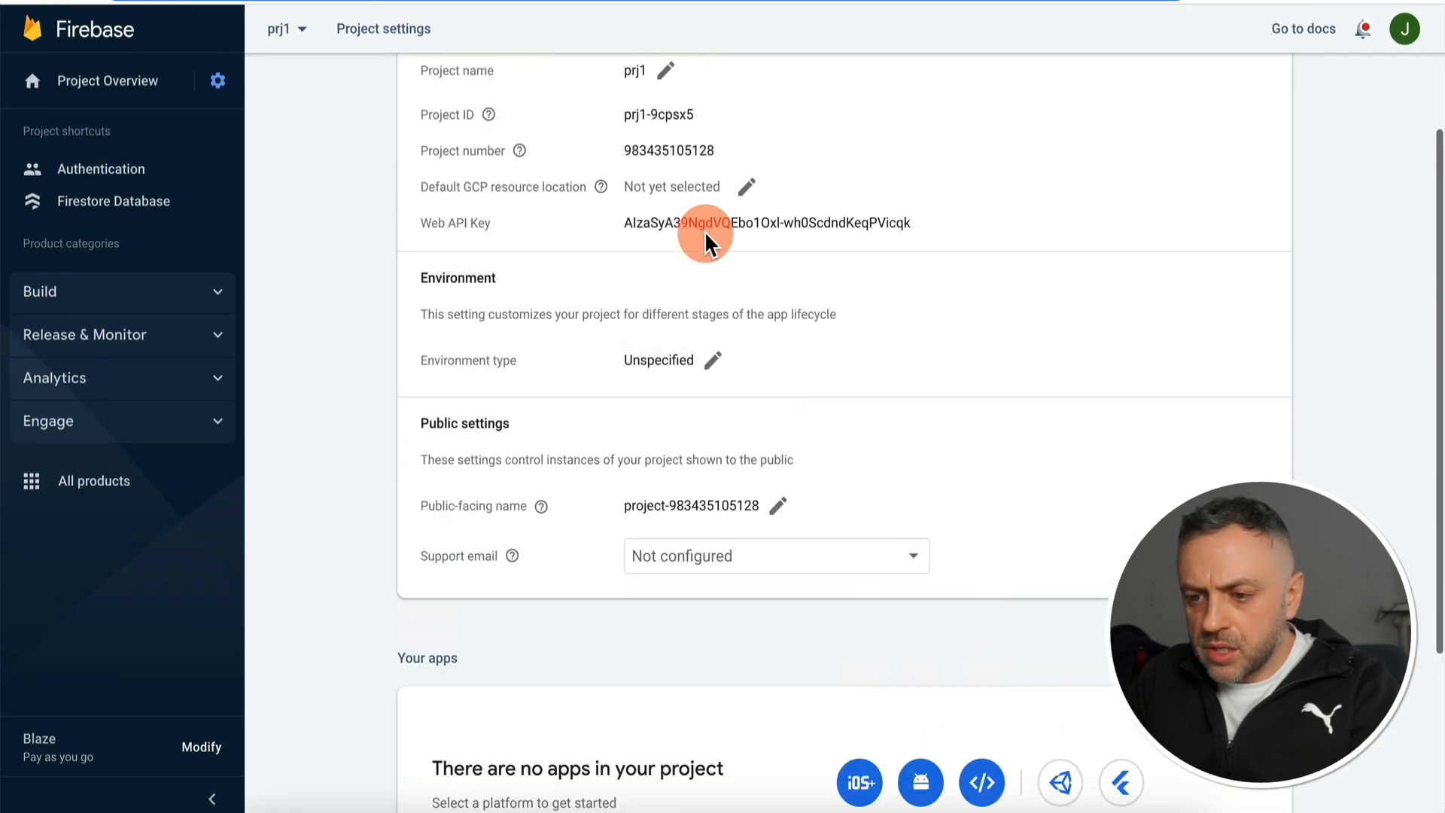
{"action": "left_click_drag", "start_coordinate": [697, 320], "coordinate": [623, 320]}
{"action": "key", "text": "ctrl+c"}
{"action": "key", "text": "alt+Tab"}
{"action": "left_click", "coordinate": [613, 241]}
{"action": "key", "text": "ctrl+v"}
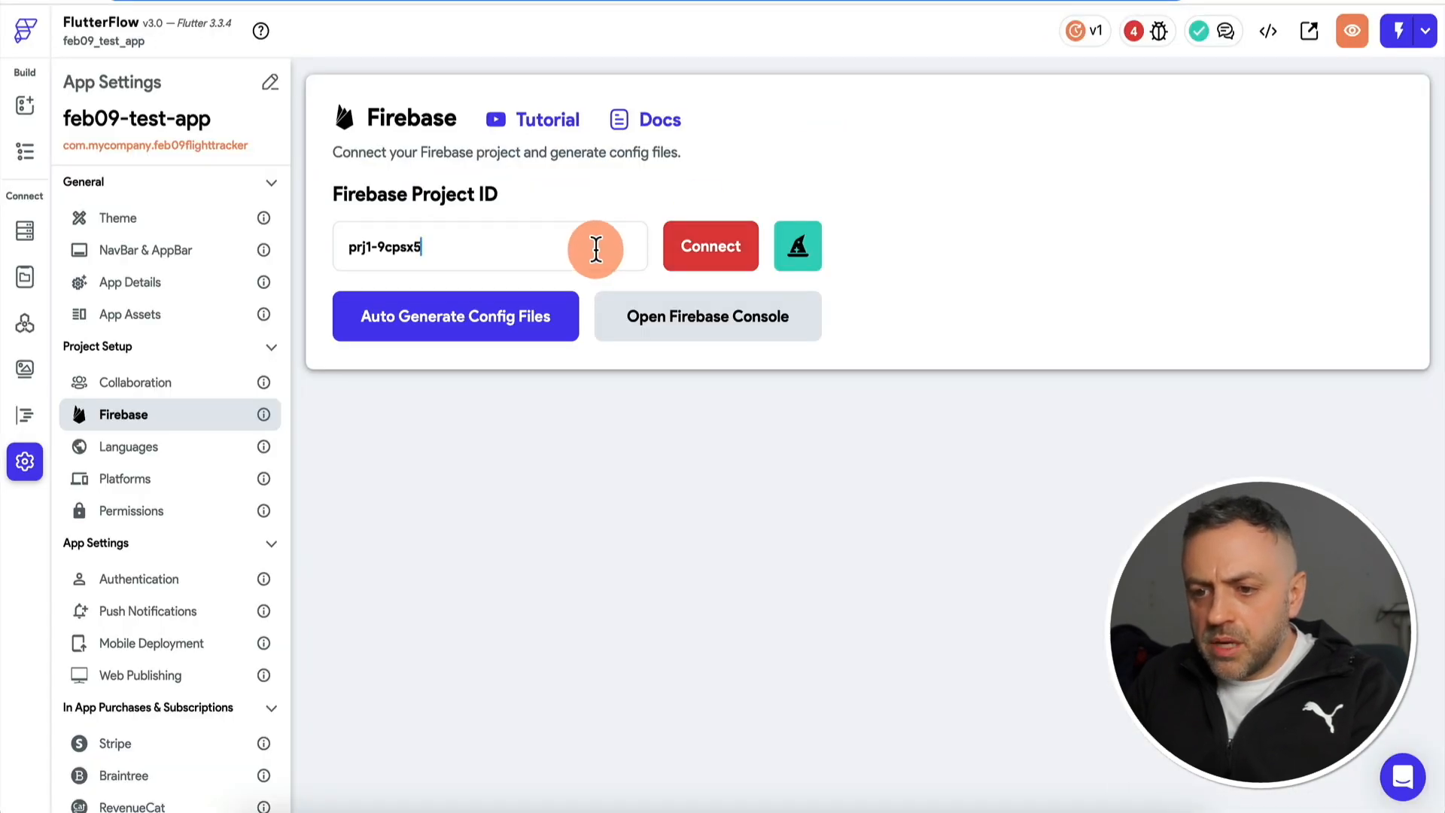
- Connect the Firebase project and generate its config files for package com.mycompany.feb09flighttracker with the nickname feb09-test-app
{"action": "left_click", "coordinate": [716, 247]}
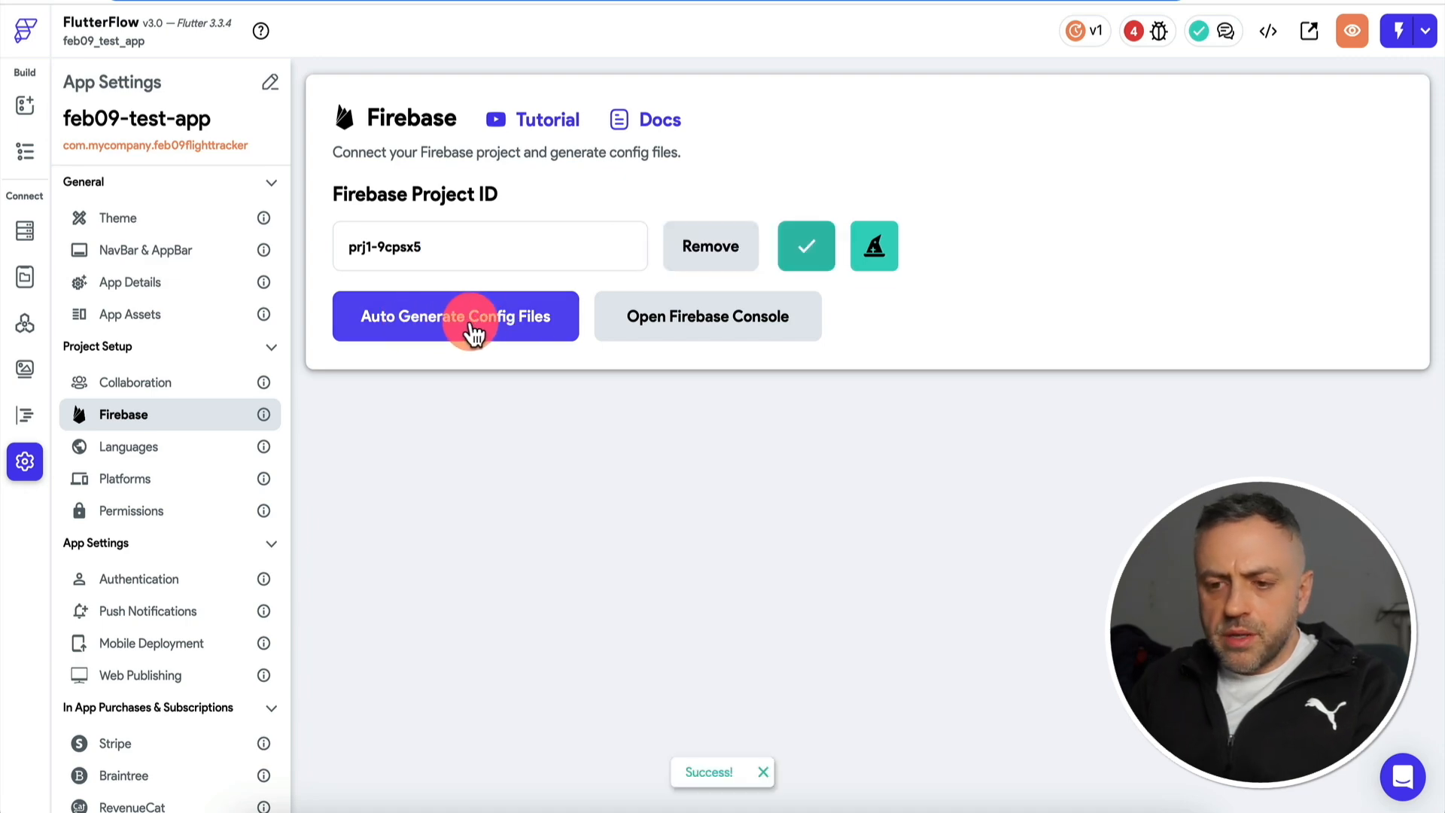
{"action": "left_click", "coordinate": [473, 334]}
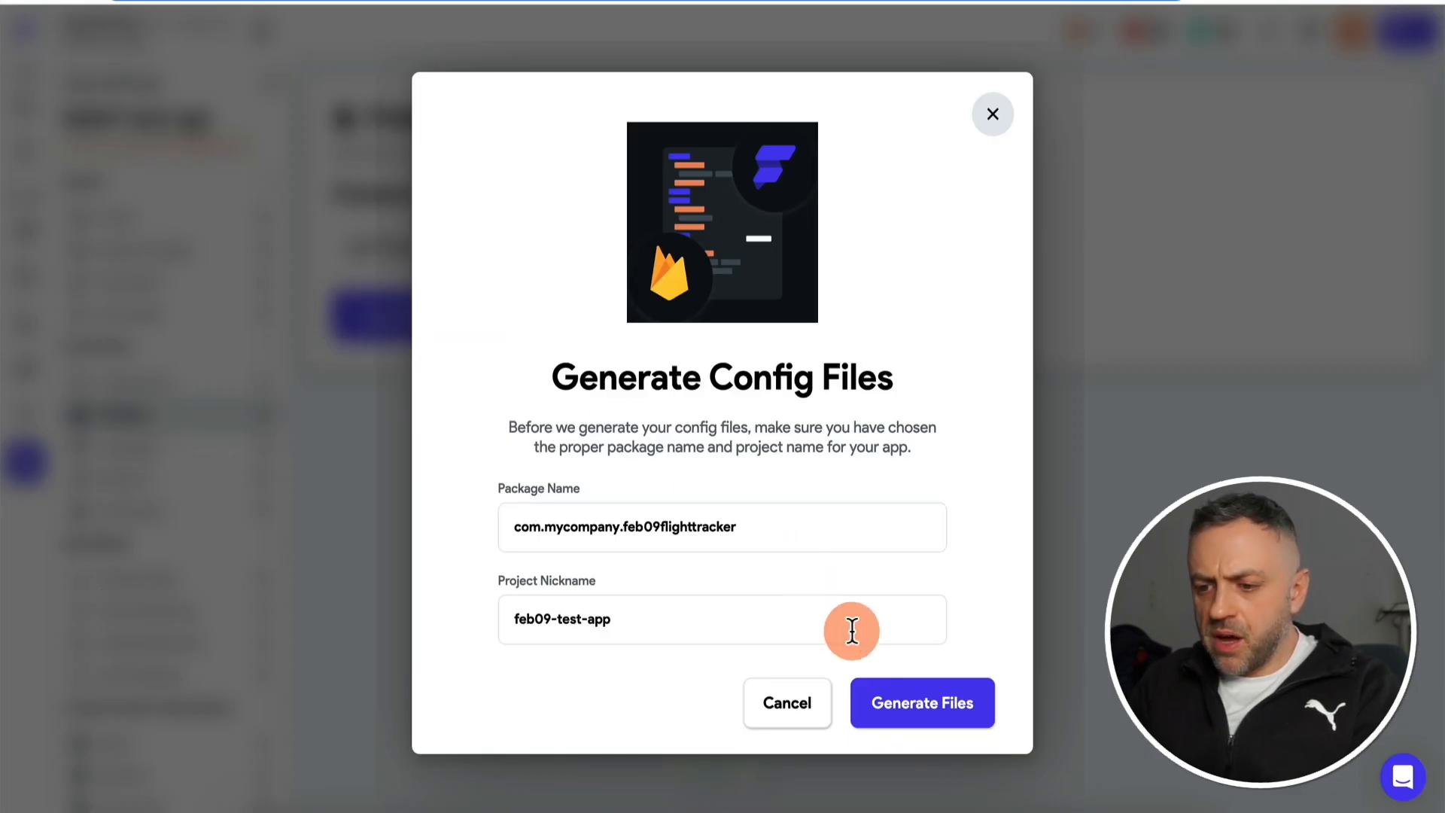
{"action": "left_click", "coordinate": [873, 703]}
- Create a Firestore collection named emojify in FlutterFlow, checking the existing collection's name and document fields in the Firebase console
{"action": "left_click", "coordinate": [25, 234]}
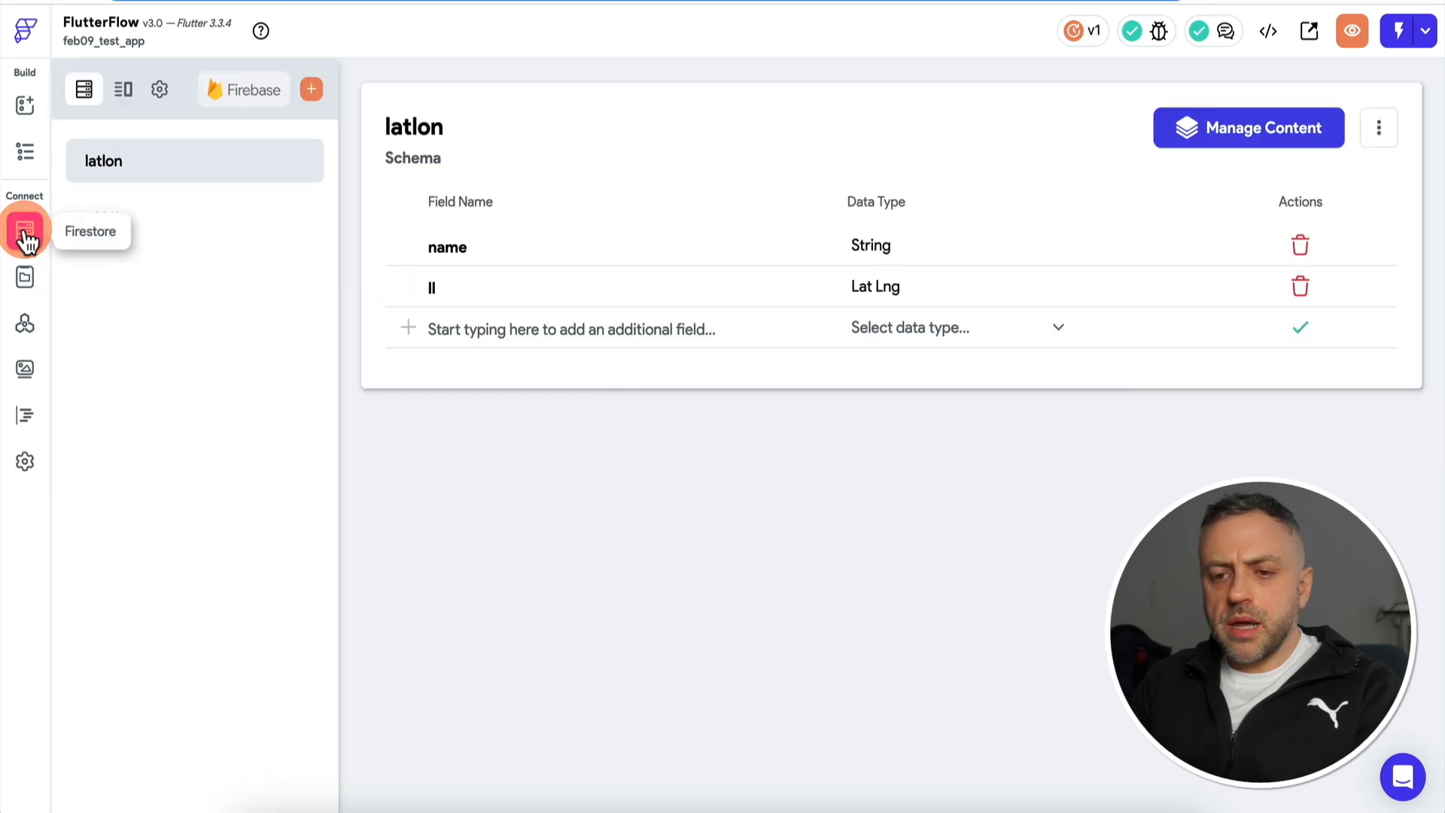
{"action": "left_click", "coordinate": [311, 89]}
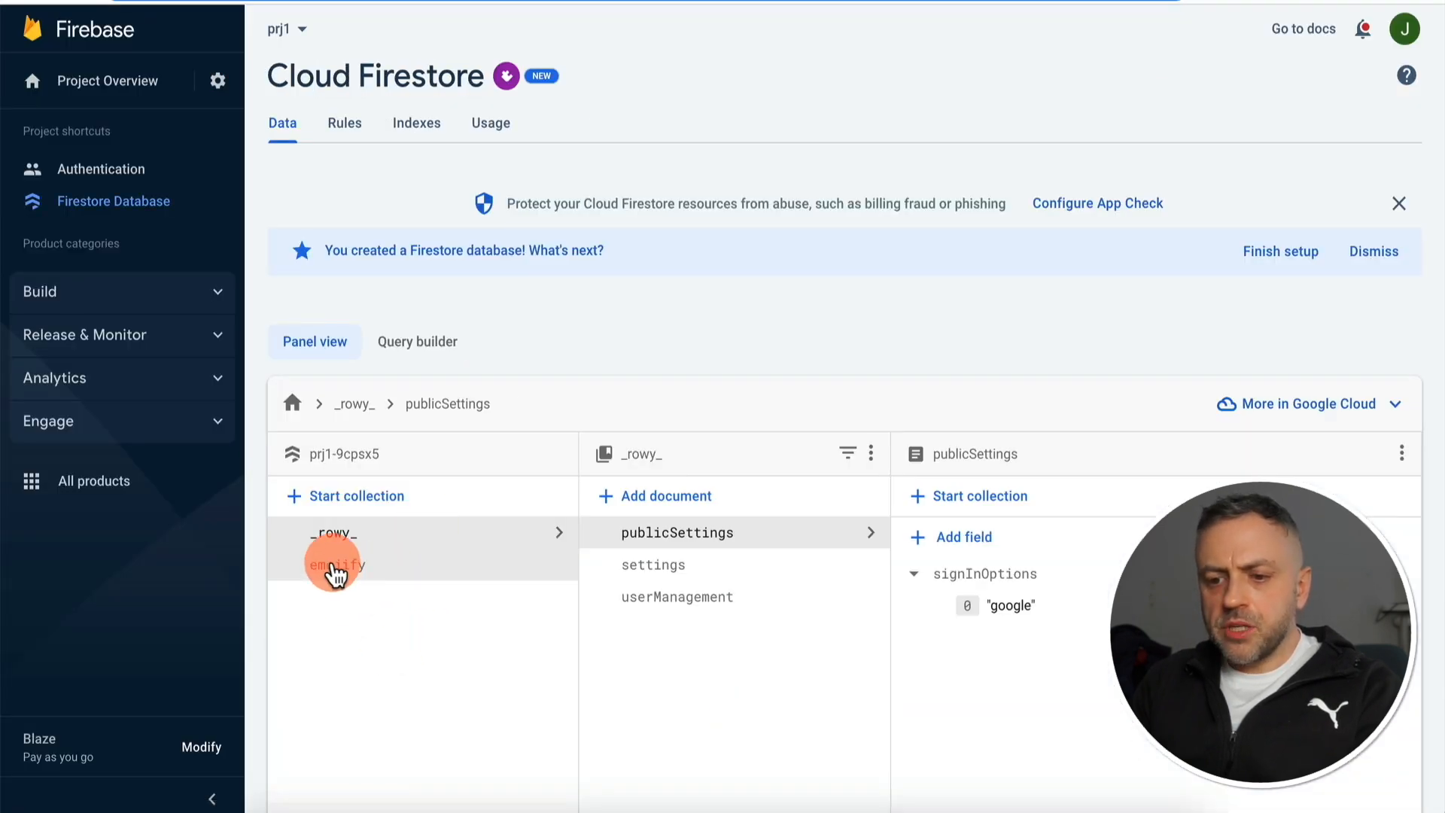
{"action": "left_click", "coordinate": [368, 573]}
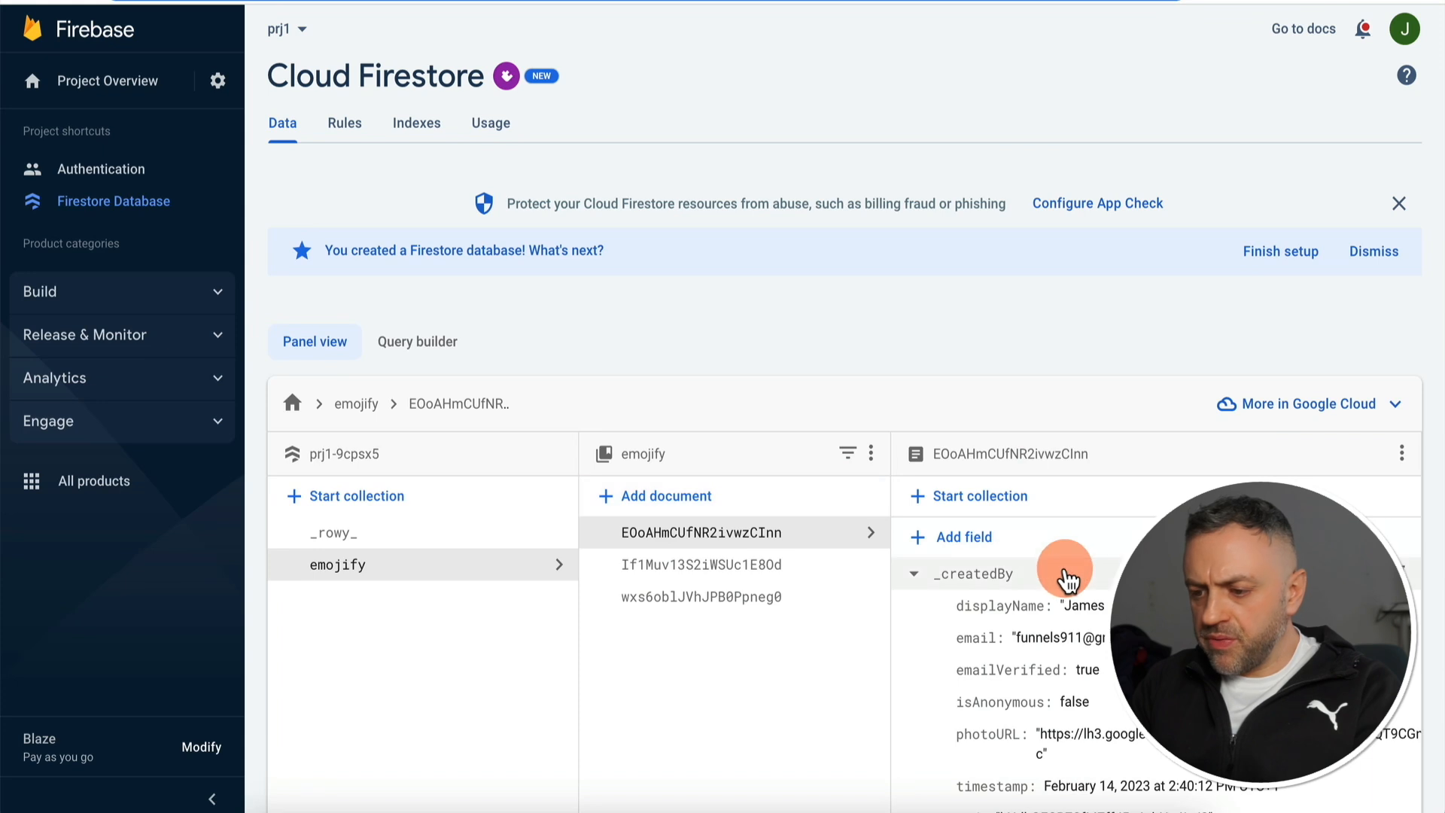
{"action": "scroll", "coordinate": [1064, 587], "scroll_direction": "down", "scroll_amount": 3}
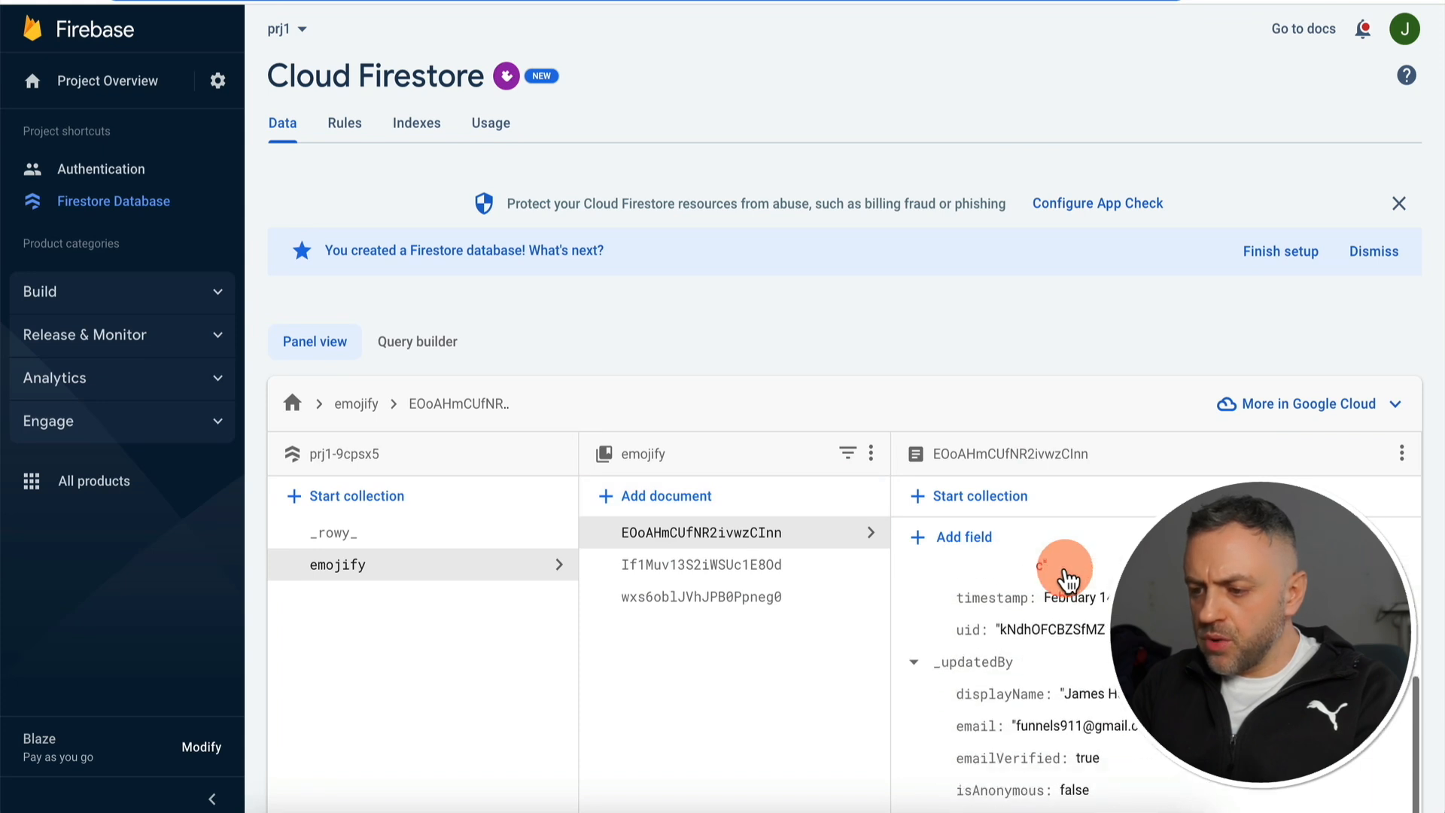
{"action": "scroll", "coordinate": [1009, 451], "scroll_direction": "down", "scroll_amount": 3}
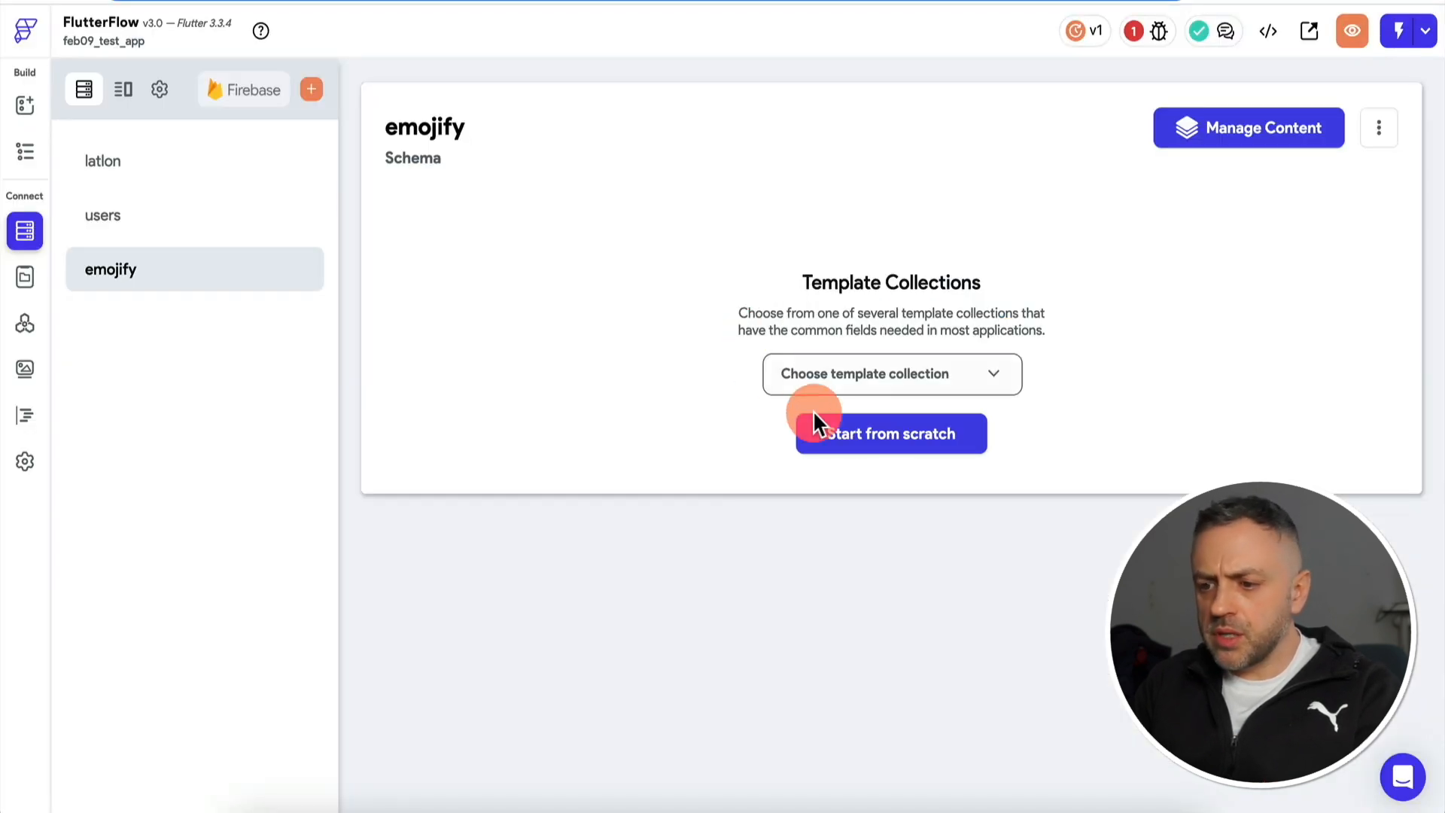
- Define the emojify schema from scratch with two String fields named emoji and word
{"action": "left_click", "coordinate": [828, 432]}
{"action": "left_click", "coordinate": [610, 250]}
{"action": "type", "text": "emoji"}
{"action": "left_click", "coordinate": [937, 246]}
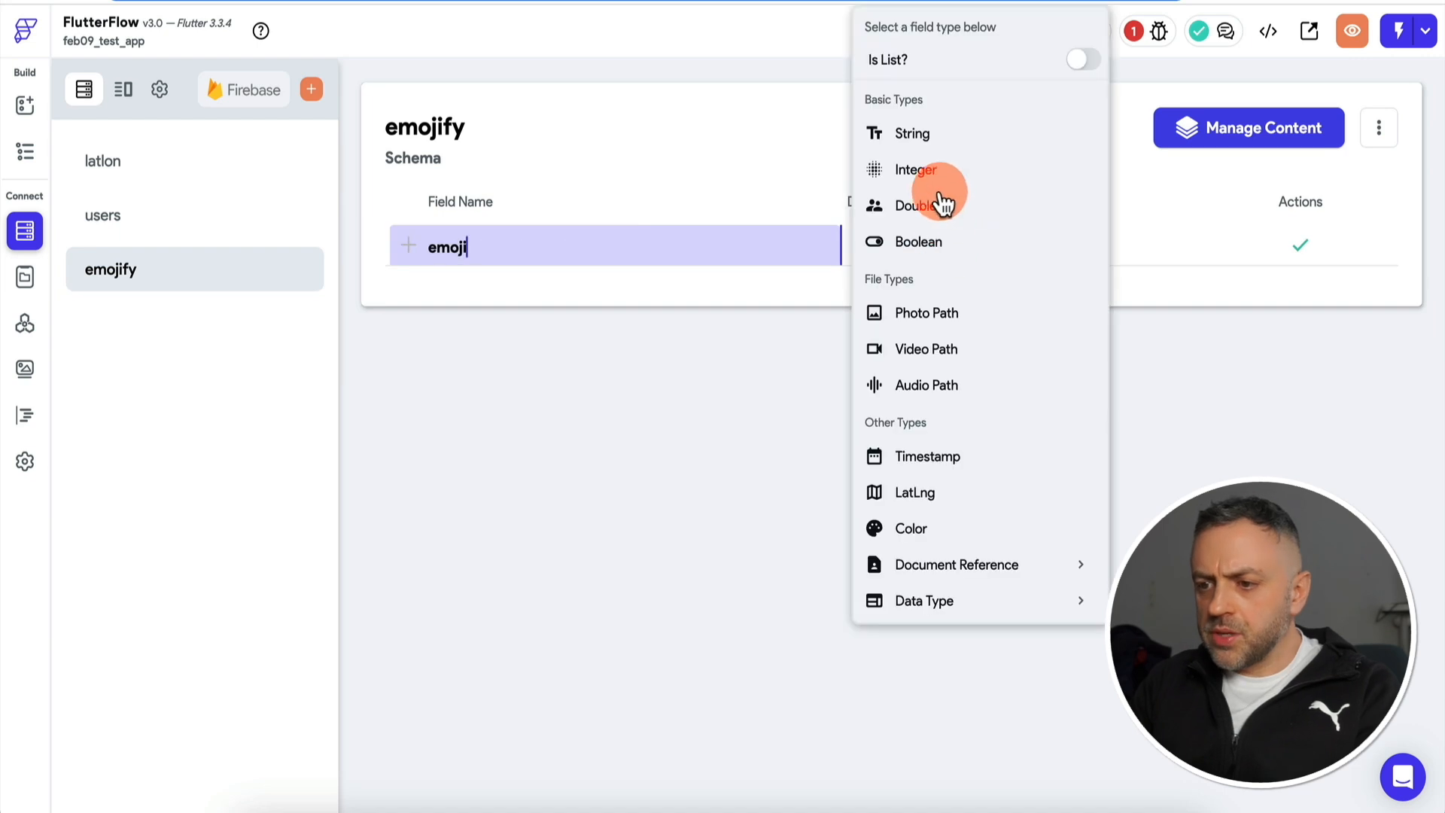
{"action": "left_click", "coordinate": [961, 143]}
{"action": "type", "text": "word"}
{"action": "left_click", "coordinate": [982, 298]}
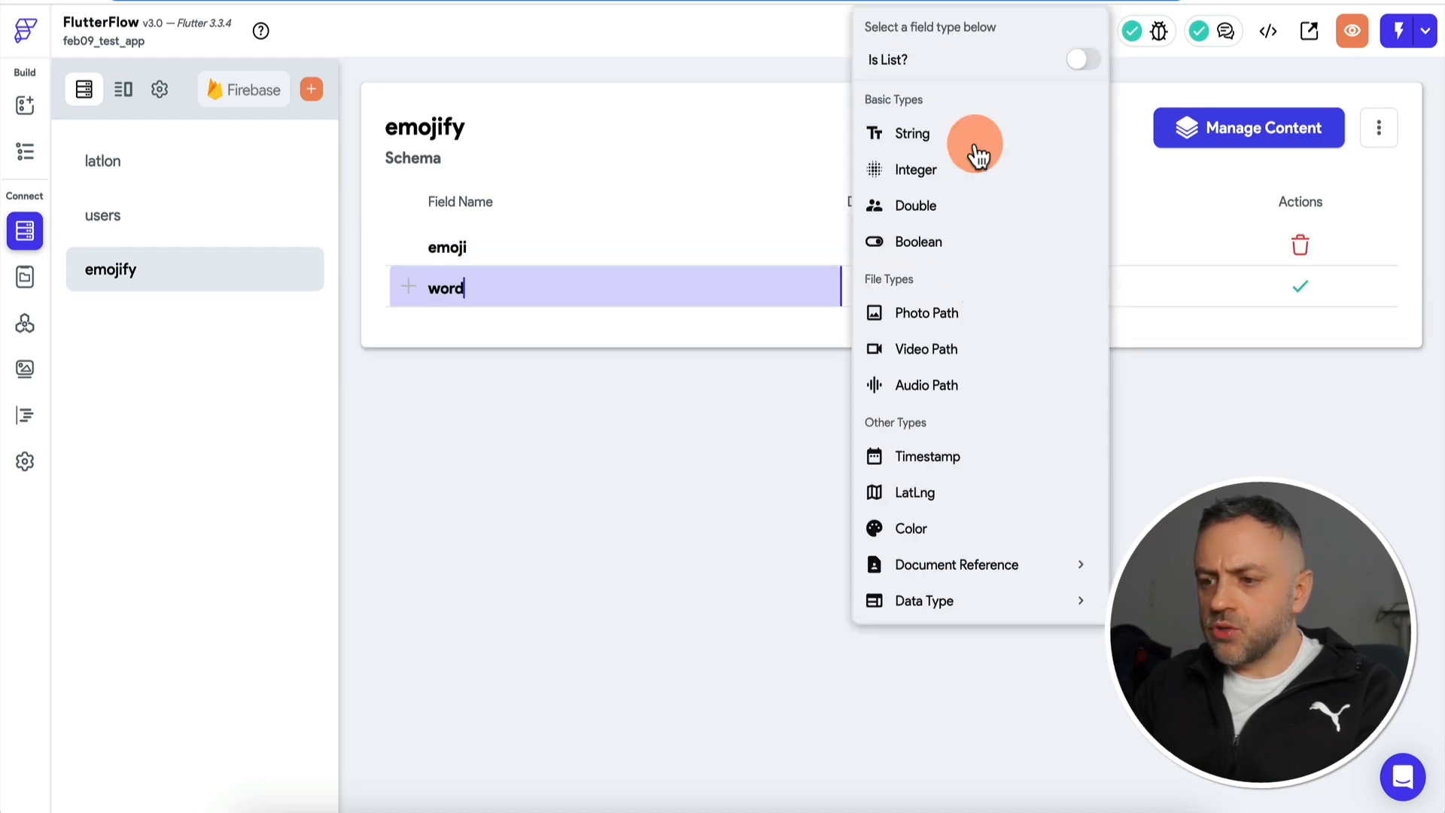
{"action": "left_click", "coordinate": [968, 140]}
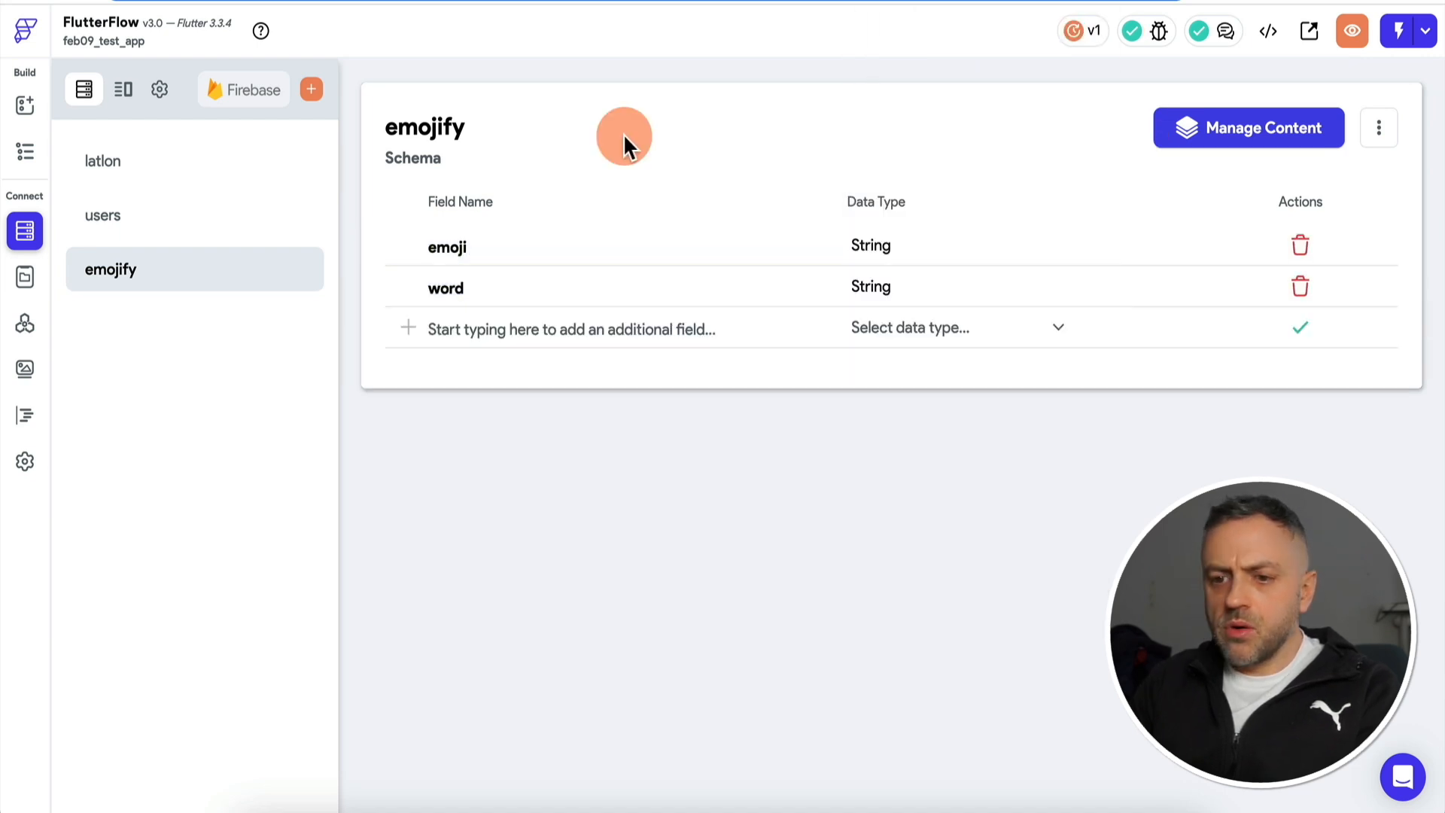
- Delete the Container inside the HomePage's Column
{"action": "left_click", "coordinate": [30, 112]}
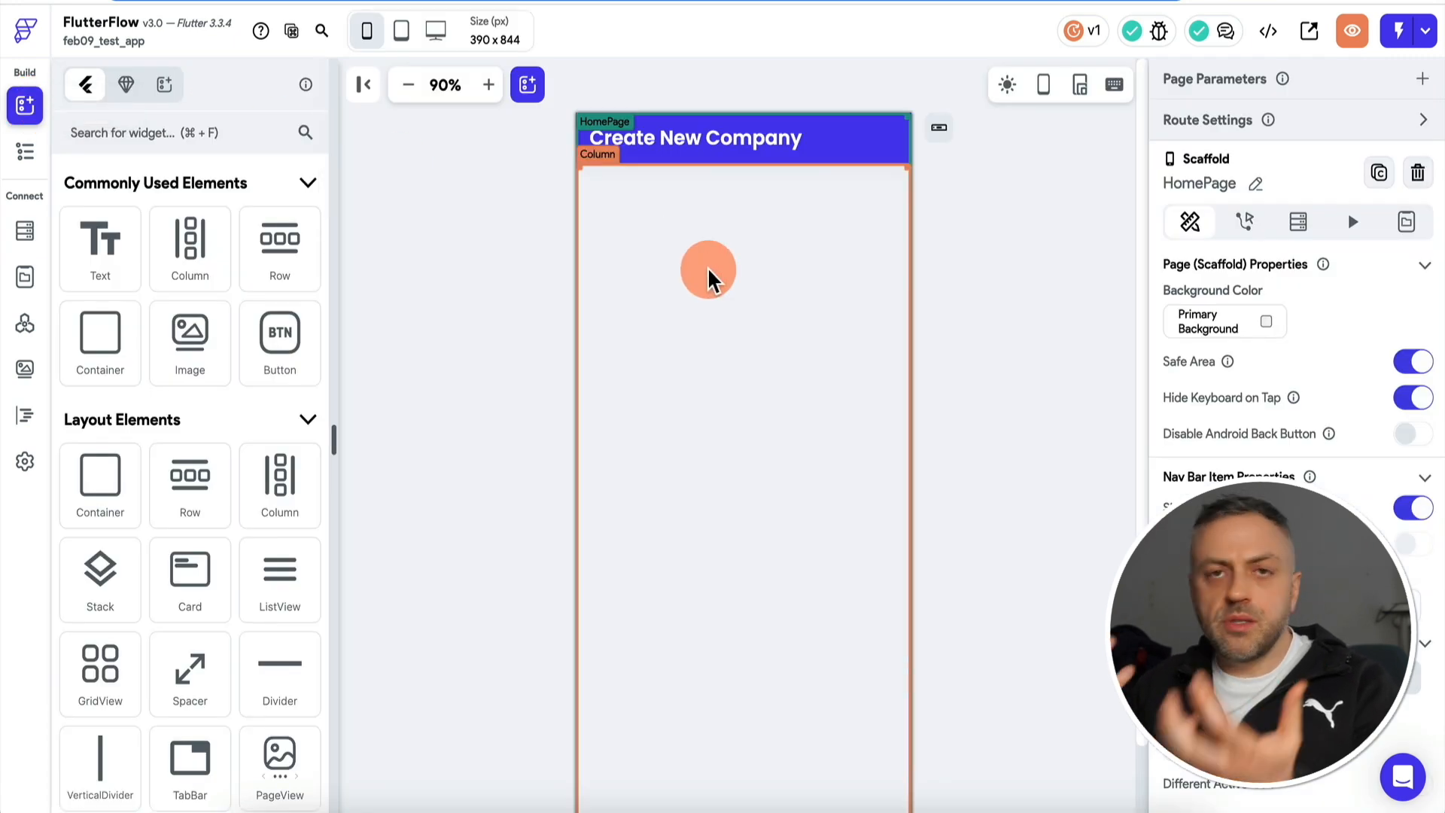
{"action": "left_click", "coordinate": [708, 280]}
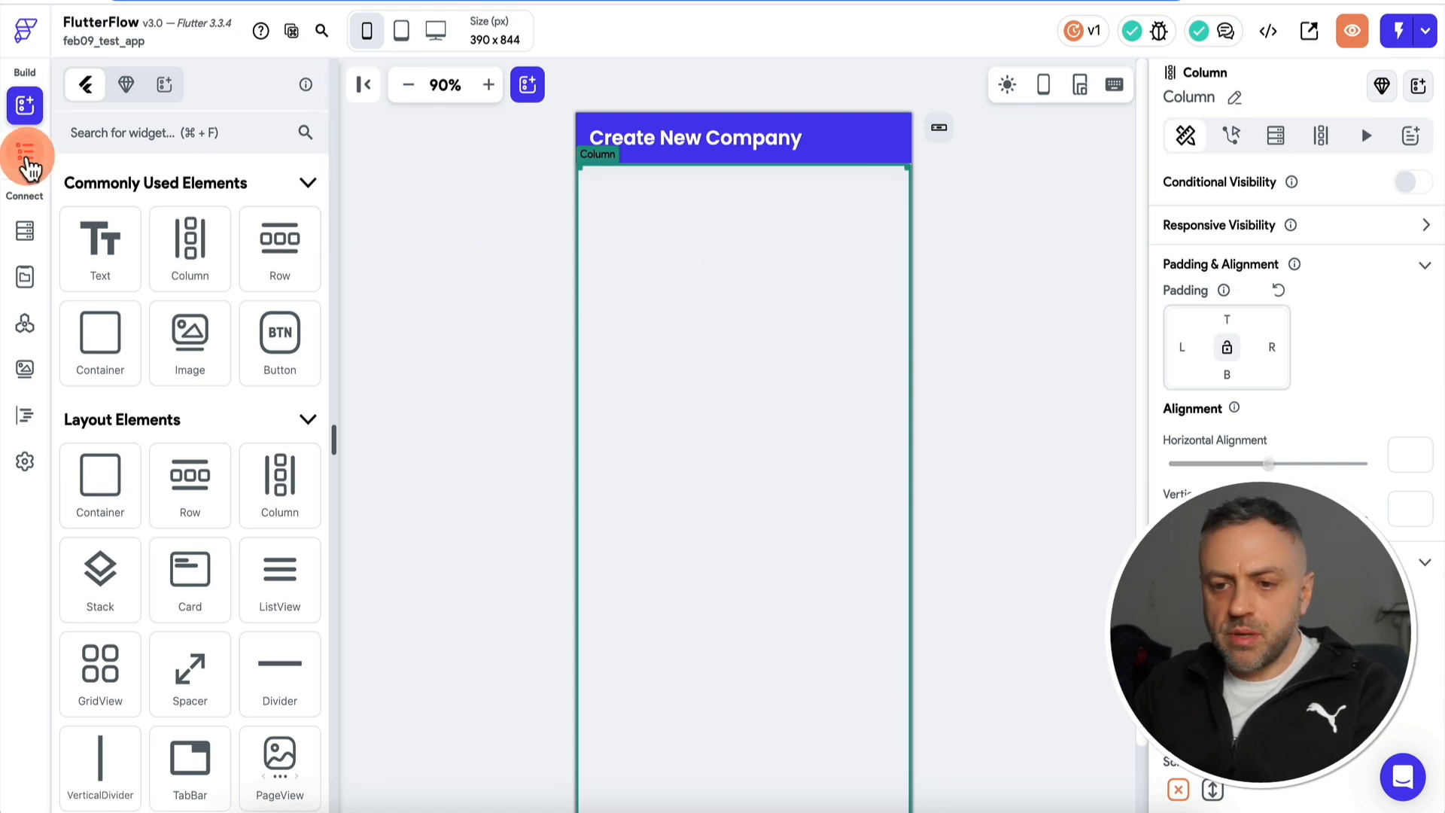
{"action": "left_click", "coordinate": [29, 164]}
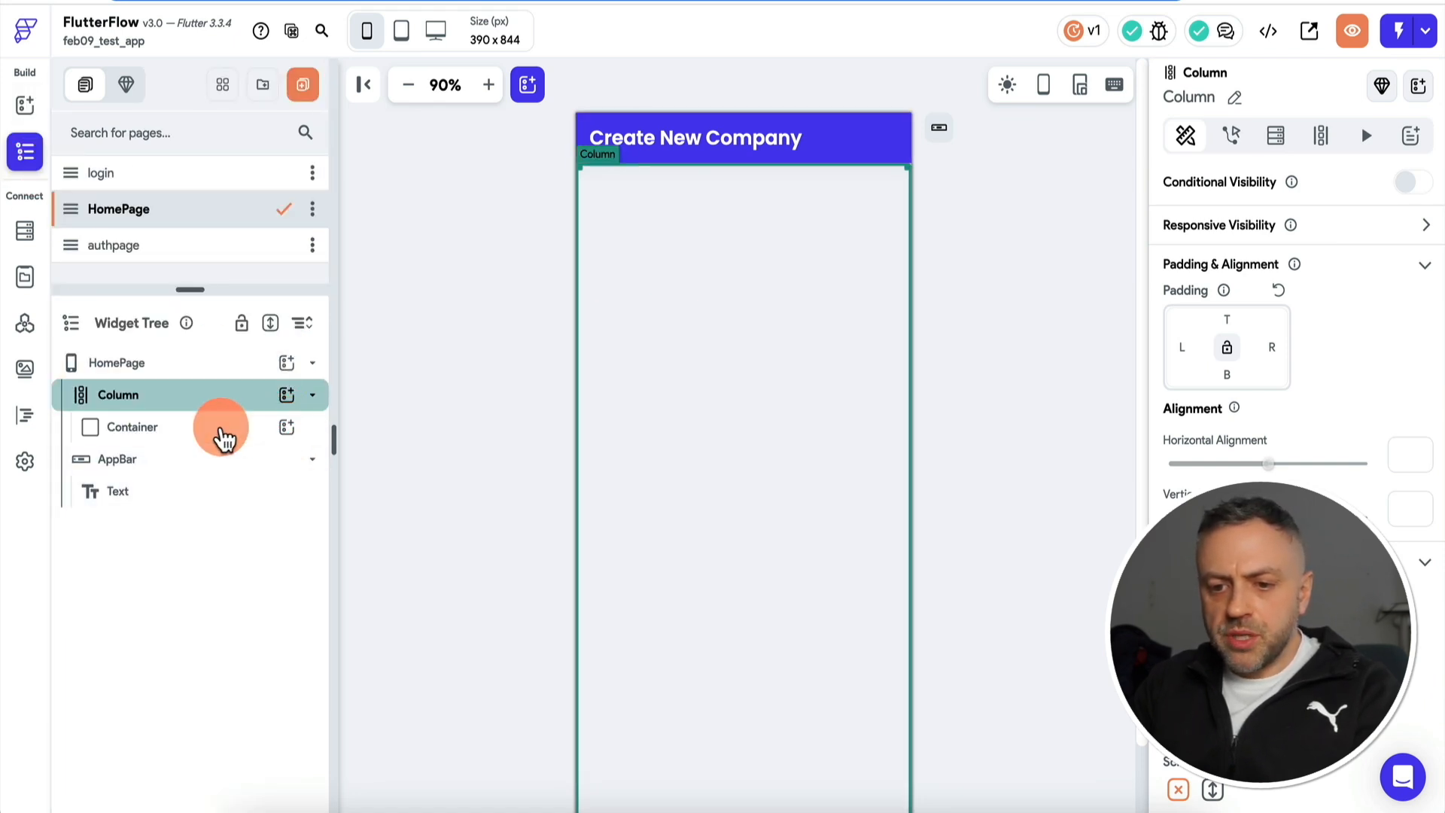
{"action": "left_click", "coordinate": [233, 430]}
{"action": "left_click", "coordinate": [249, 402]}
{"action": "left_click", "coordinate": [252, 433]}
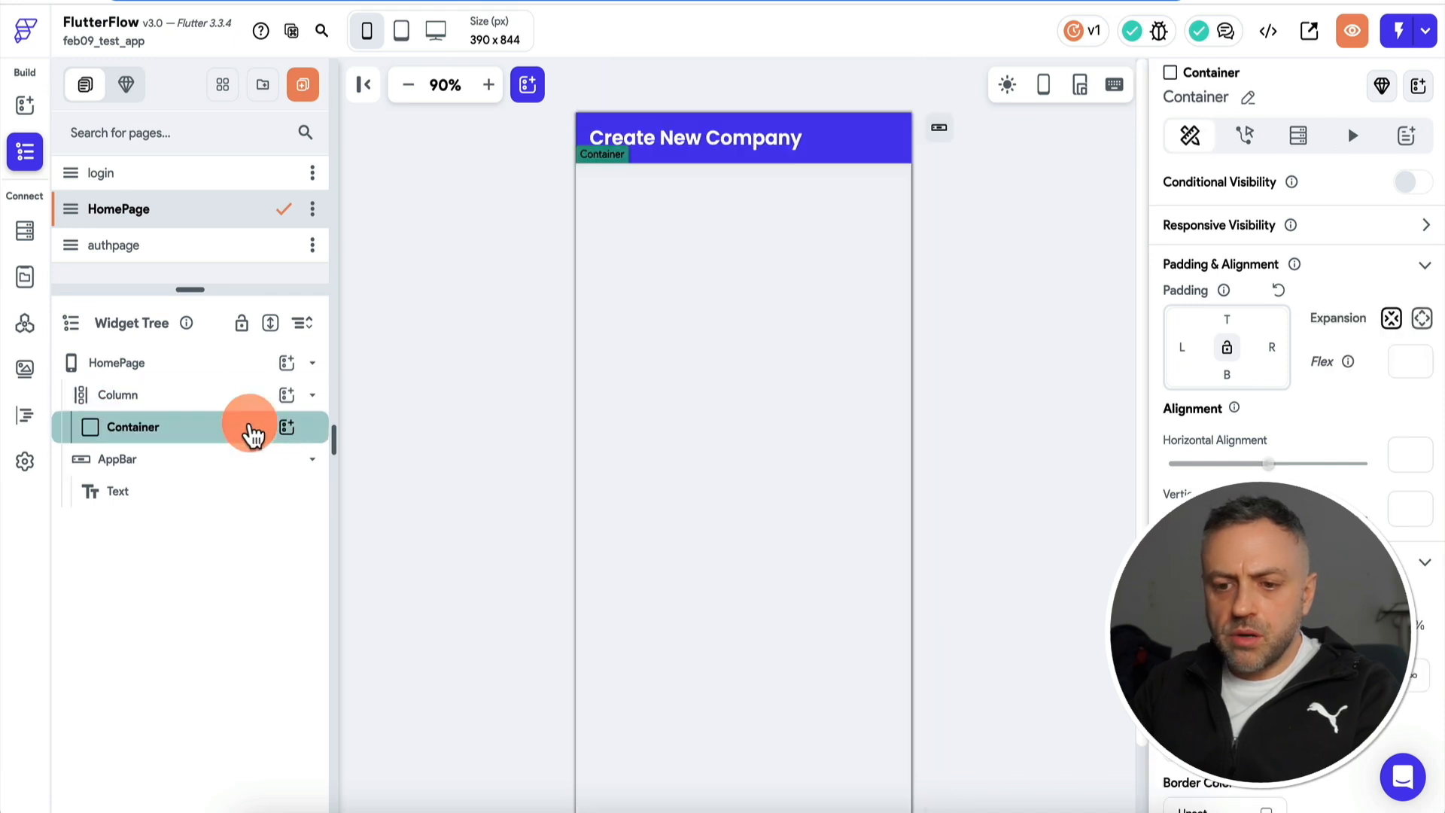
{"action": "key", "text": "Delete"}
- Add a DataTable widget to the HomePage's empty Column
{"action": "left_click", "coordinate": [287, 394]}
{"action": "left_click", "coordinate": [419, 399]}
{"action": "type", "text": "d"}
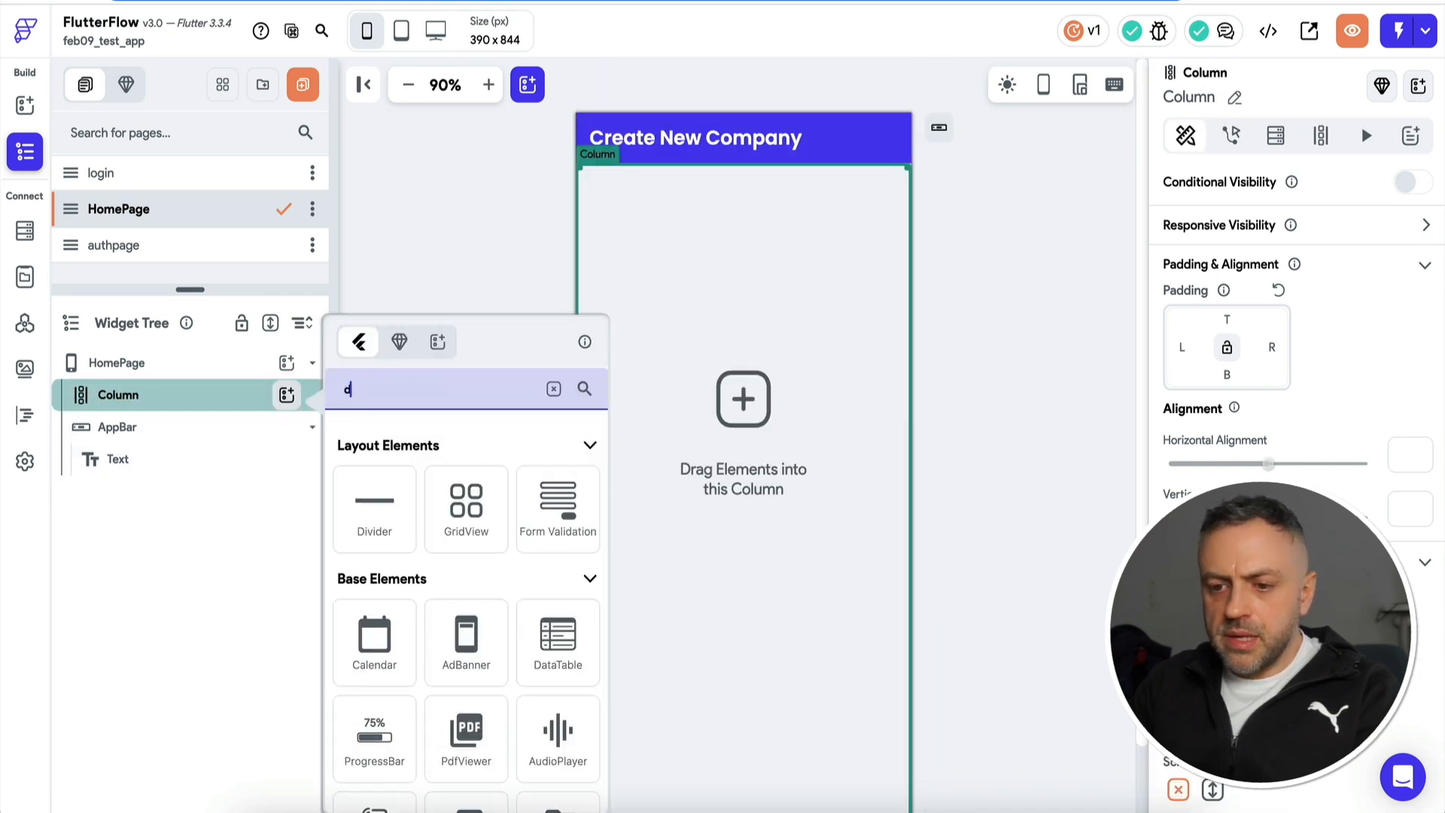
{"action": "type", "text": "ata"}
{"action": "left_click", "coordinate": [377, 531]}
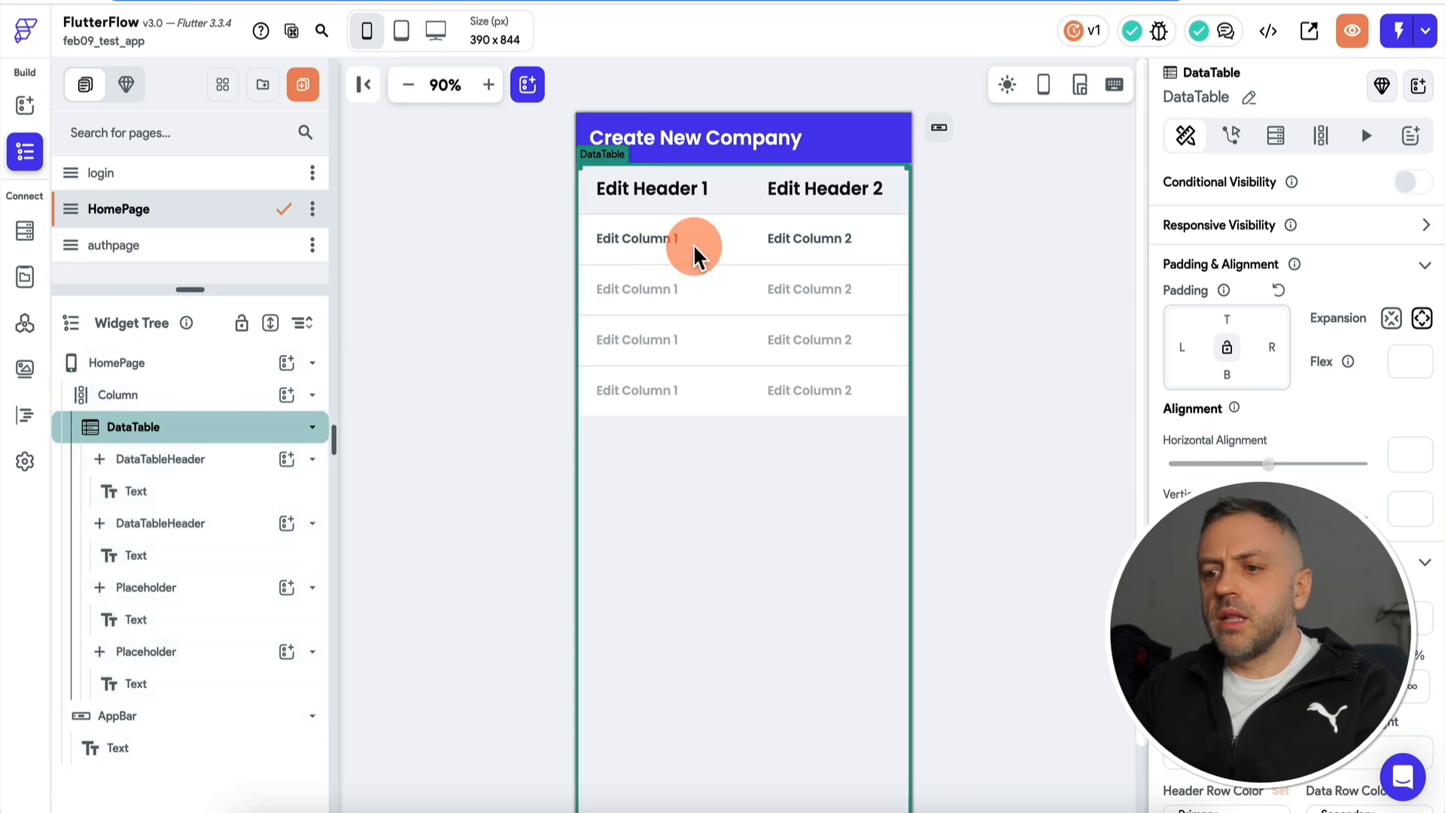
- Set the DataTable's two header texts to Word and Emoji
{"action": "left_click", "coordinate": [658, 193]}
{"action": "triple_click", "coordinate": [1323, 199]}
{"action": "type", "text": "Word"}
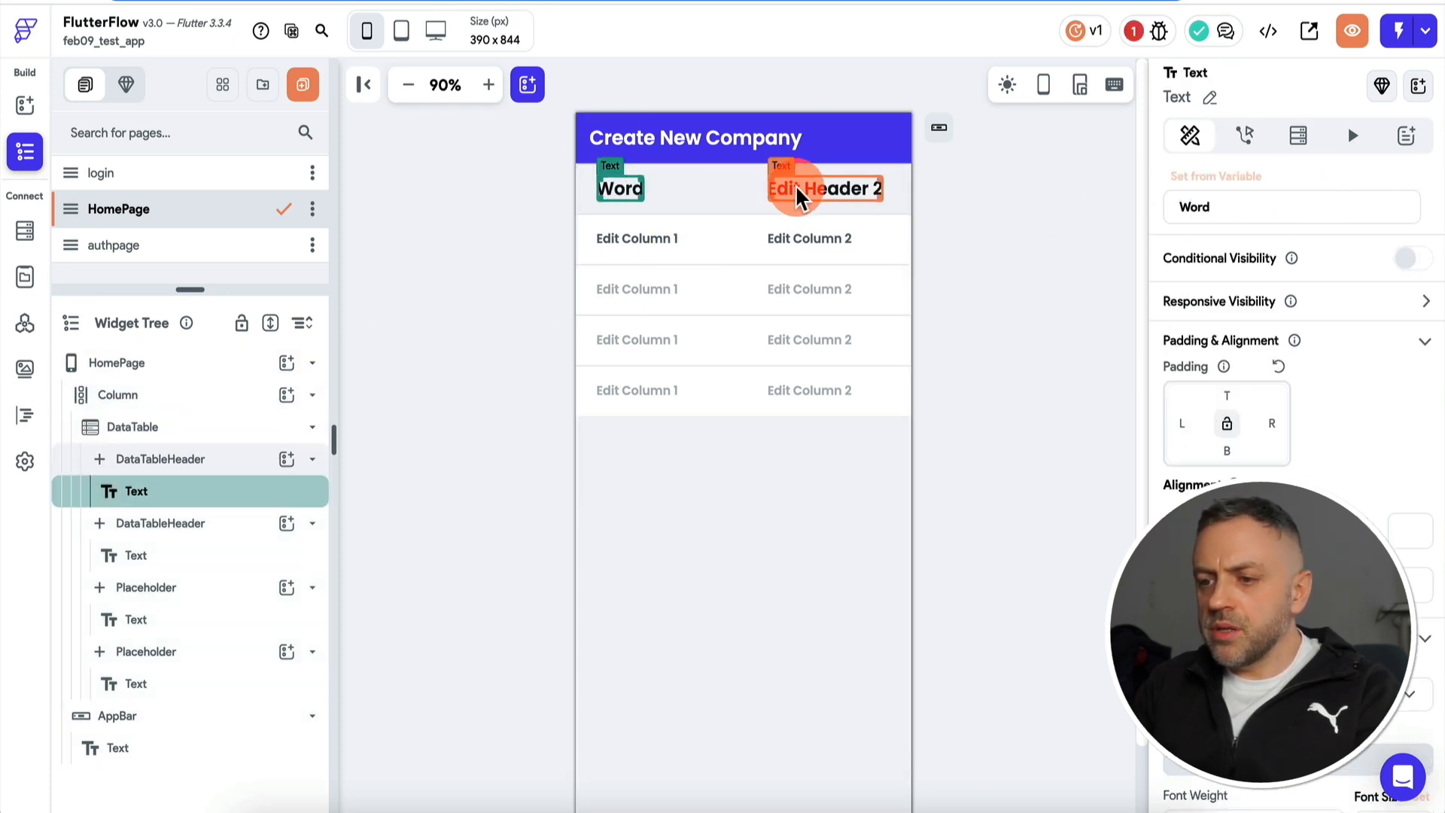
{"action": "left_click", "coordinate": [791, 188]}
{"action": "triple_click", "coordinate": [1303, 206]}
{"action": "type", "text": "Emoji"}
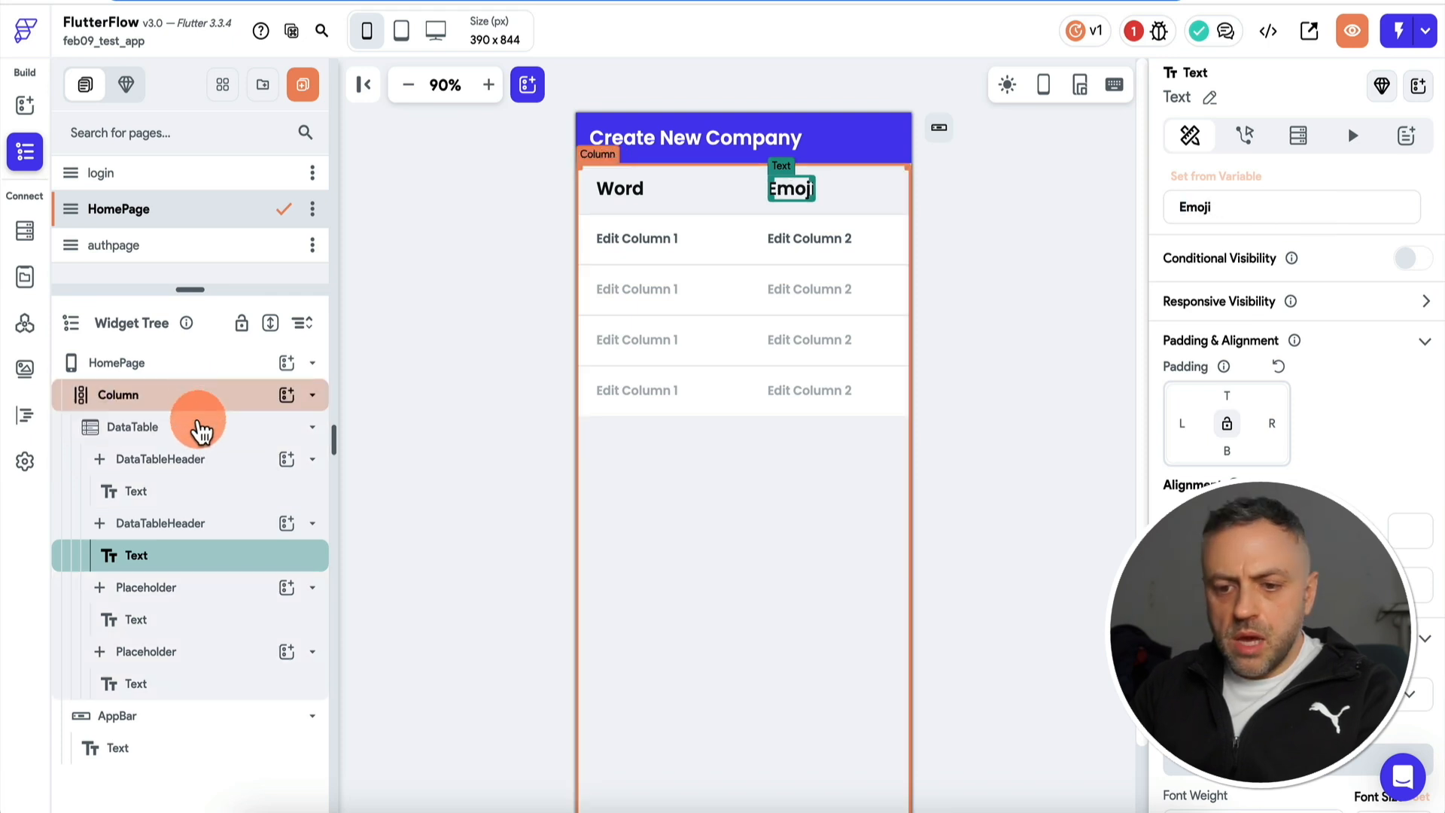
- Add a Query Collection backend query to the DataTable that returns a List of Documents from emojify
{"action": "left_click", "coordinate": [197, 426]}
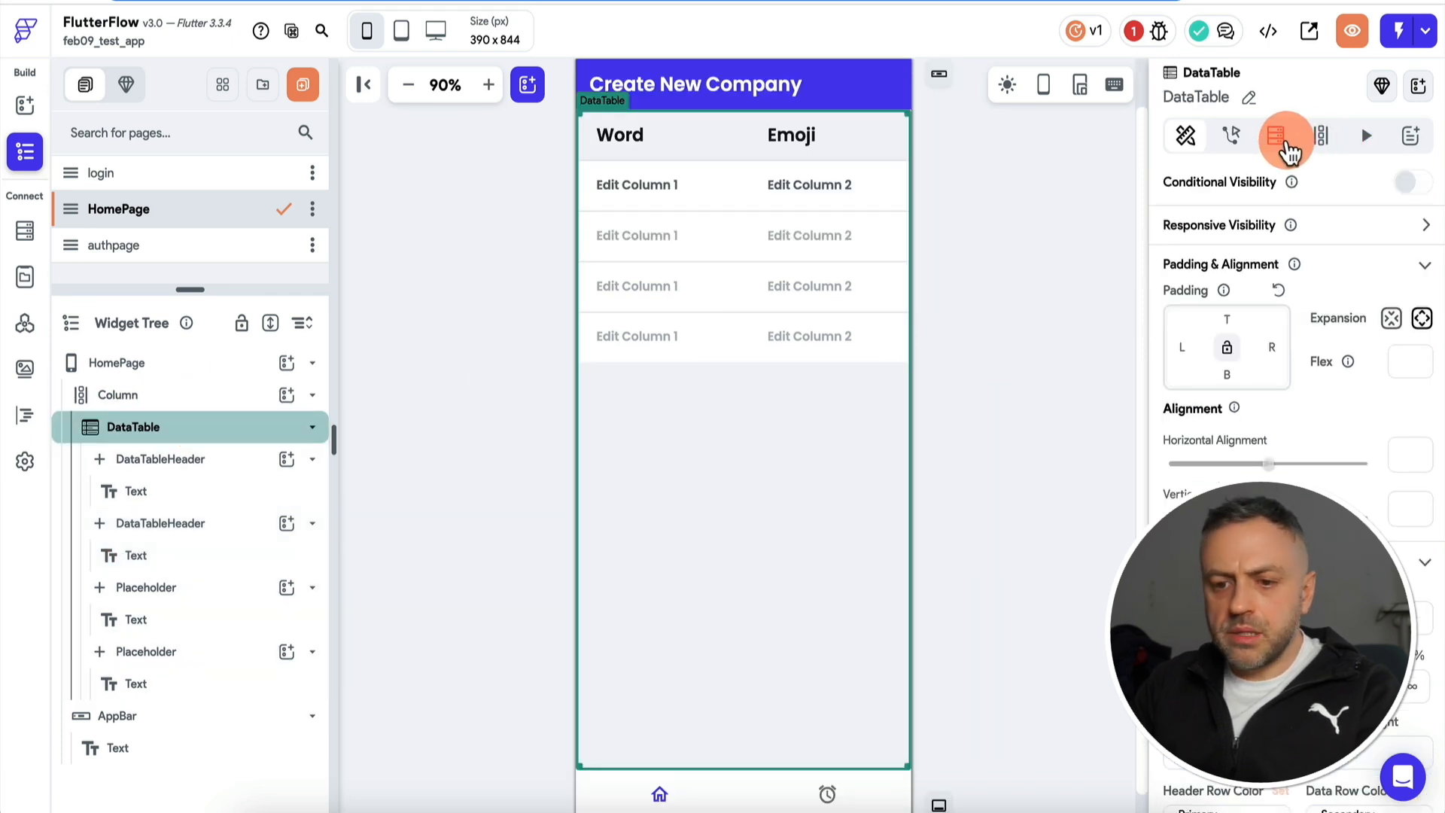
{"action": "left_click", "coordinate": [1280, 141]}
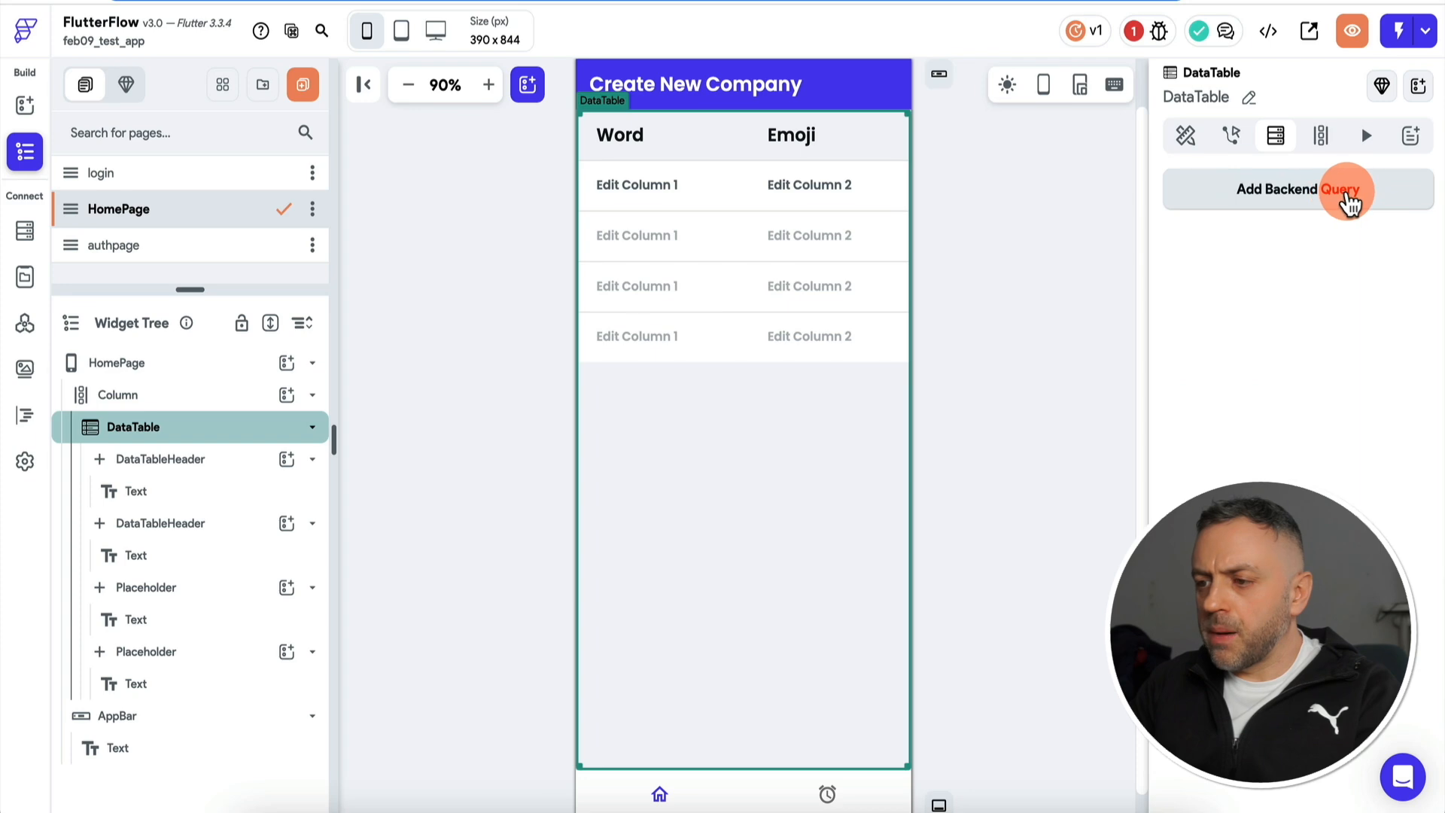
{"action": "left_click", "coordinate": [1344, 198]}
{"action": "left_click", "coordinate": [1003, 200]}
{"action": "left_click", "coordinate": [1001, 194]}
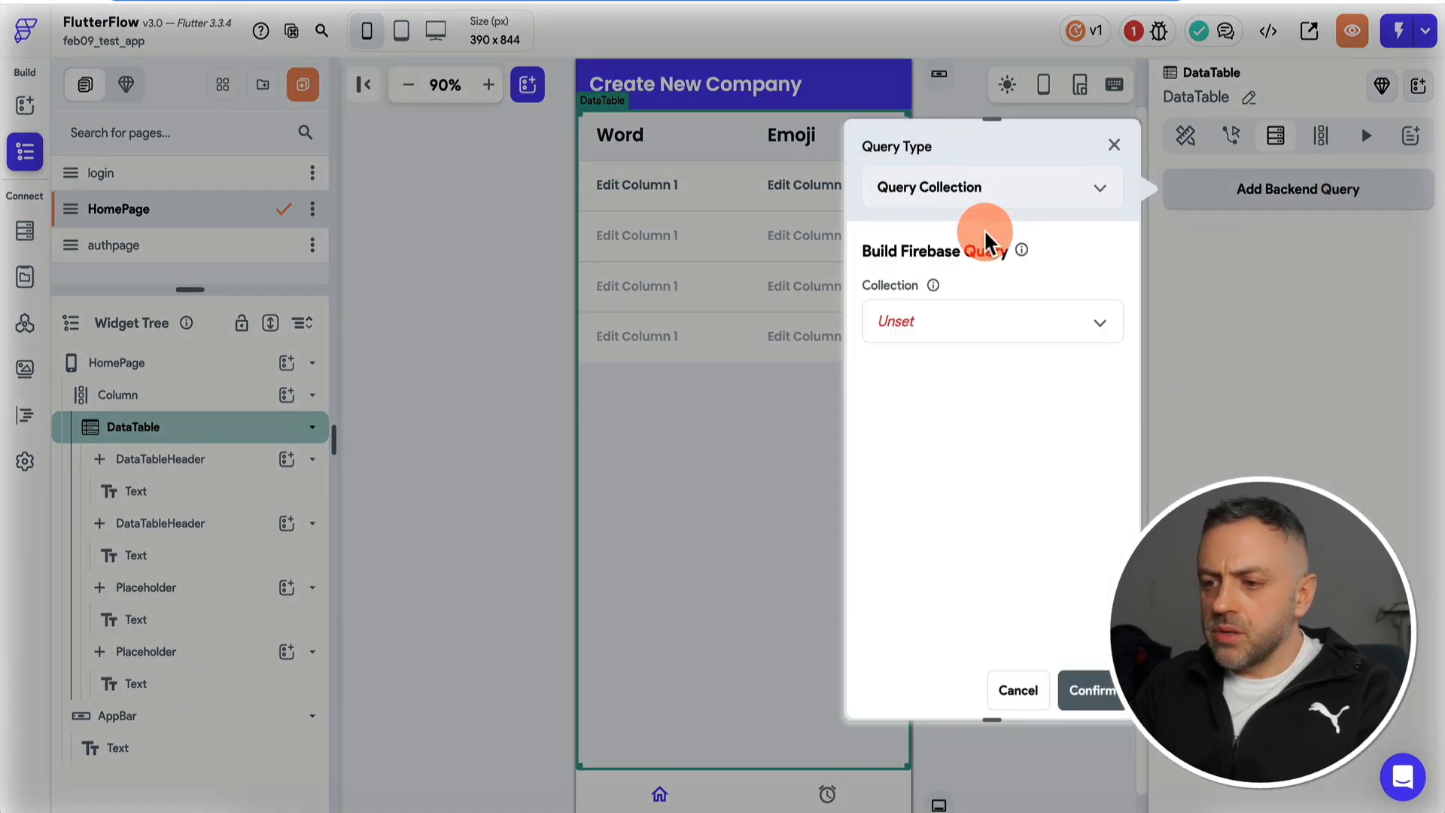
{"action": "left_click", "coordinate": [962, 322]}
{"action": "left_click", "coordinate": [958, 320]}
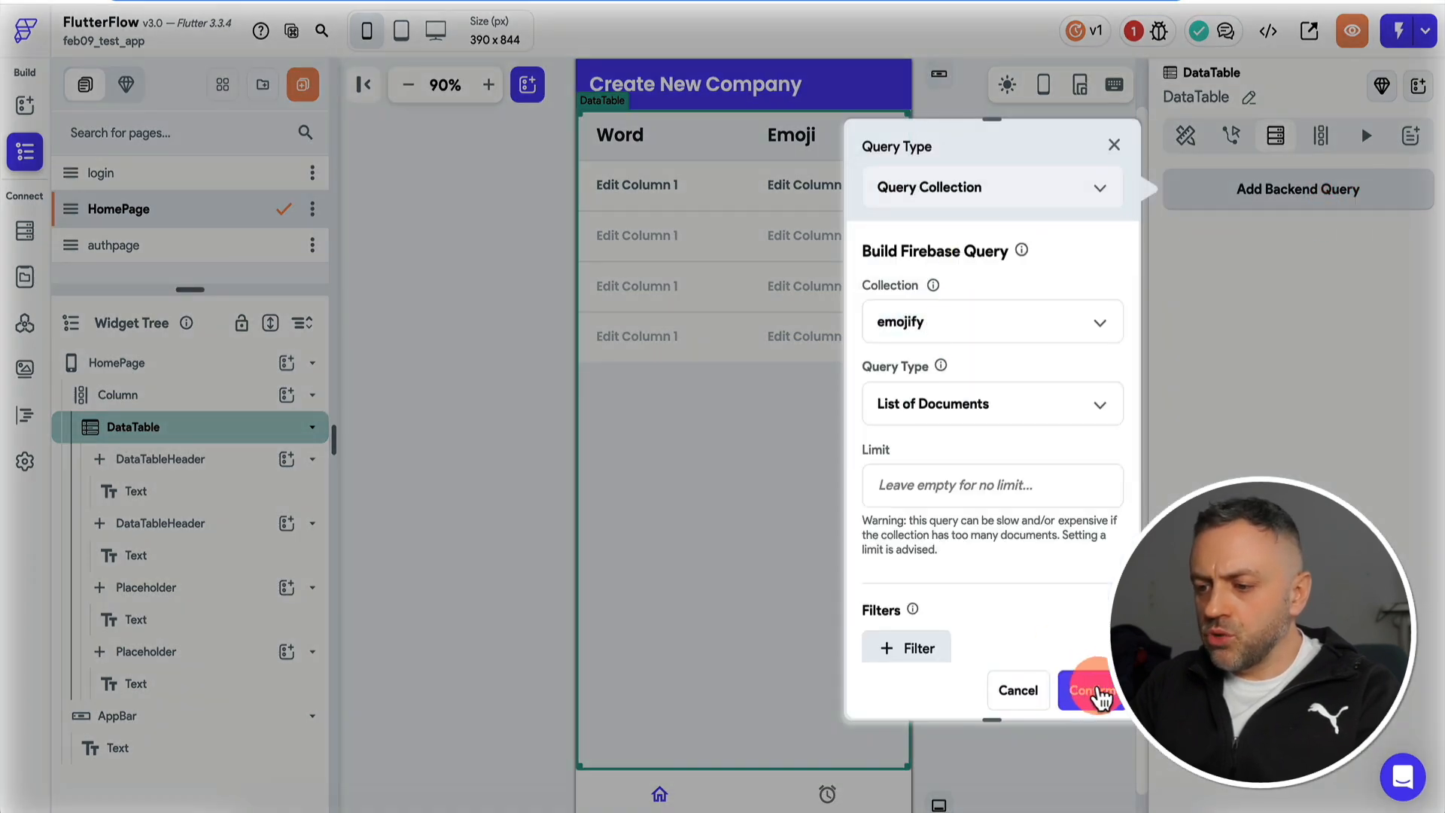
{"action": "left_click", "coordinate": [1099, 691]}
- Bind the DataTable's first column text to the emojify document's word field and the second to its emoji field
{"action": "left_click", "coordinate": [635, 242]}
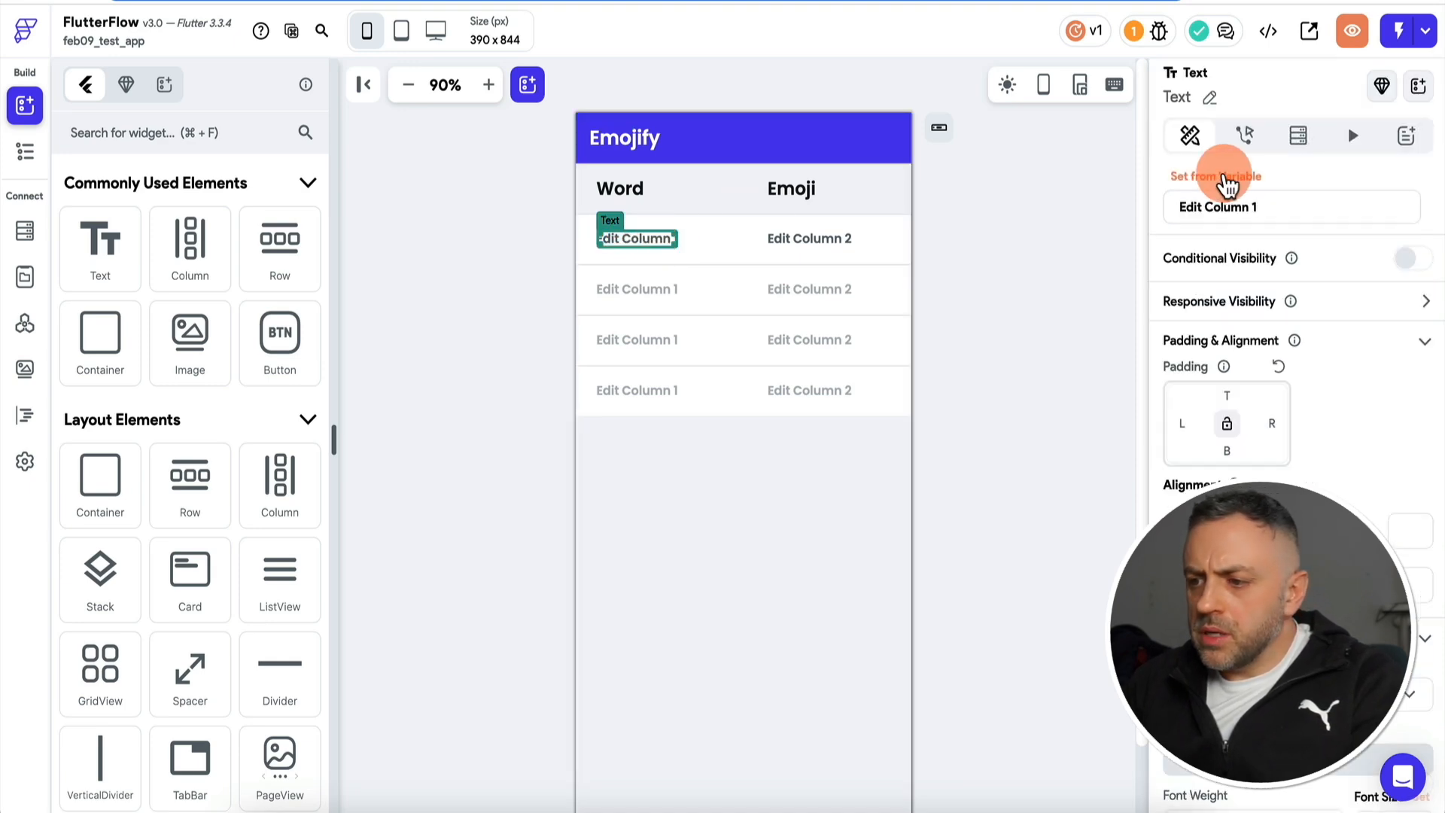
{"action": "left_click", "coordinate": [1233, 178]}
{"action": "left_click", "coordinate": [968, 335]}
{"action": "left_click", "coordinate": [933, 444]}
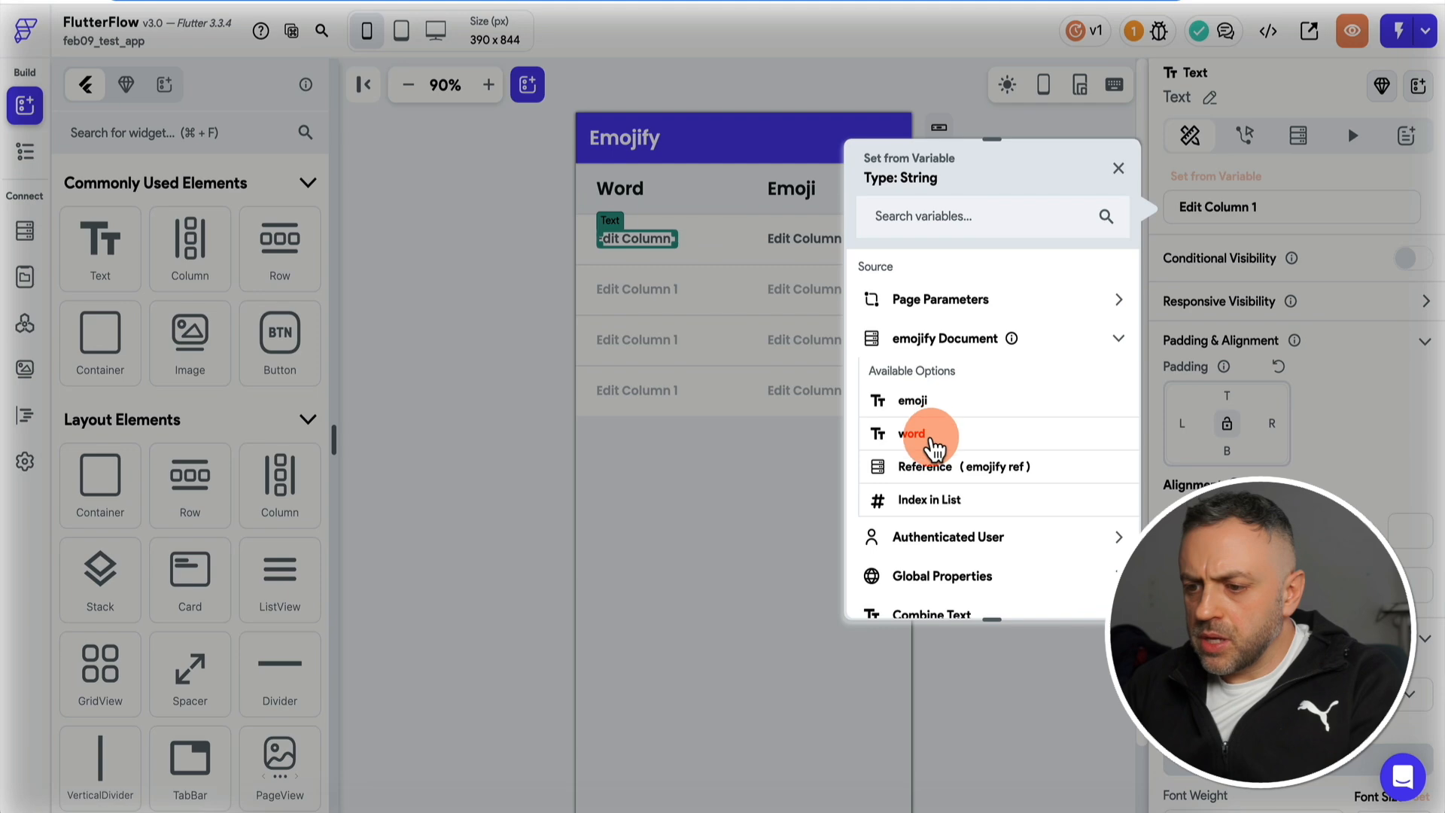
{"action": "left_click", "coordinate": [813, 236]}
{"action": "left_click", "coordinate": [1242, 178]}
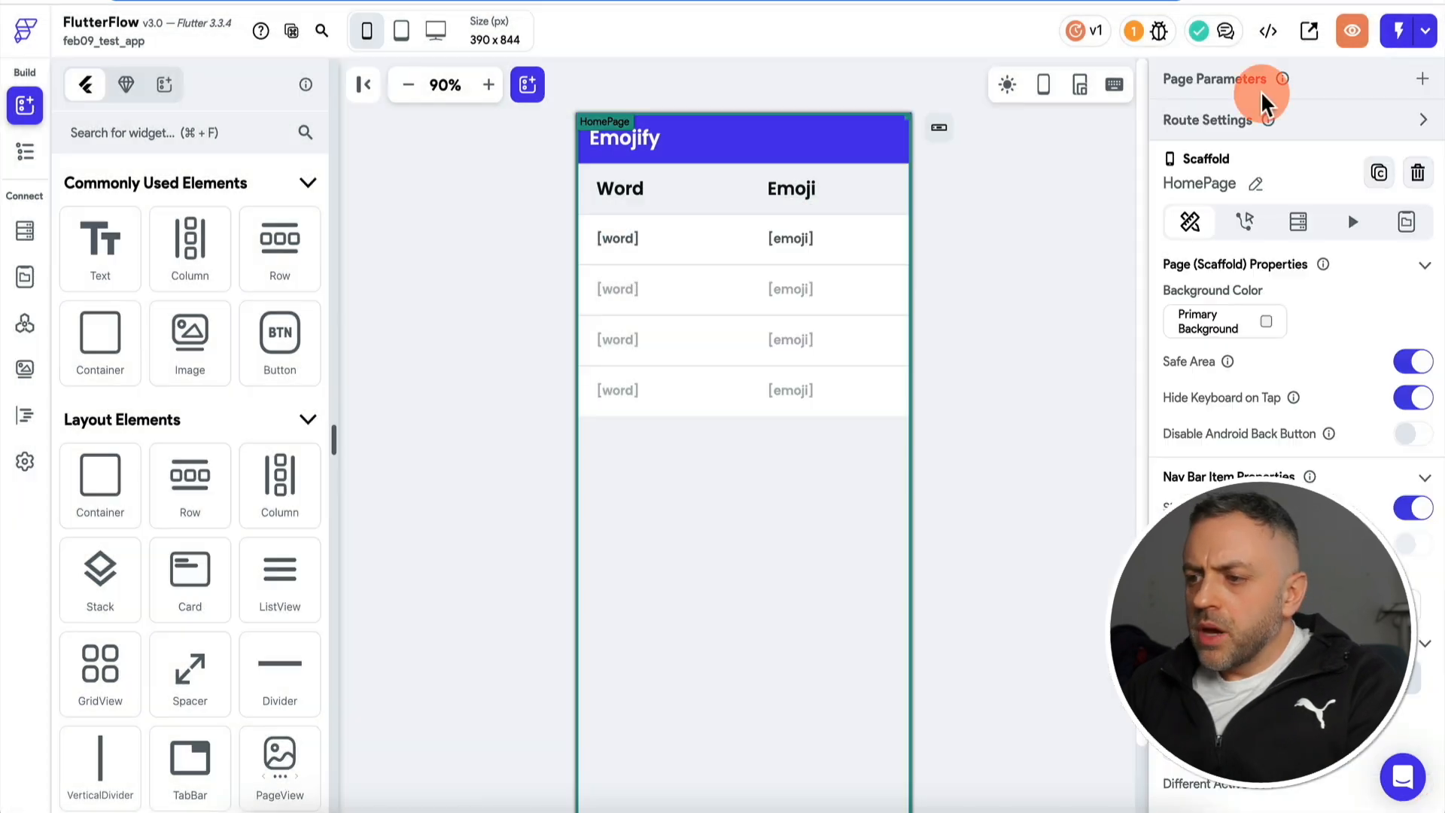
- Run the FlutterFlow app in Test Mode and check the words and emojis in the table
{"action": "left_click", "coordinate": [1394, 34]}
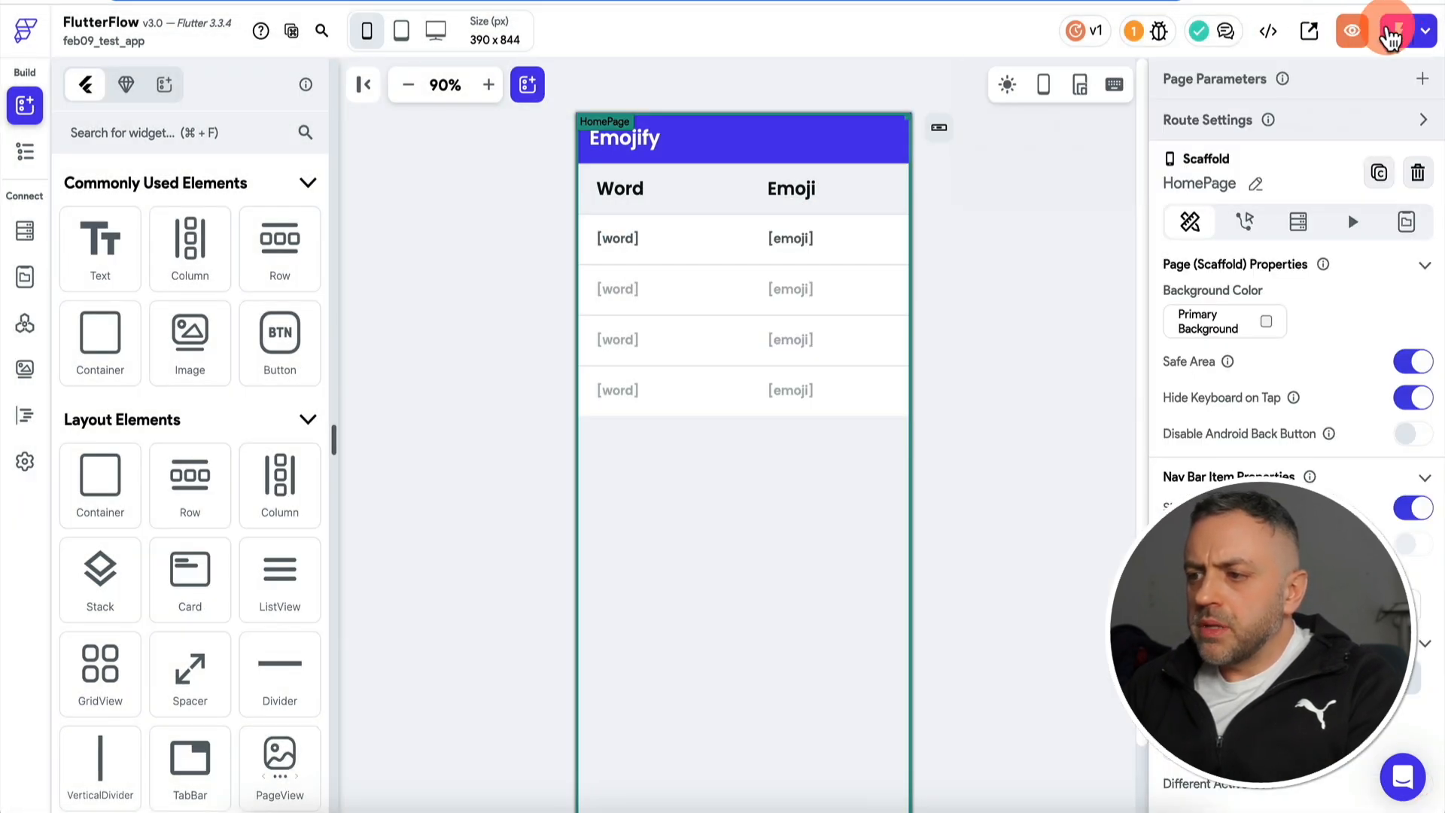
{"action": "left_click", "coordinate": [810, 252]}
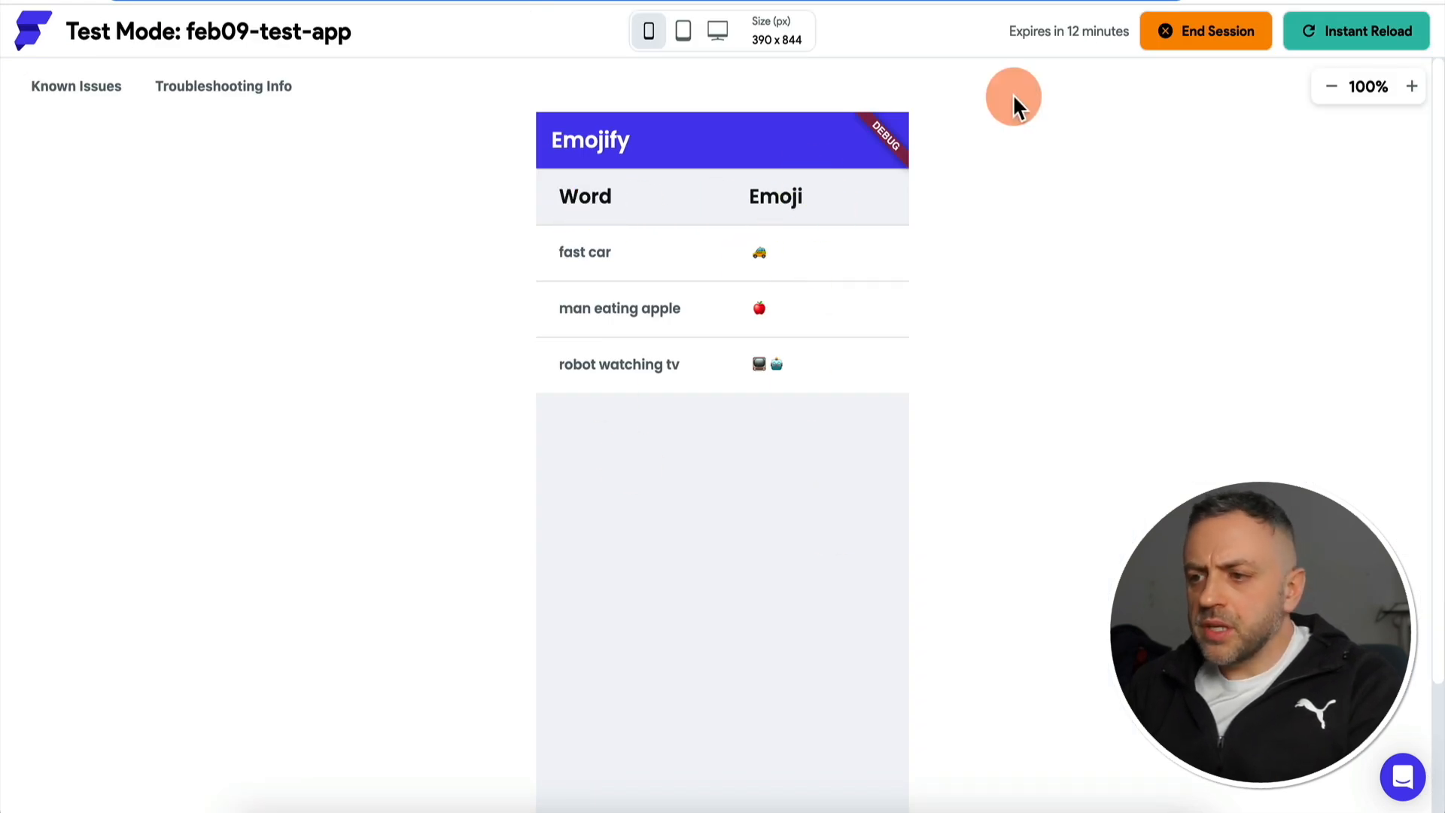
- Switch back to Rowy and open the overview of all tables and templates
{"action": "key", "text": "ctrl+Tab"}
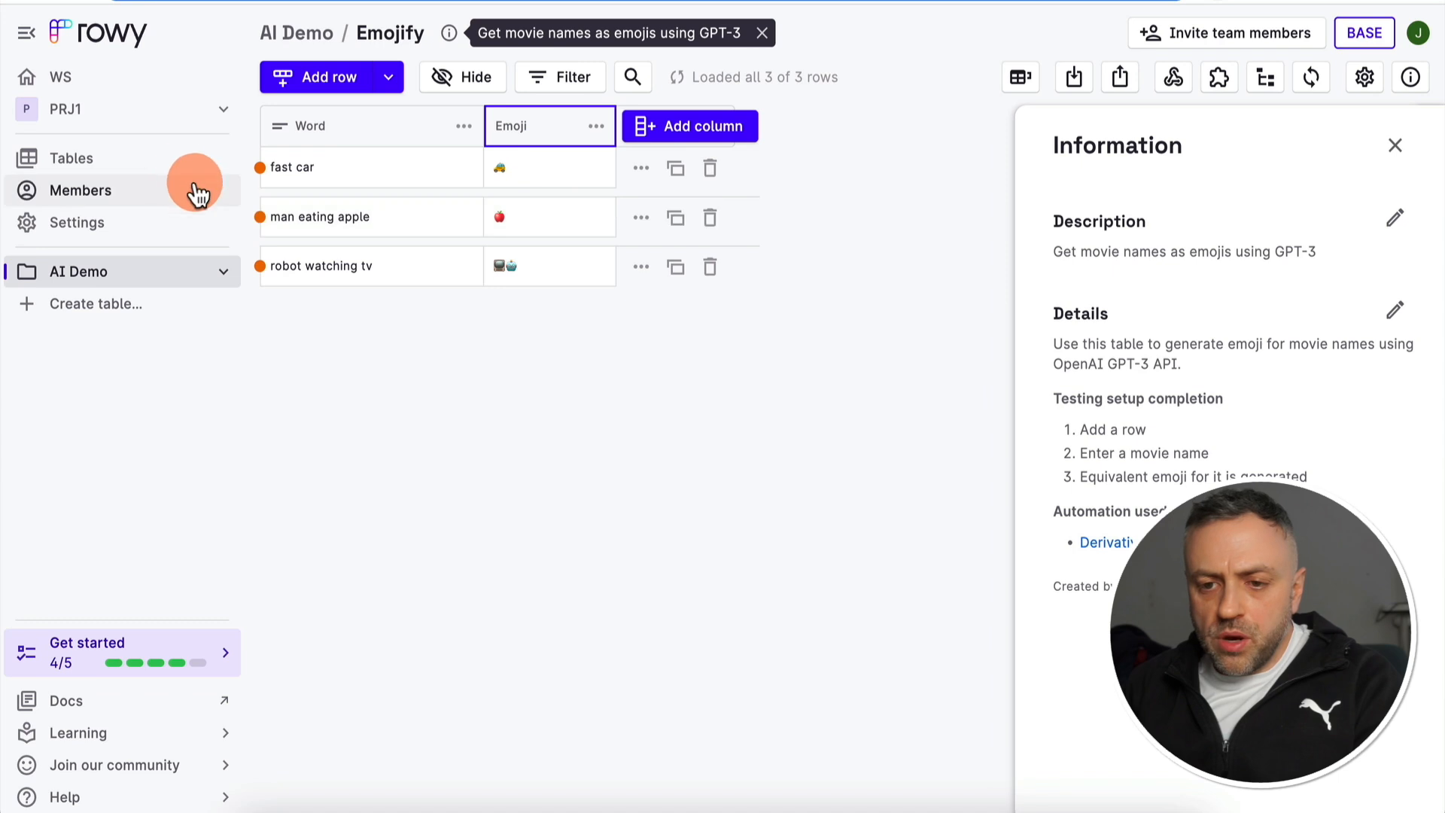
{"action": "left_click", "coordinate": [138, 166]}
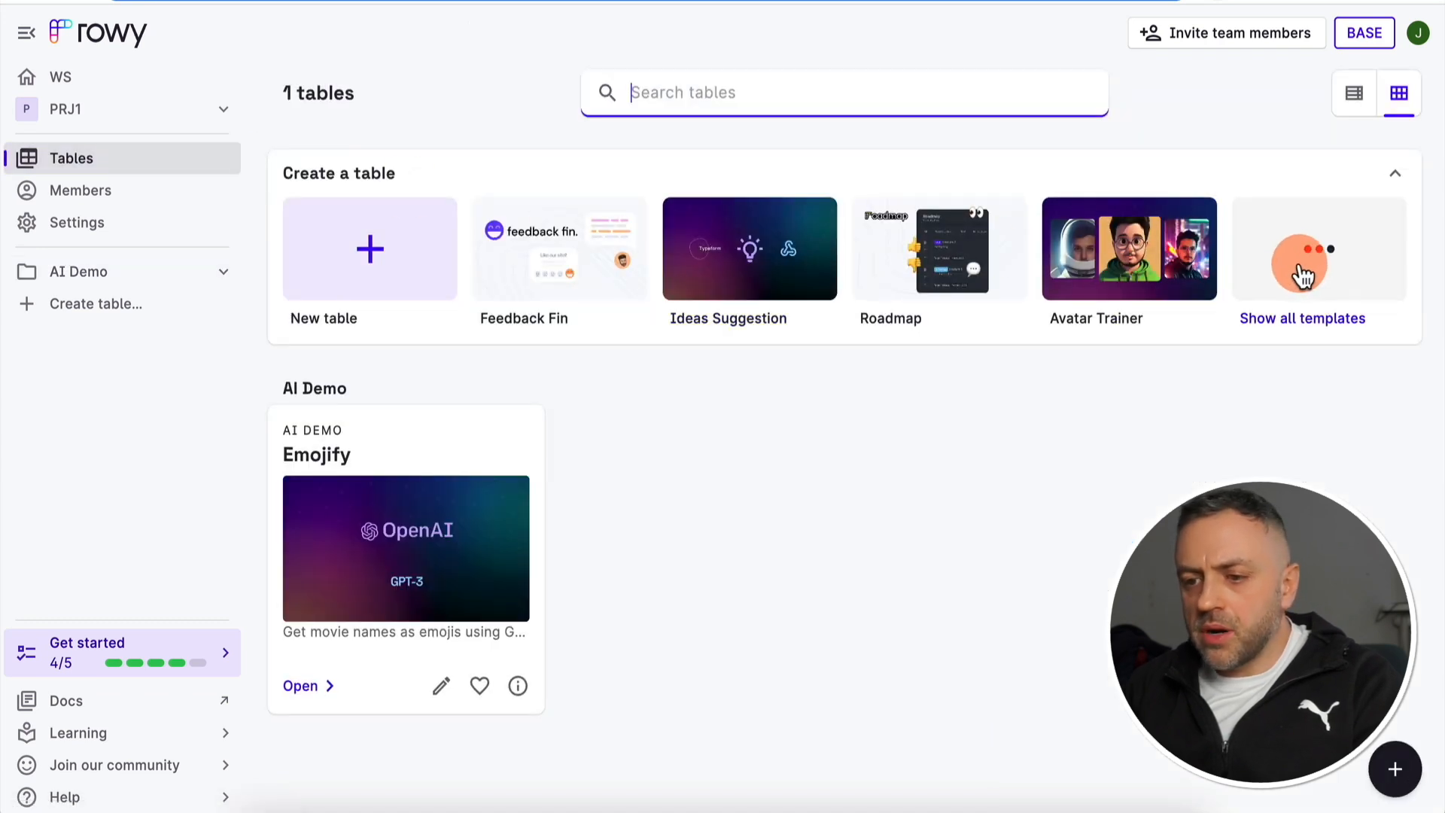